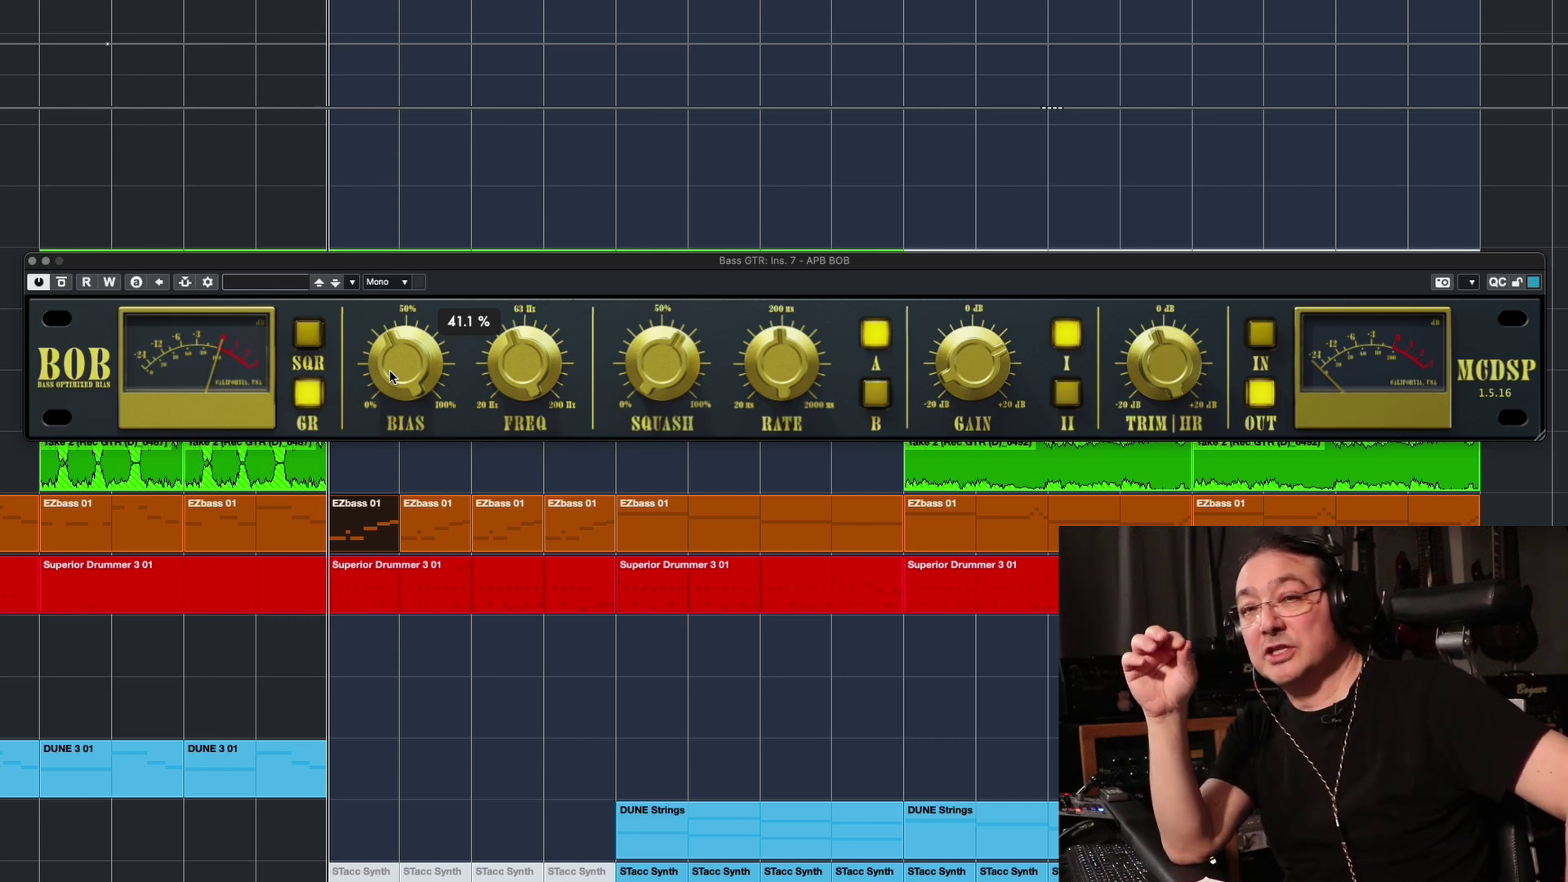
# - Set the FREQ control of the bass guitar's BOB plug-in to about 53.4 Hz
pyautogui.moveTo(821, 346)
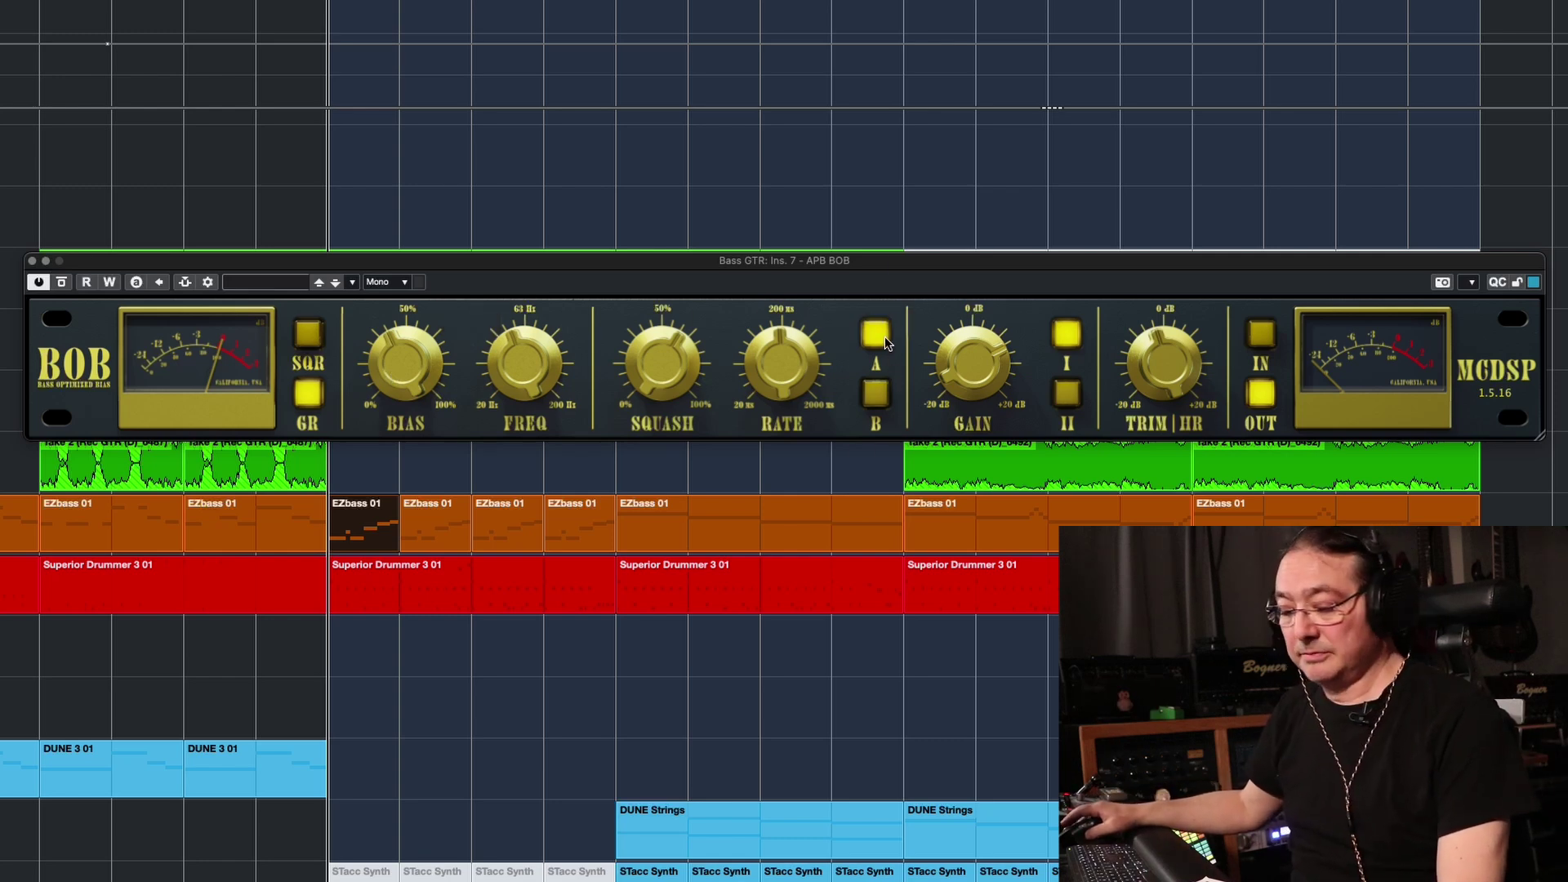
pyautogui.moveTo(523, 359)
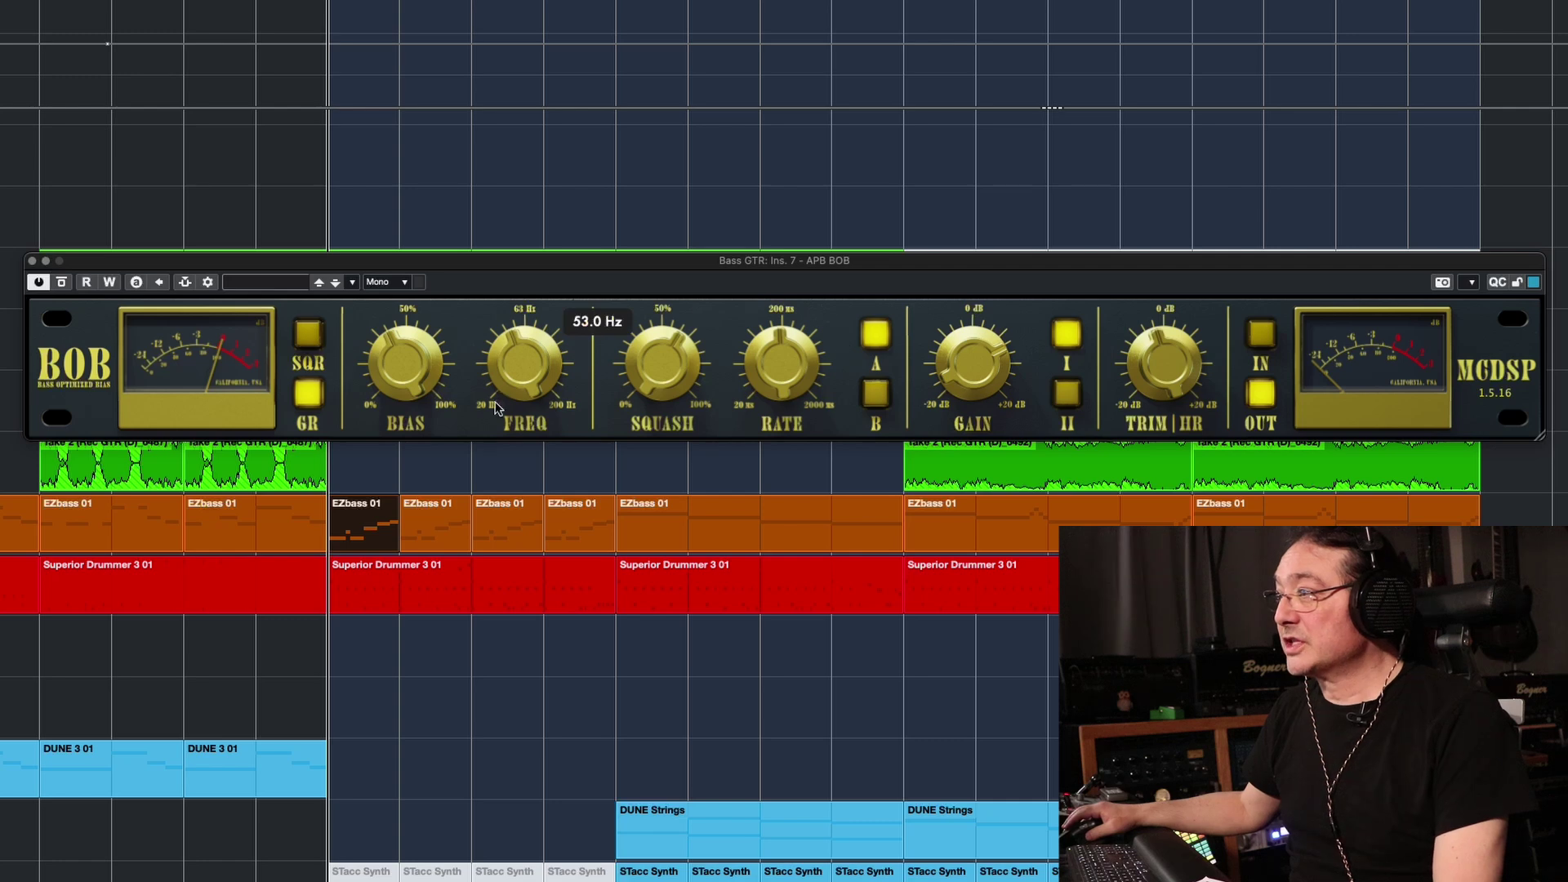
pyautogui.click(526, 365)
pyautogui.moveTo(525, 365); pyautogui.dragTo(521, 363)
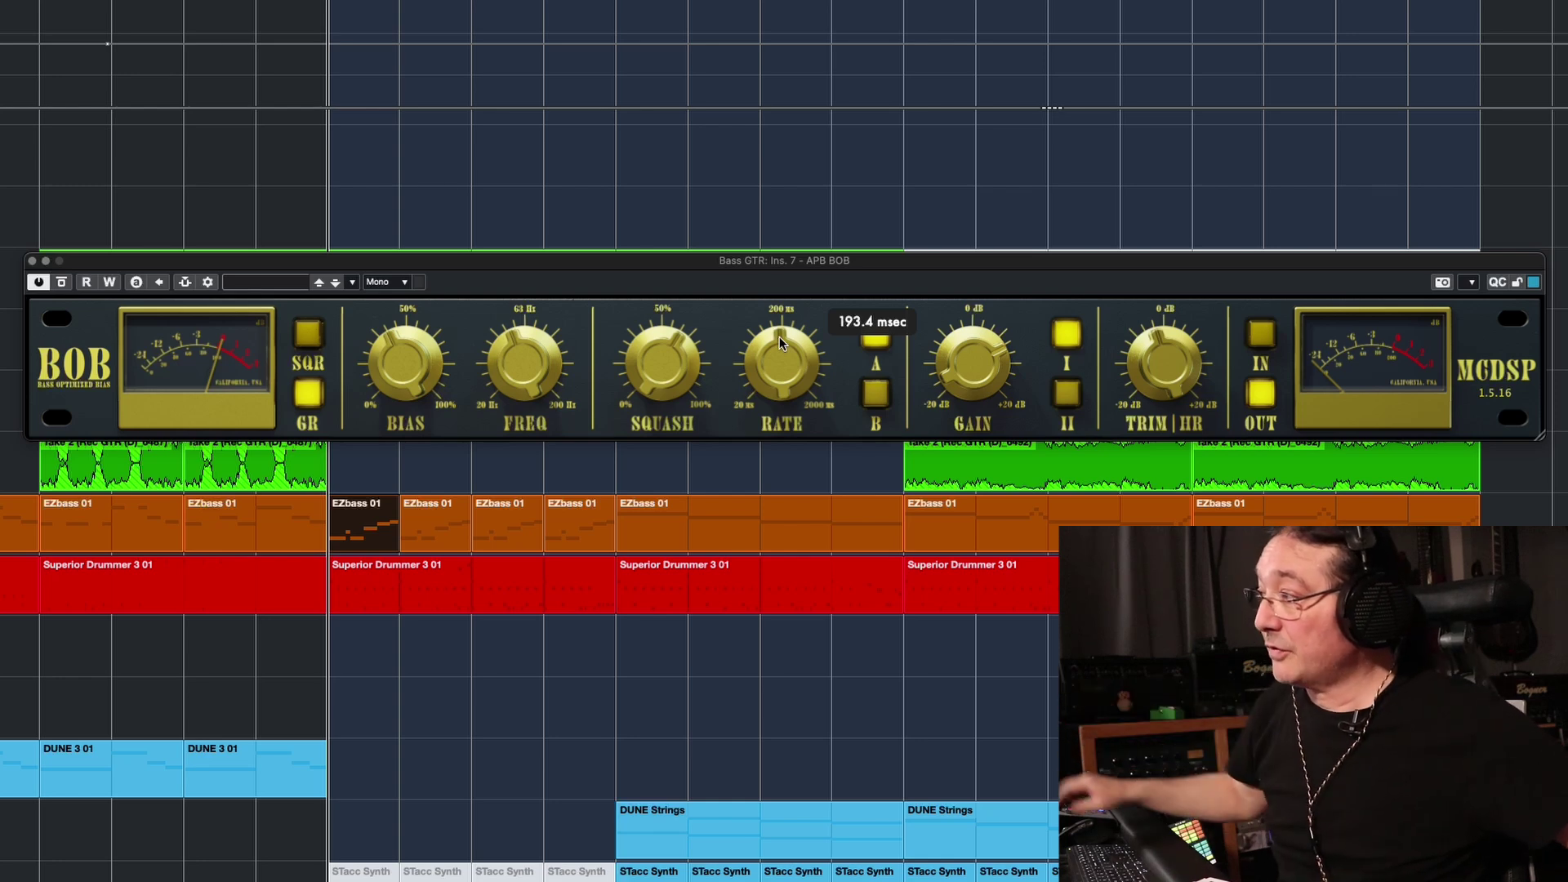
pyautogui.moveTo(541, 360)
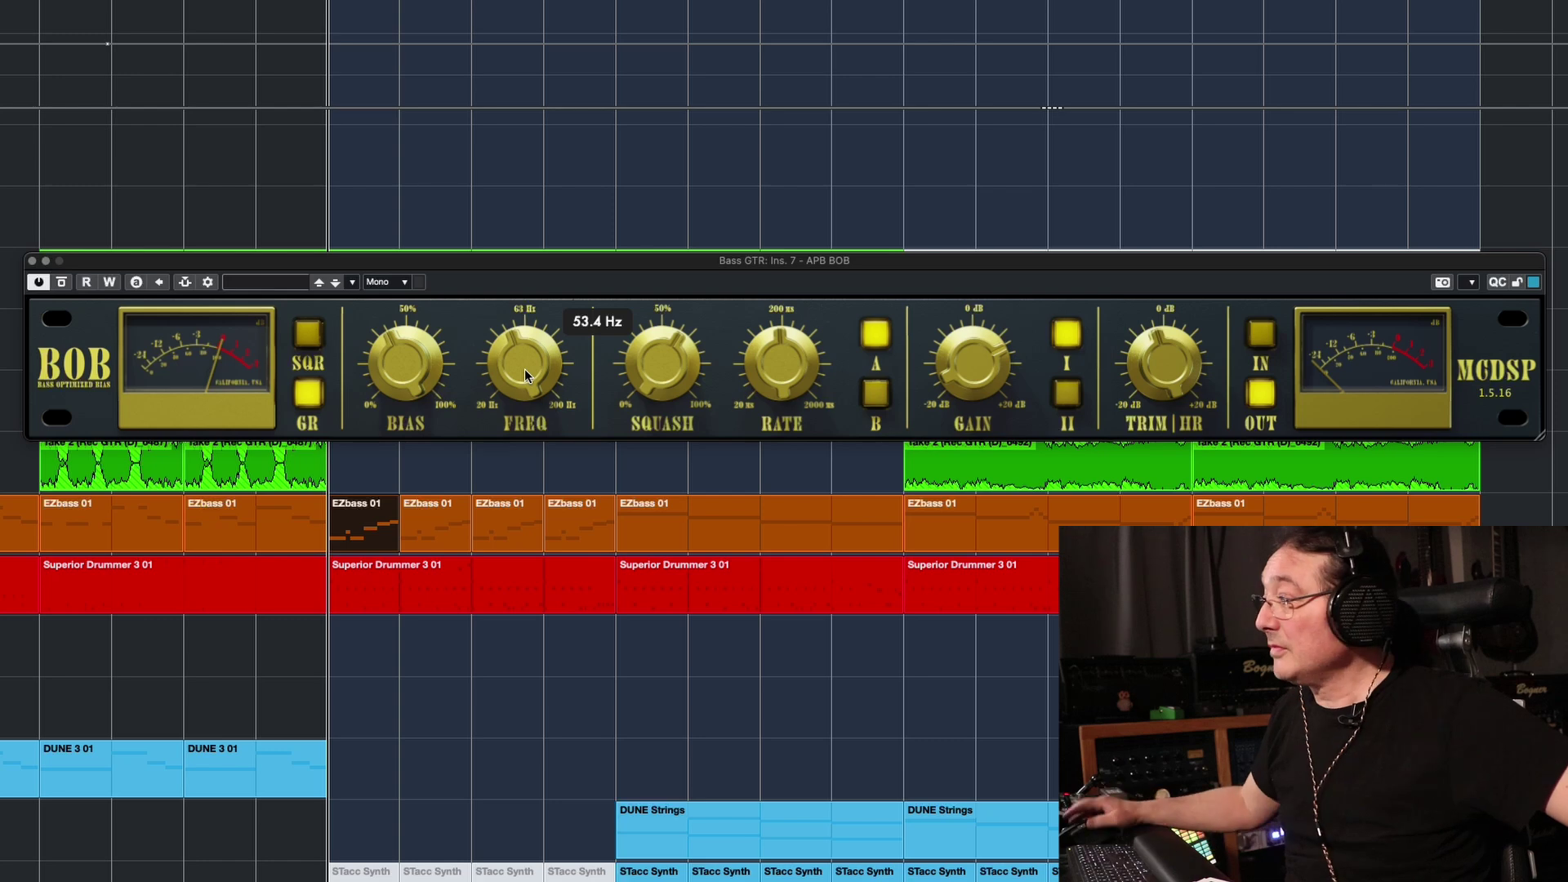
# - During playback of the bass track, switch the output-side meter to IN and back to OUT to compare levels
pyautogui.moveTo(979, 367)
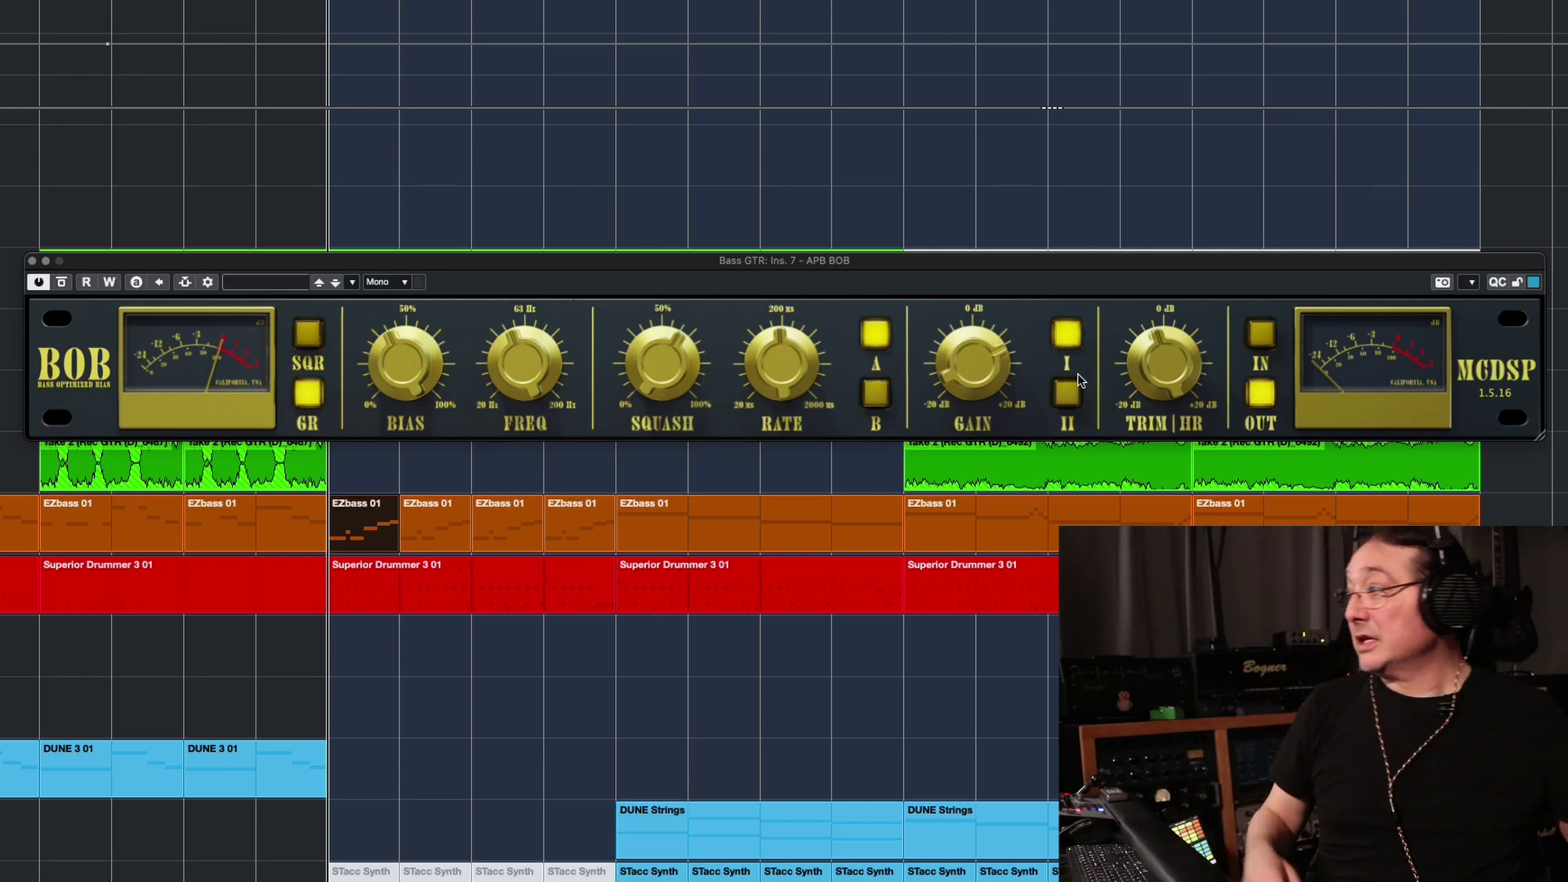
pyautogui.moveTo(1221, 397)
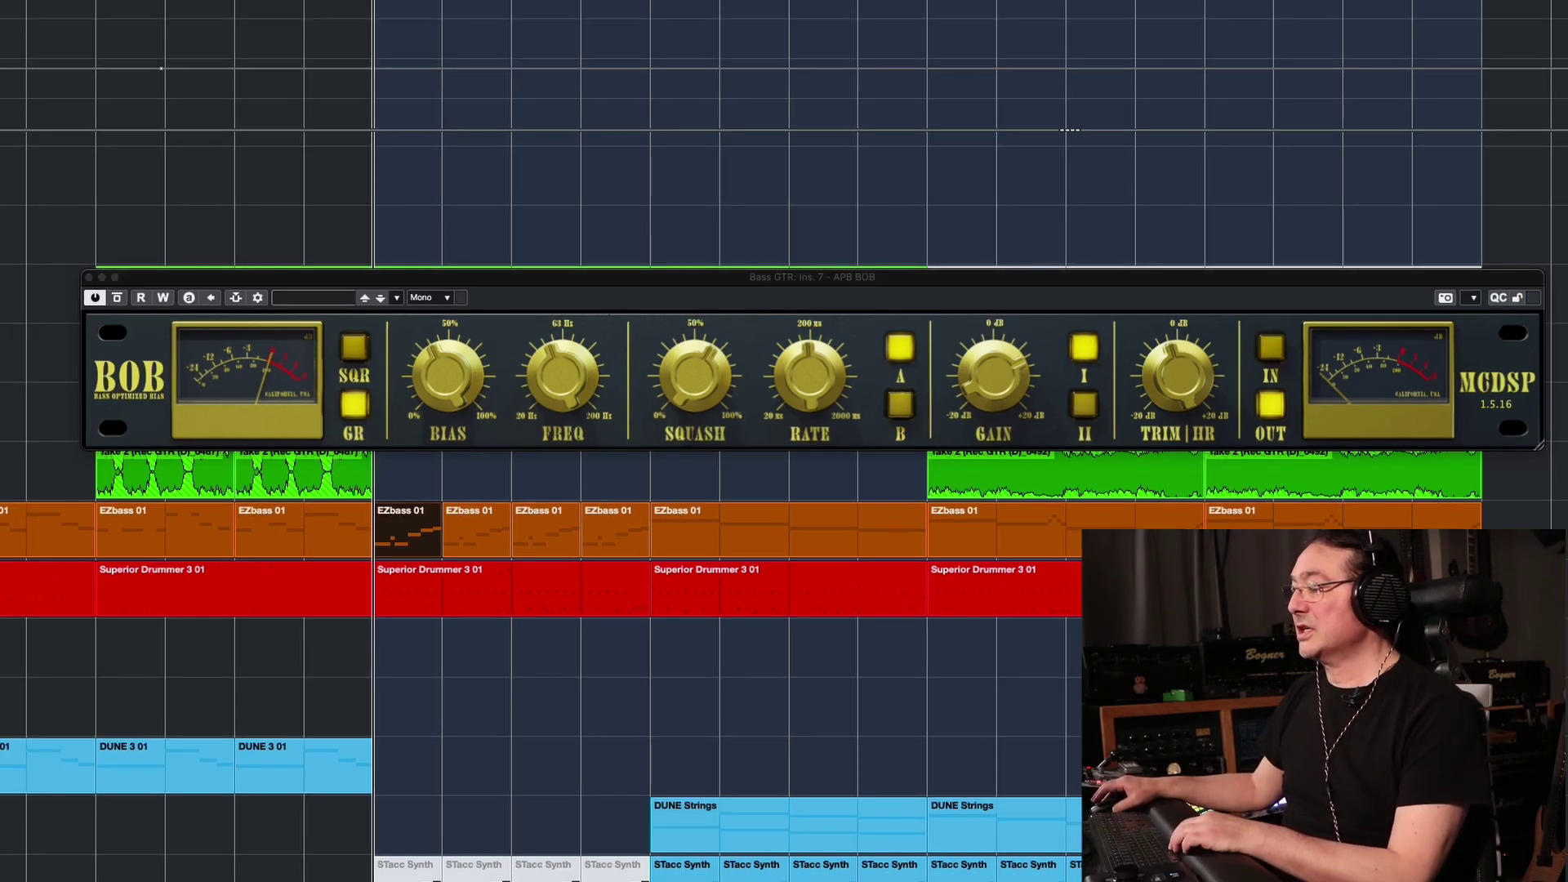
pyautogui.moveTo(1207, 343)
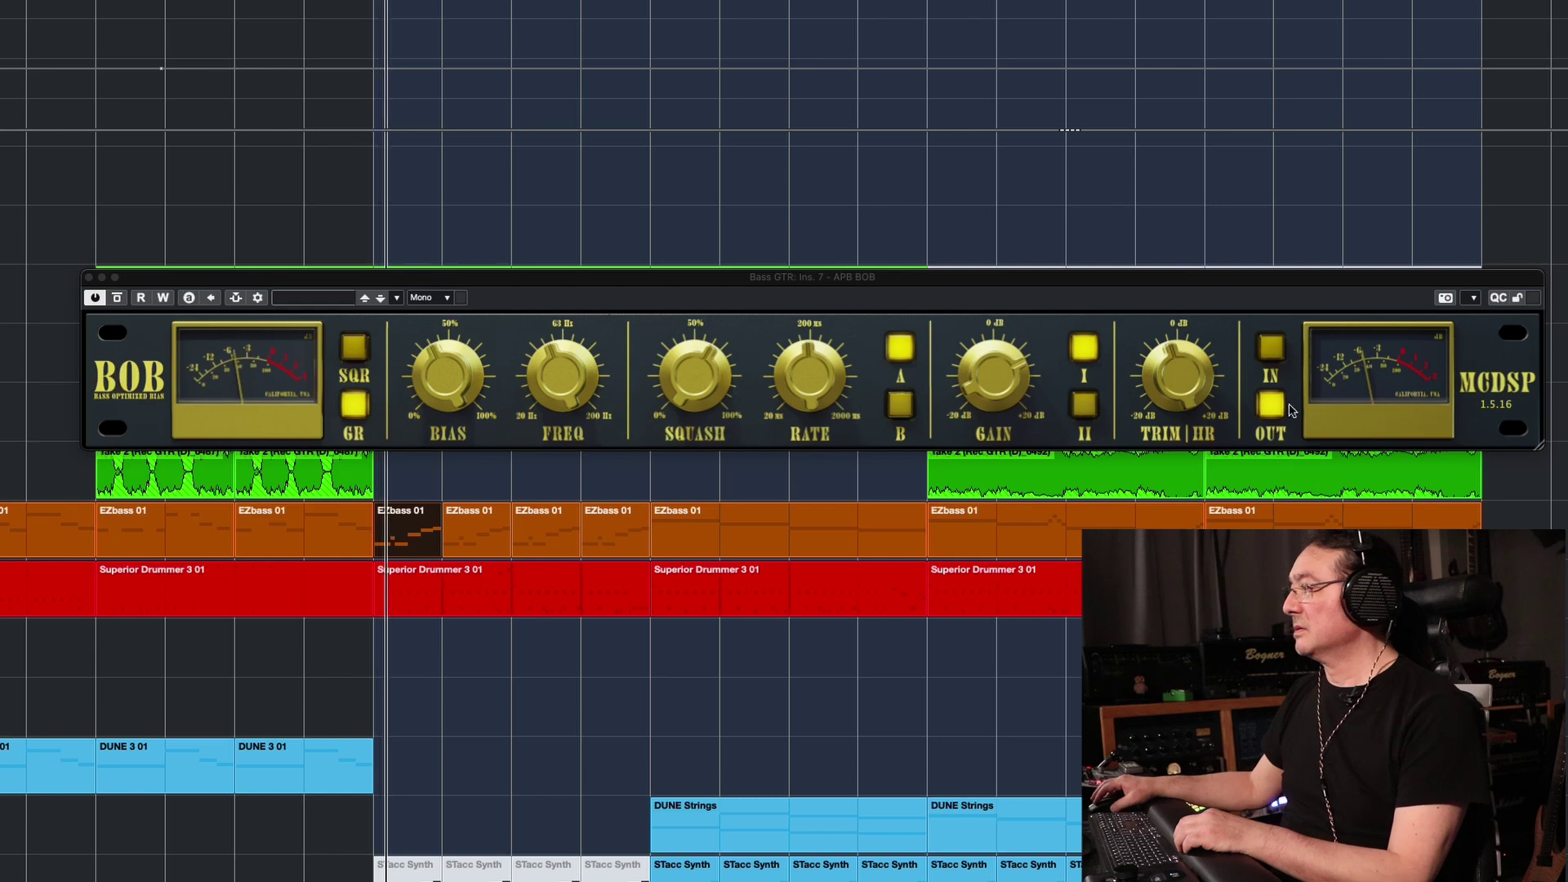
pyautogui.click(1274, 352)
pyautogui.click(1275, 351)
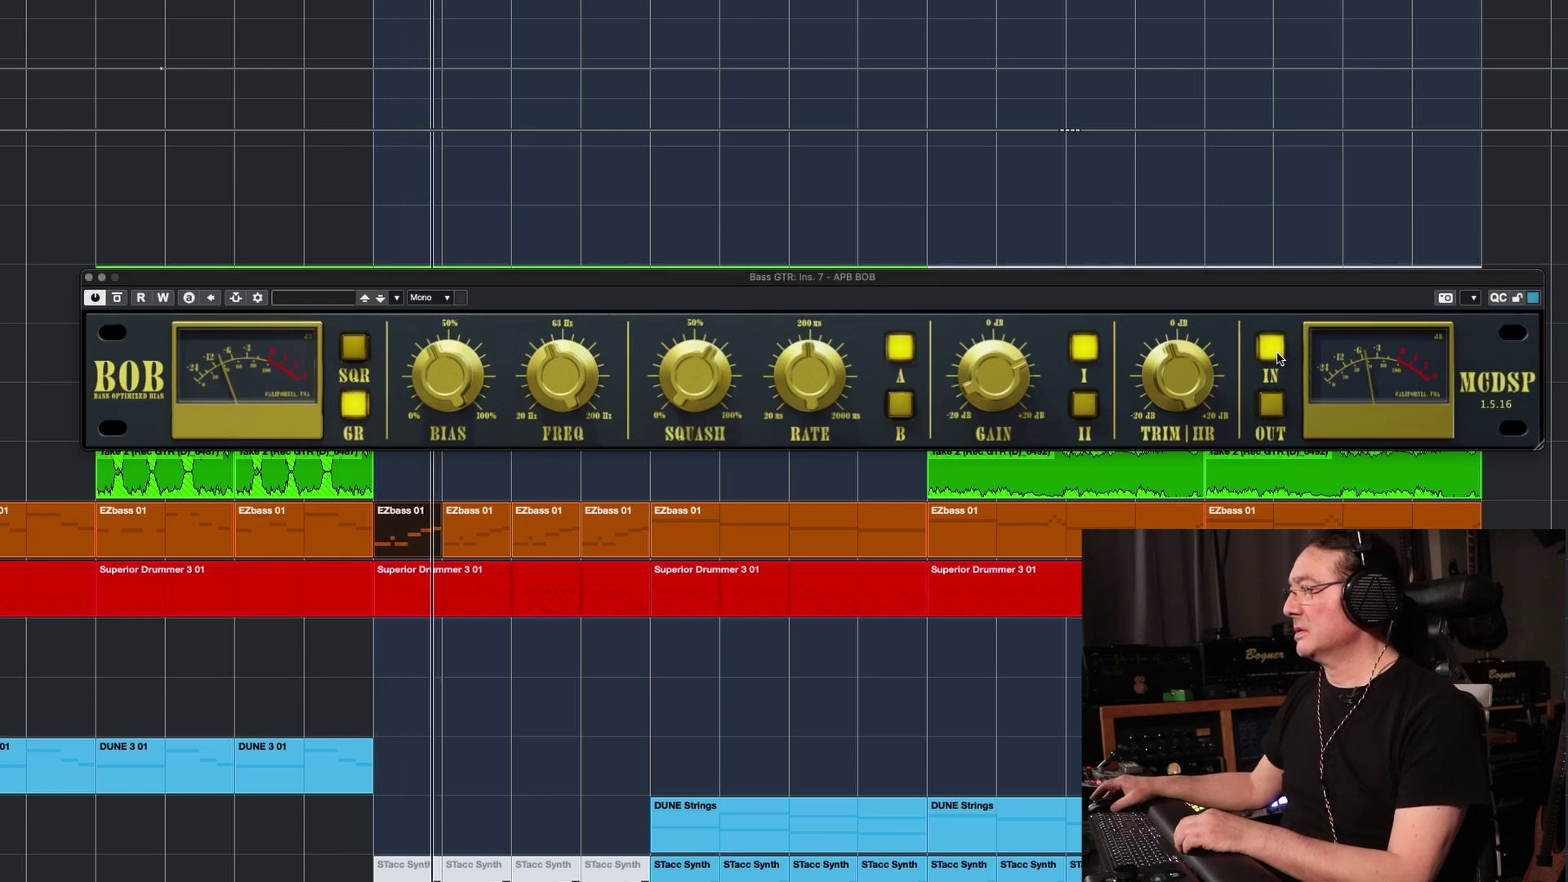
pyautogui.click(1274, 353)
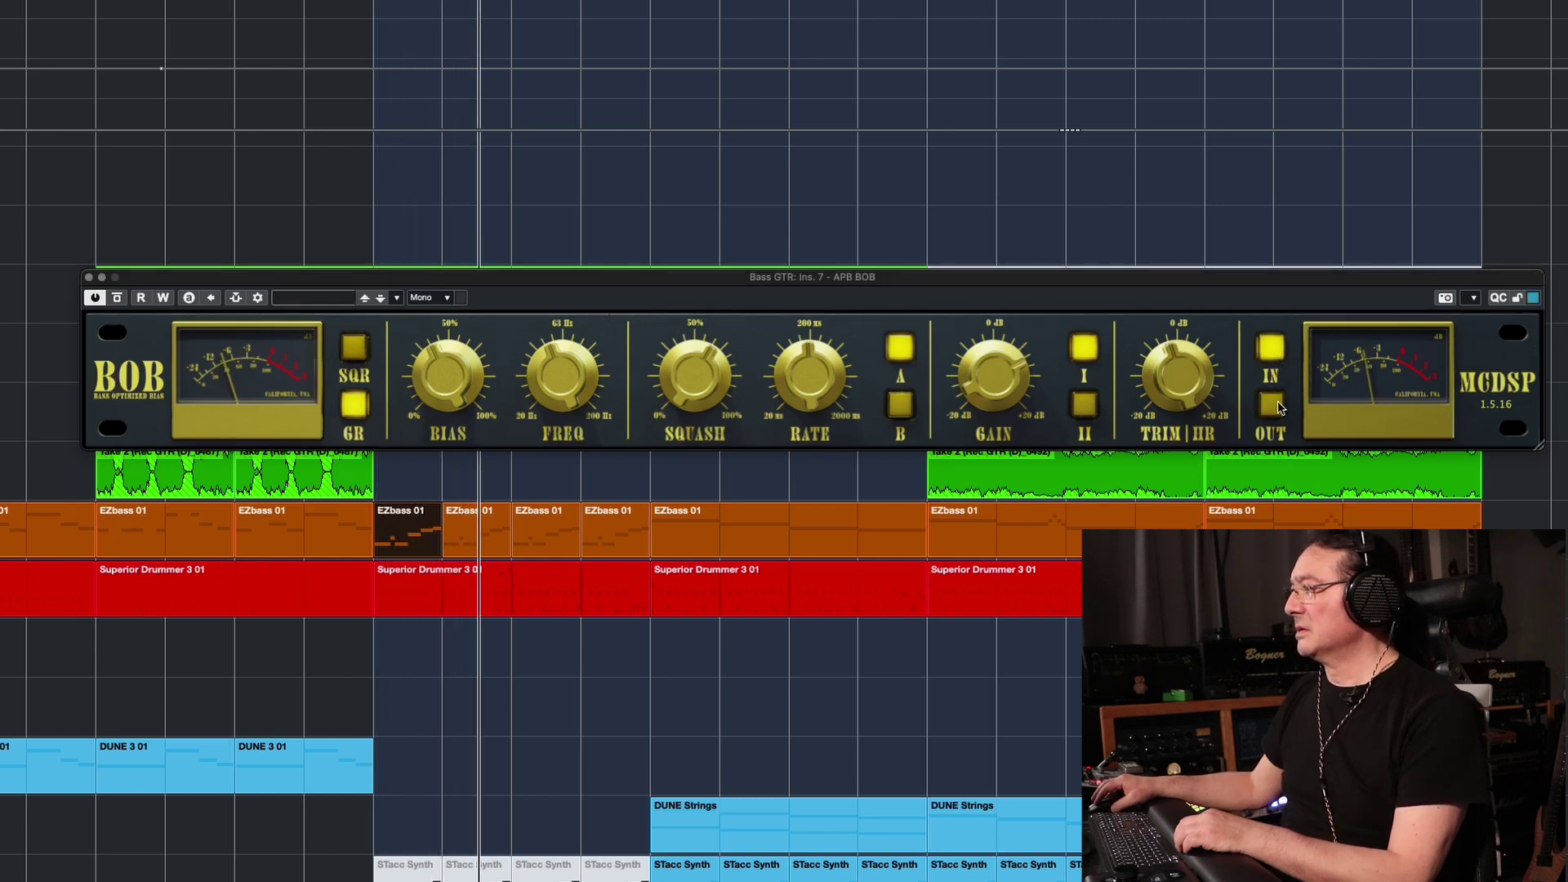
# - Compare mode B with mode A, try the I and II gain modes, and stop playback
pyautogui.click(901, 404)
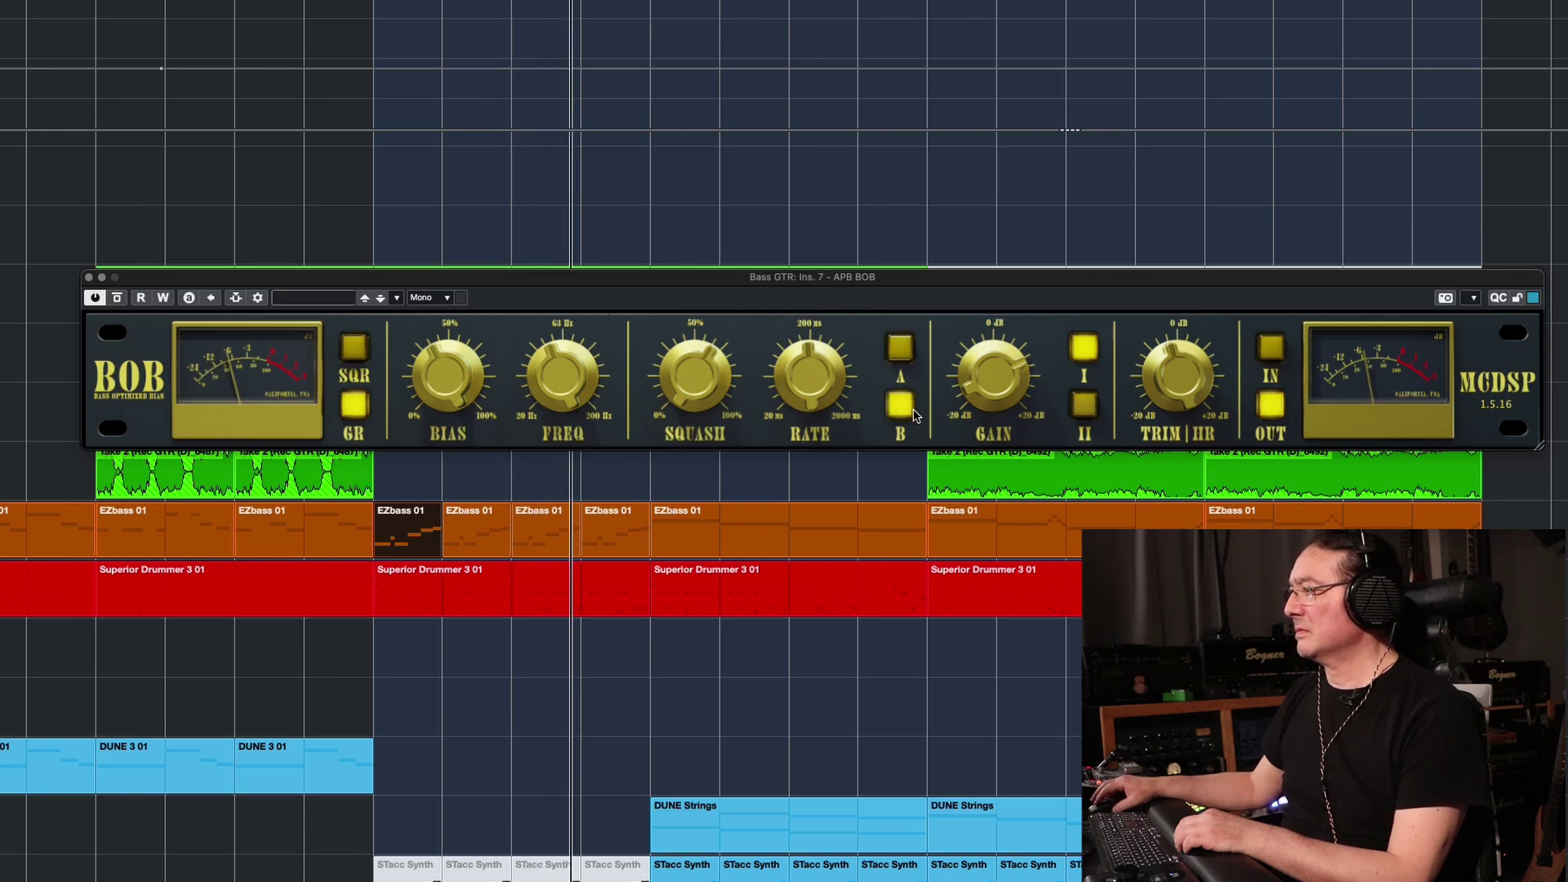
pyautogui.click(899, 349)
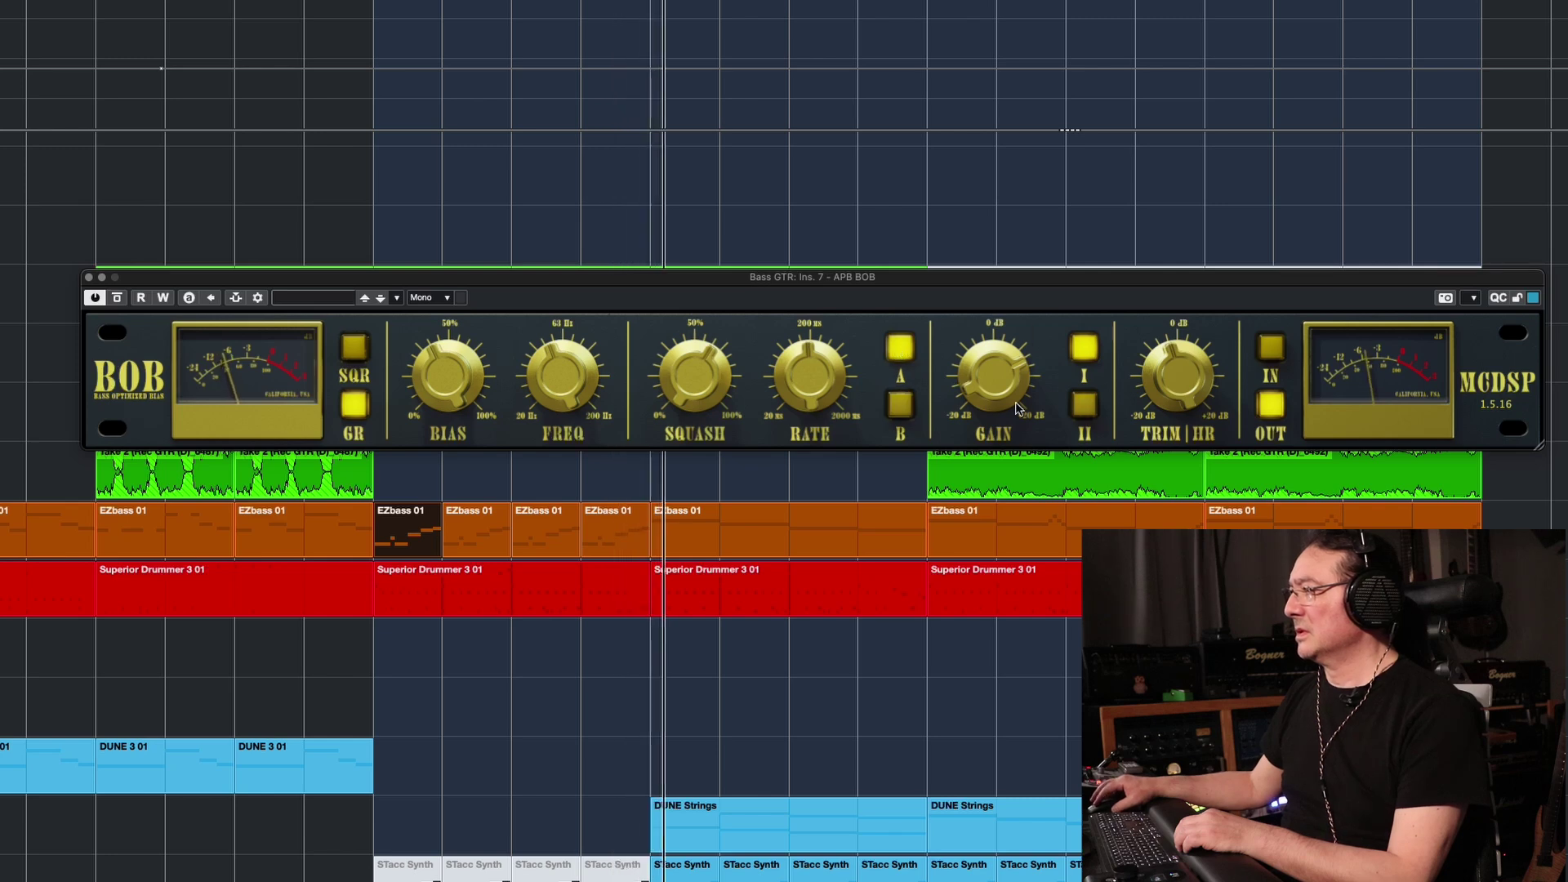
pyautogui.click(1086, 350)
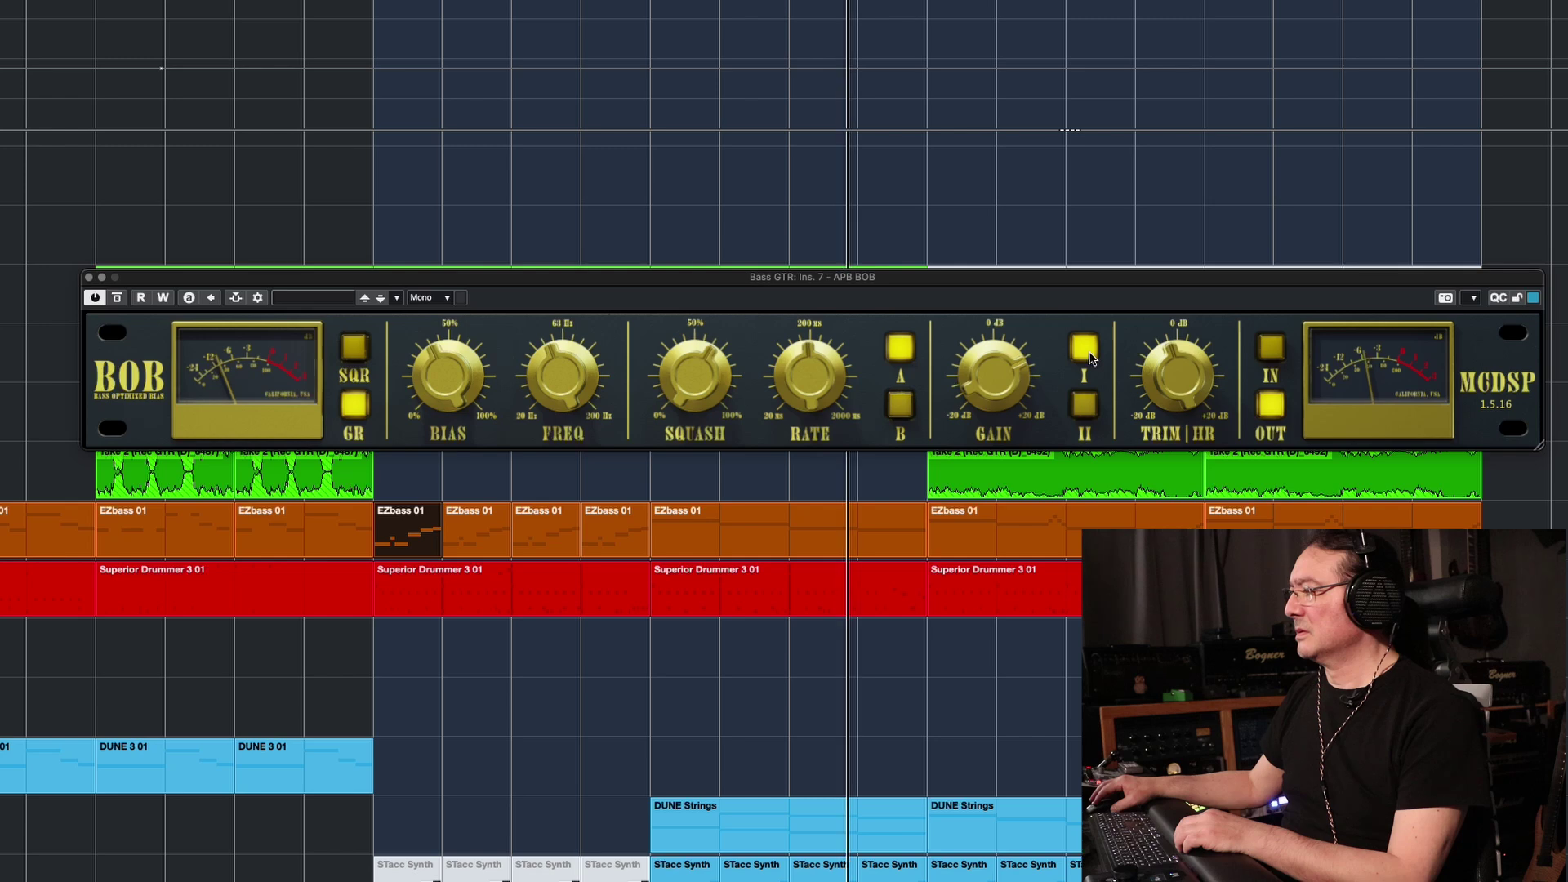
pyautogui.click(1084, 406)
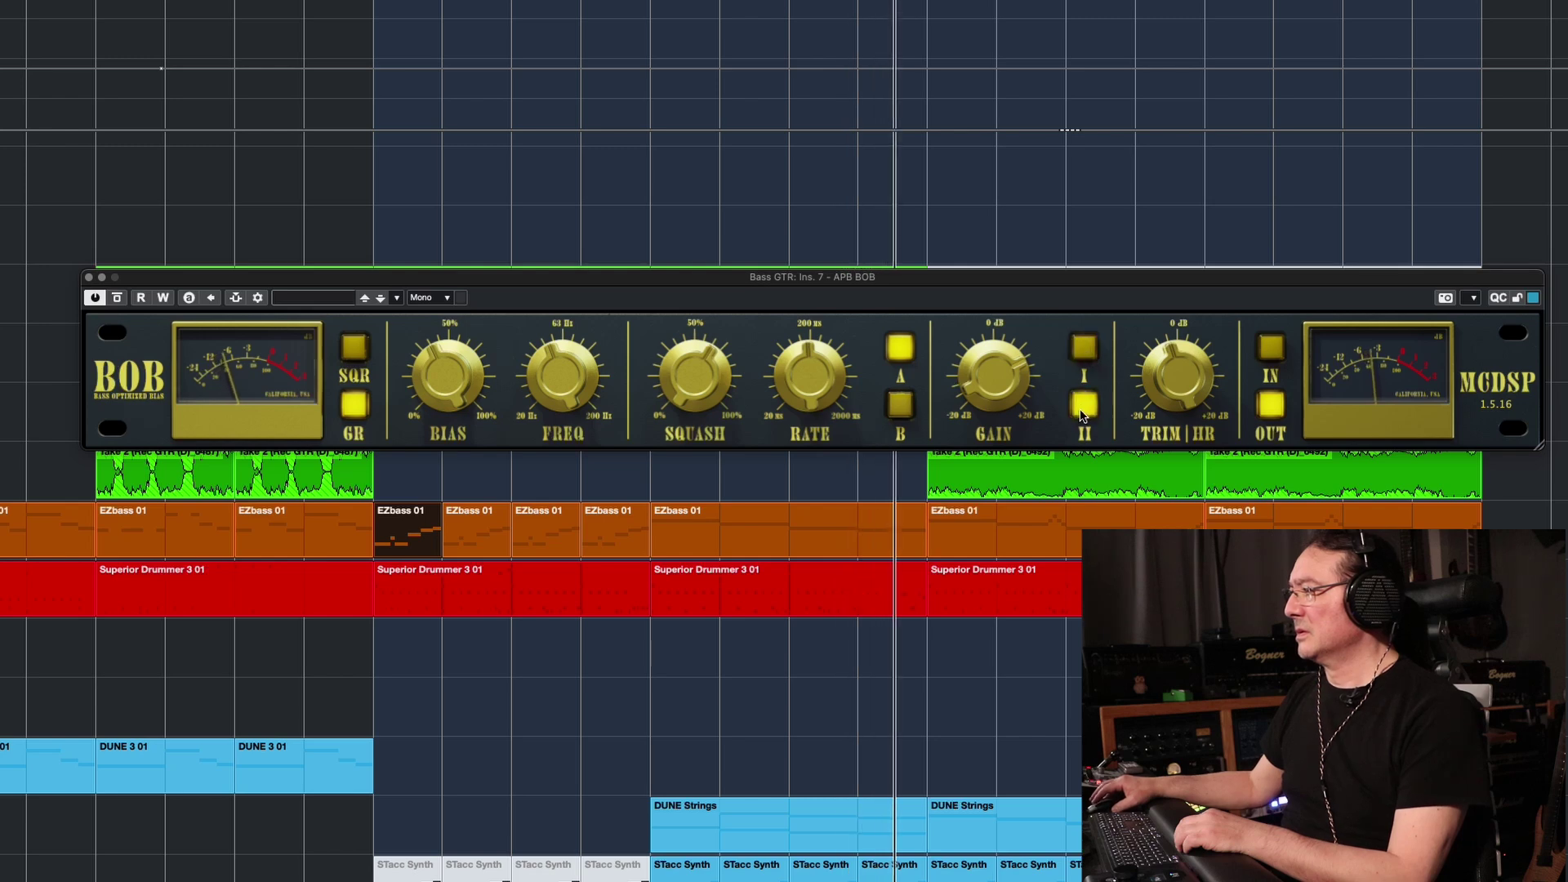
pyautogui.press('space')
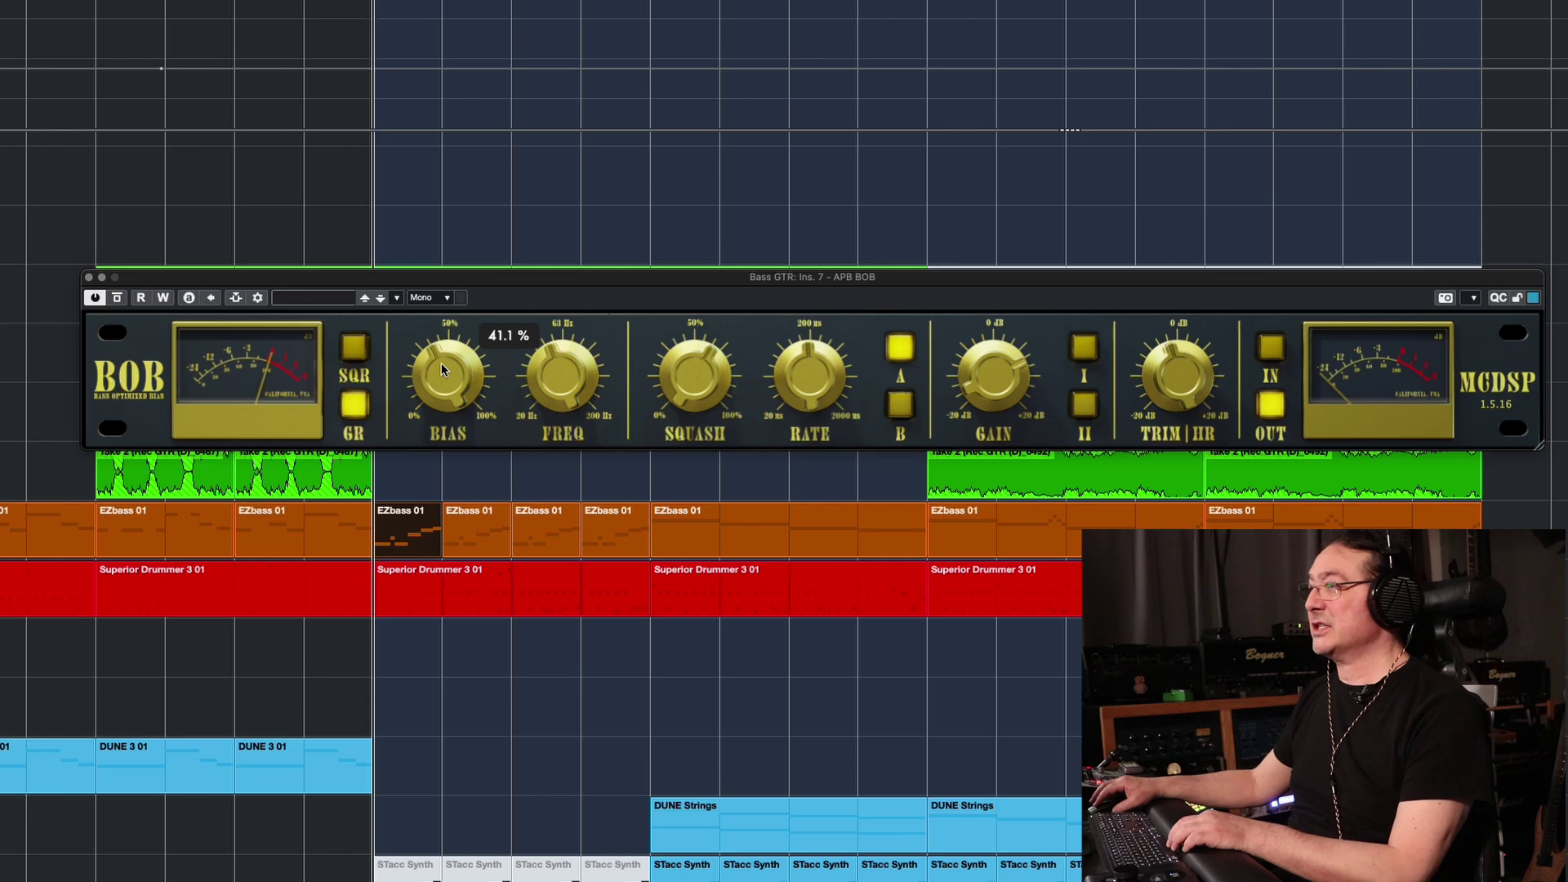
# - Restart playback, raise the BIAS amount, and compare its sound in mode B and mode A
pyautogui.press('space')
pyautogui.moveTo(448, 386); pyautogui.dragTo(448, 269)
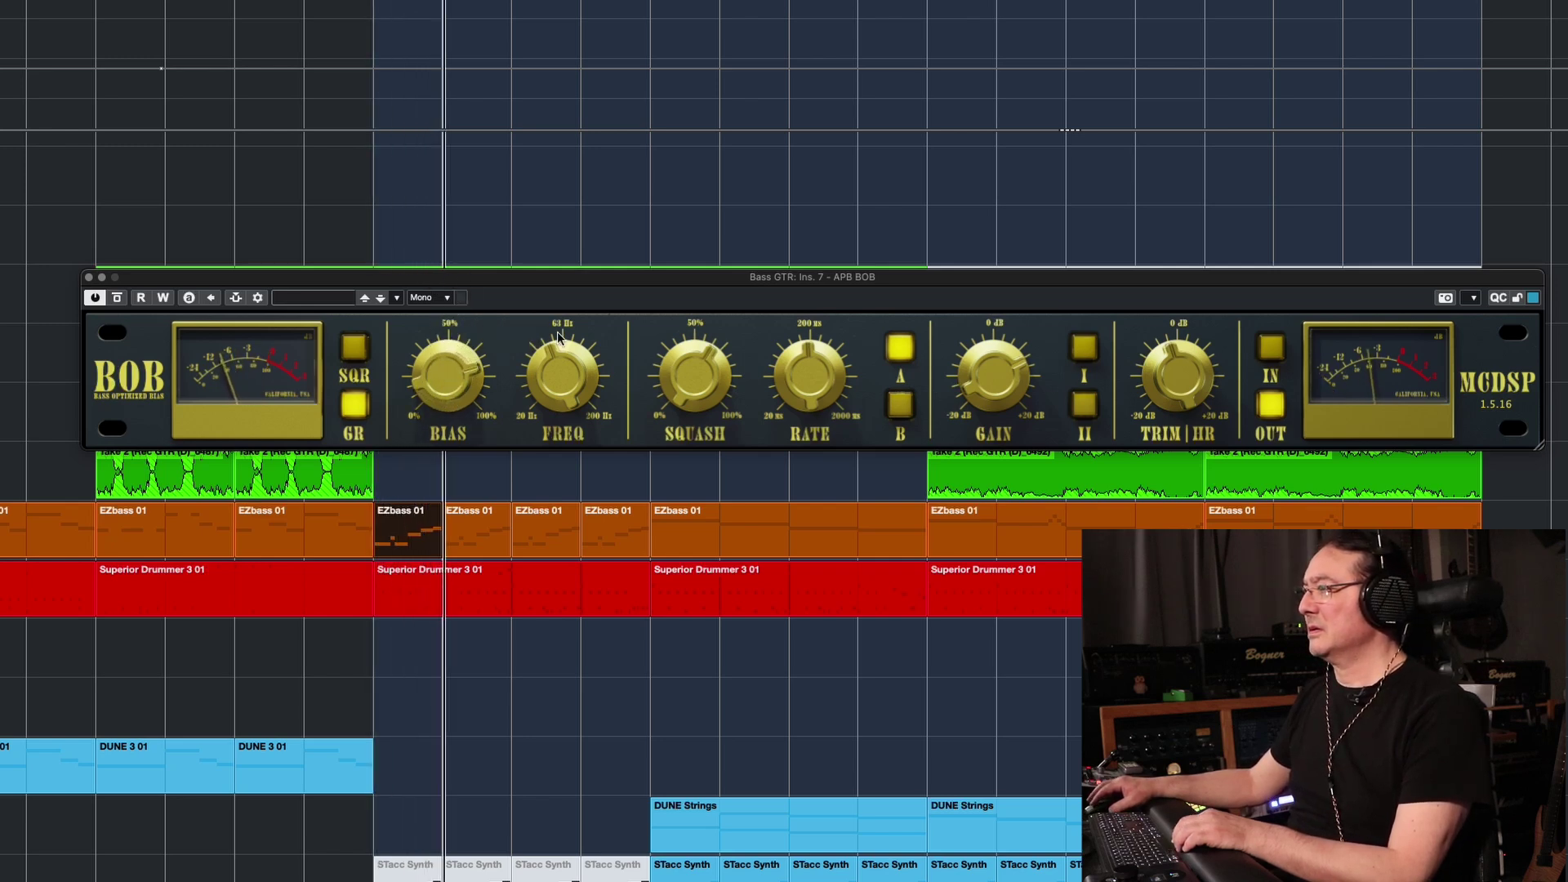
pyautogui.click(896, 406)
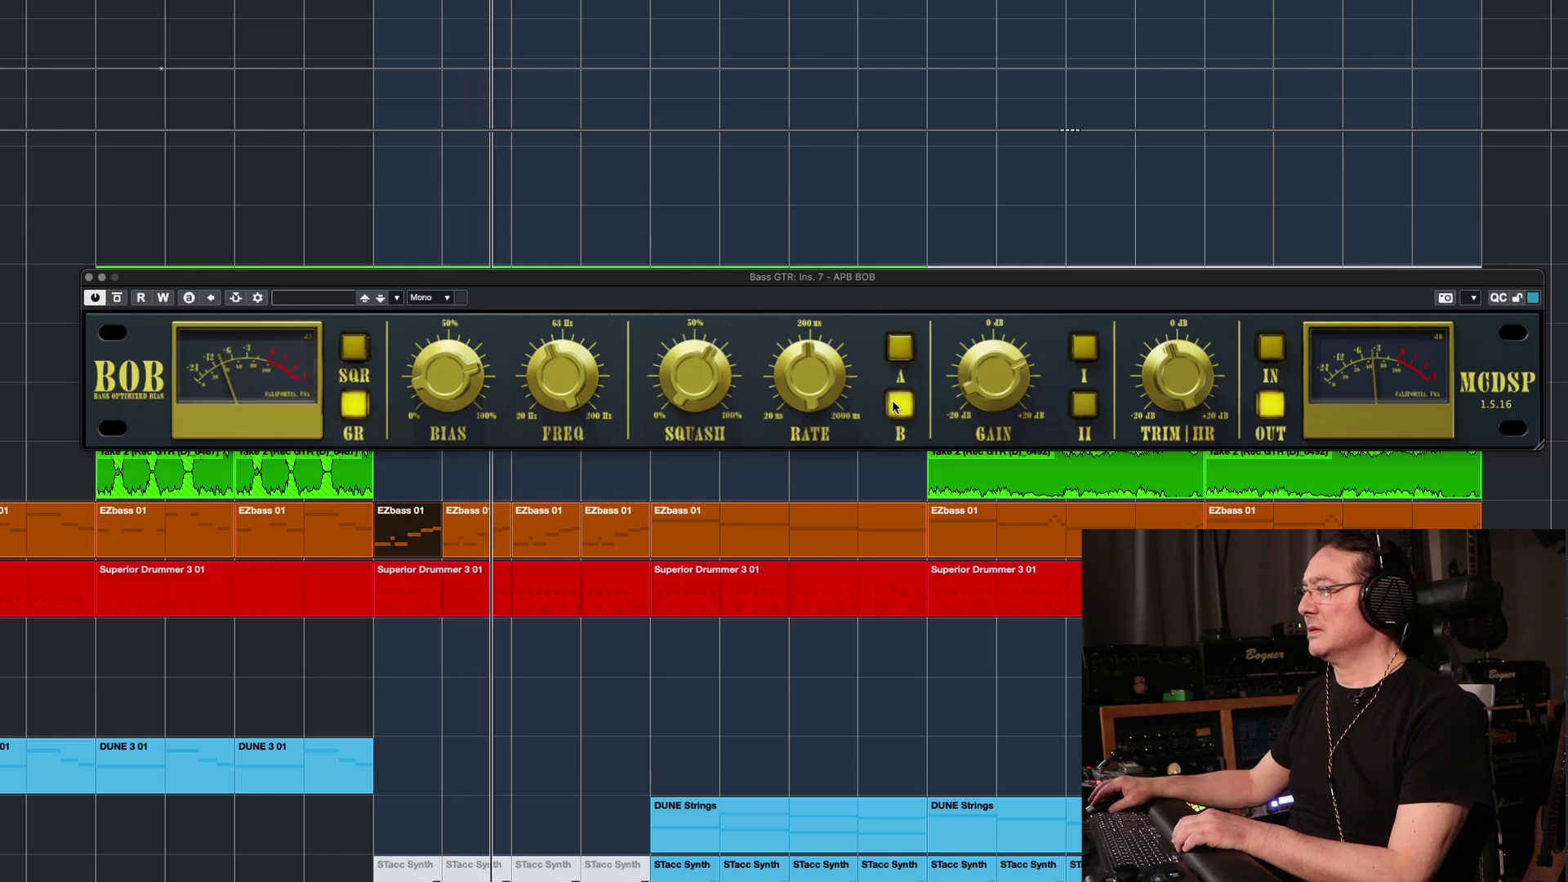
pyautogui.click(899, 347)
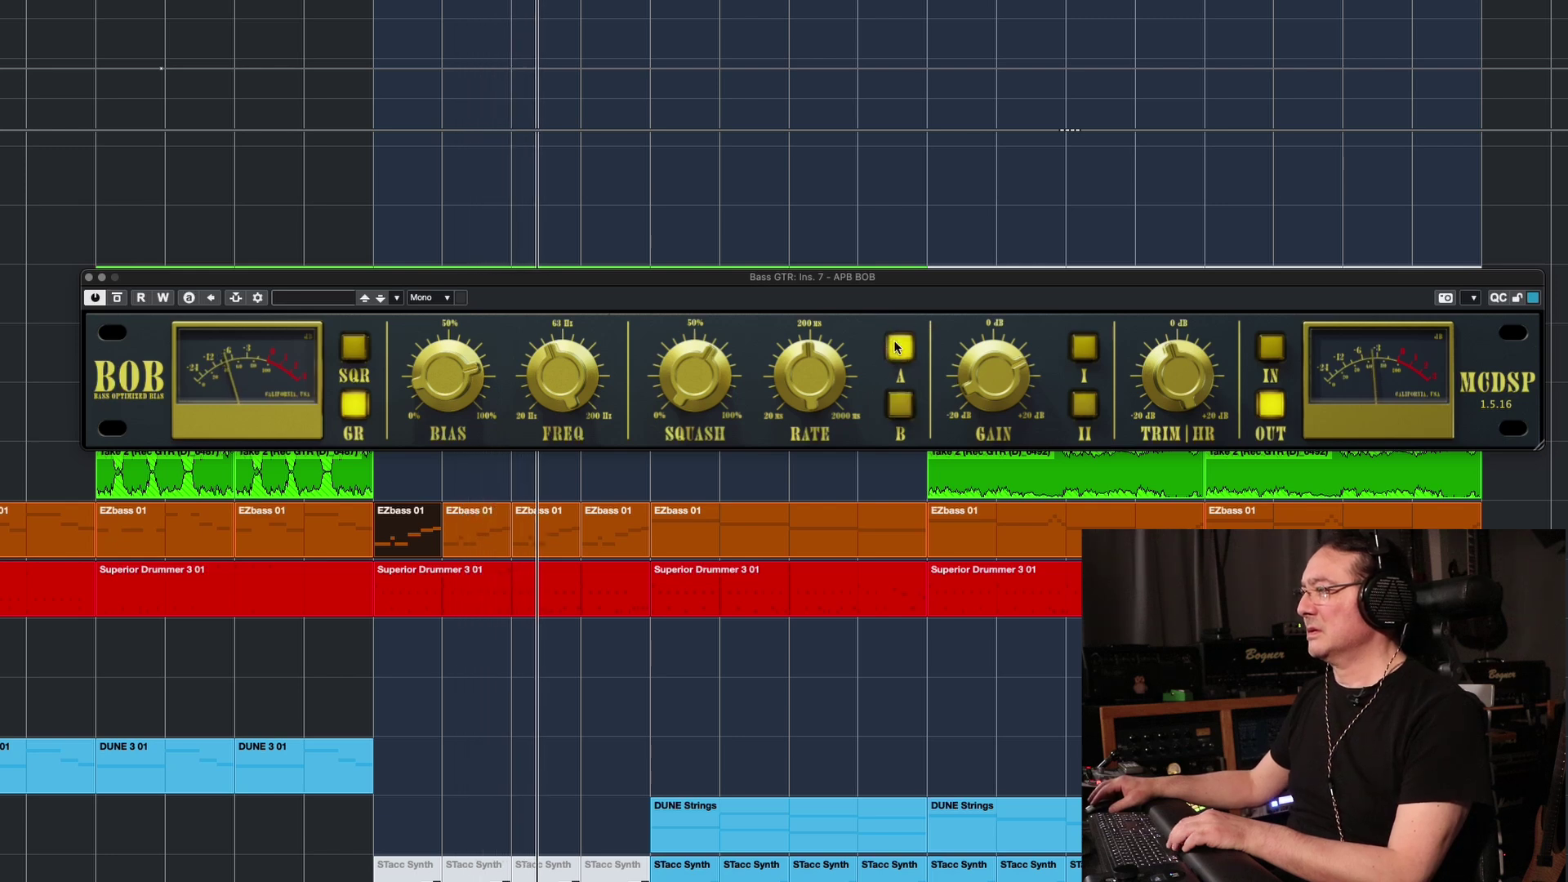
# - Sweep the FREQ control up and down, and raise it slightly to settle the bass frequency
pyautogui.moveTo(560, 389)
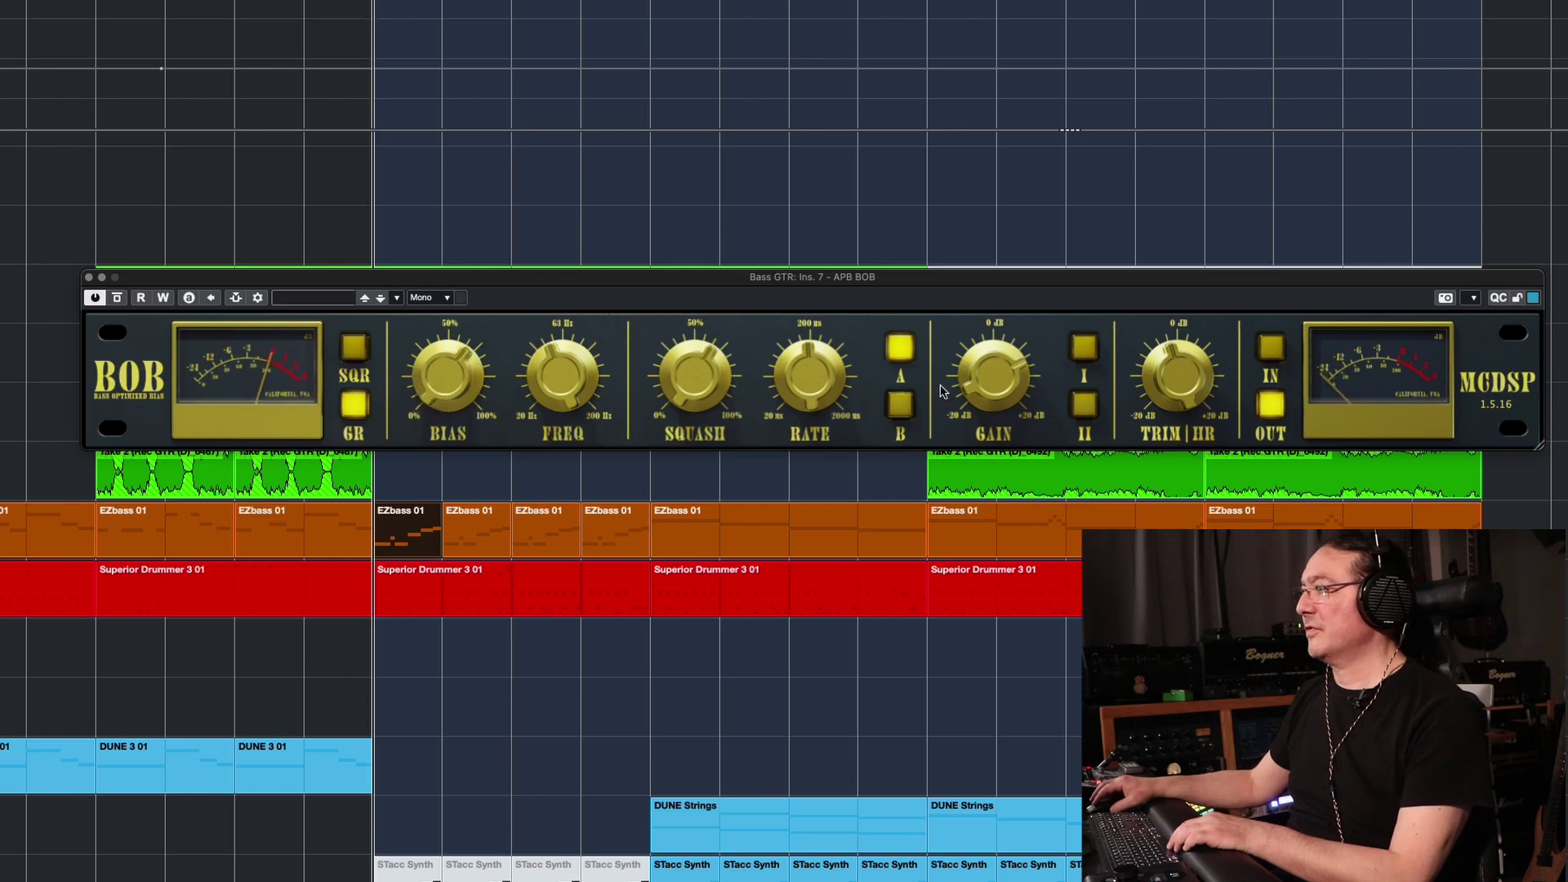
pyautogui.moveTo(570, 380); pyautogui.dragTo(581, 259)
pyautogui.moveTo(562, 367); pyautogui.dragTo(586, 510)
pyautogui.moveTo(556, 382)
pyautogui.mouseDown()
pyautogui.moveTo(560, 294)
pyautogui.moveTo(549, 364)
pyautogui.moveTo(556, 352)
pyautogui.mouseUp()
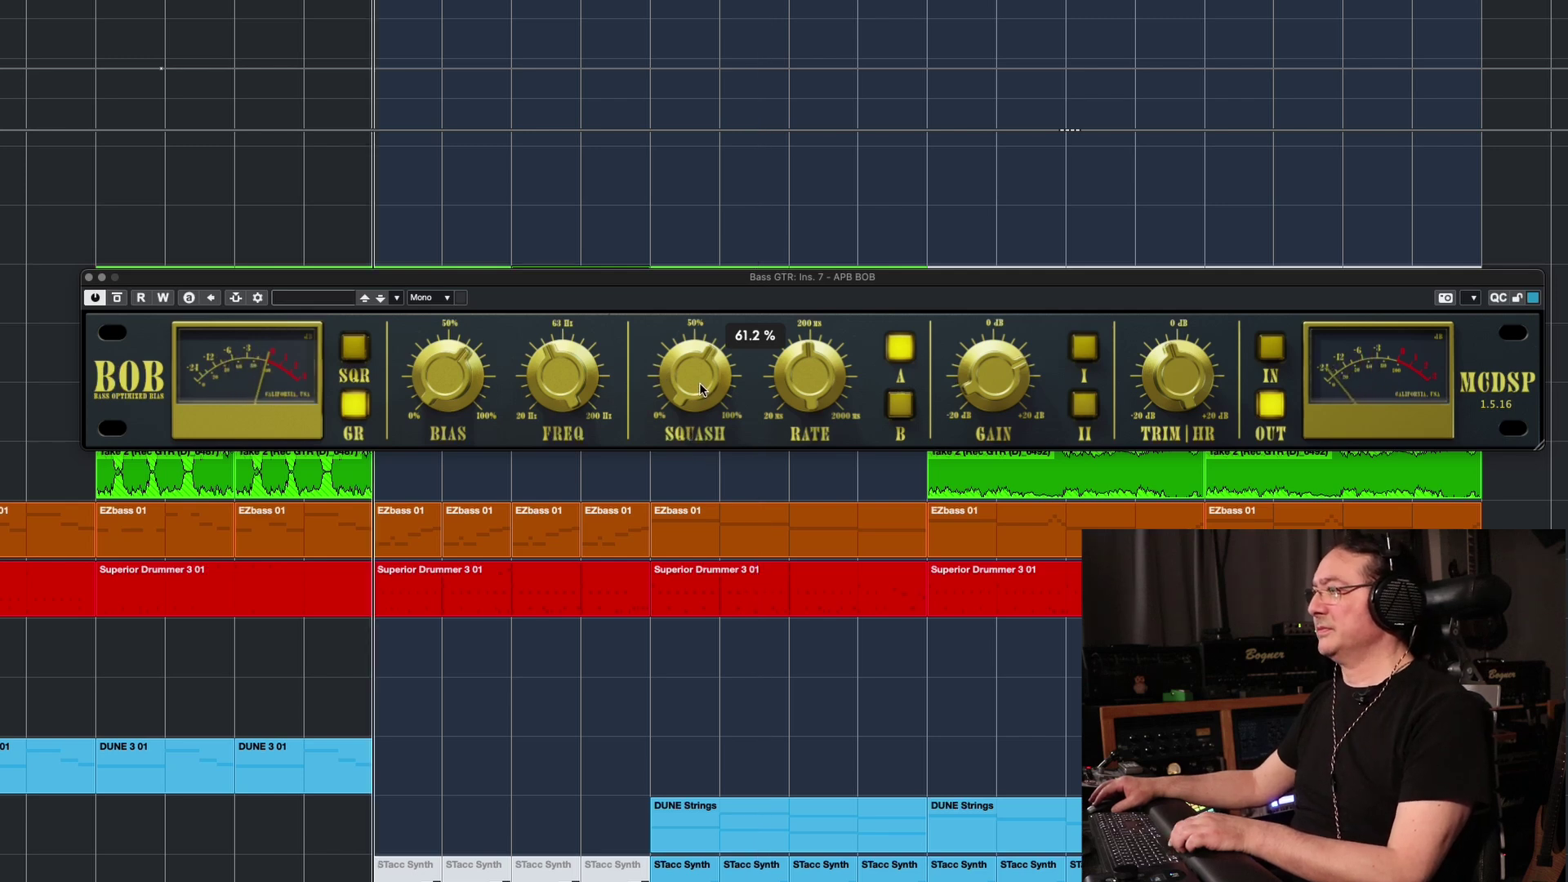
# - While the loop plays, lower SQUASH to about 29.3% and raise it to about 51.6%
pyautogui.moveTo(700, 390); pyautogui.dragTo(689, 468)
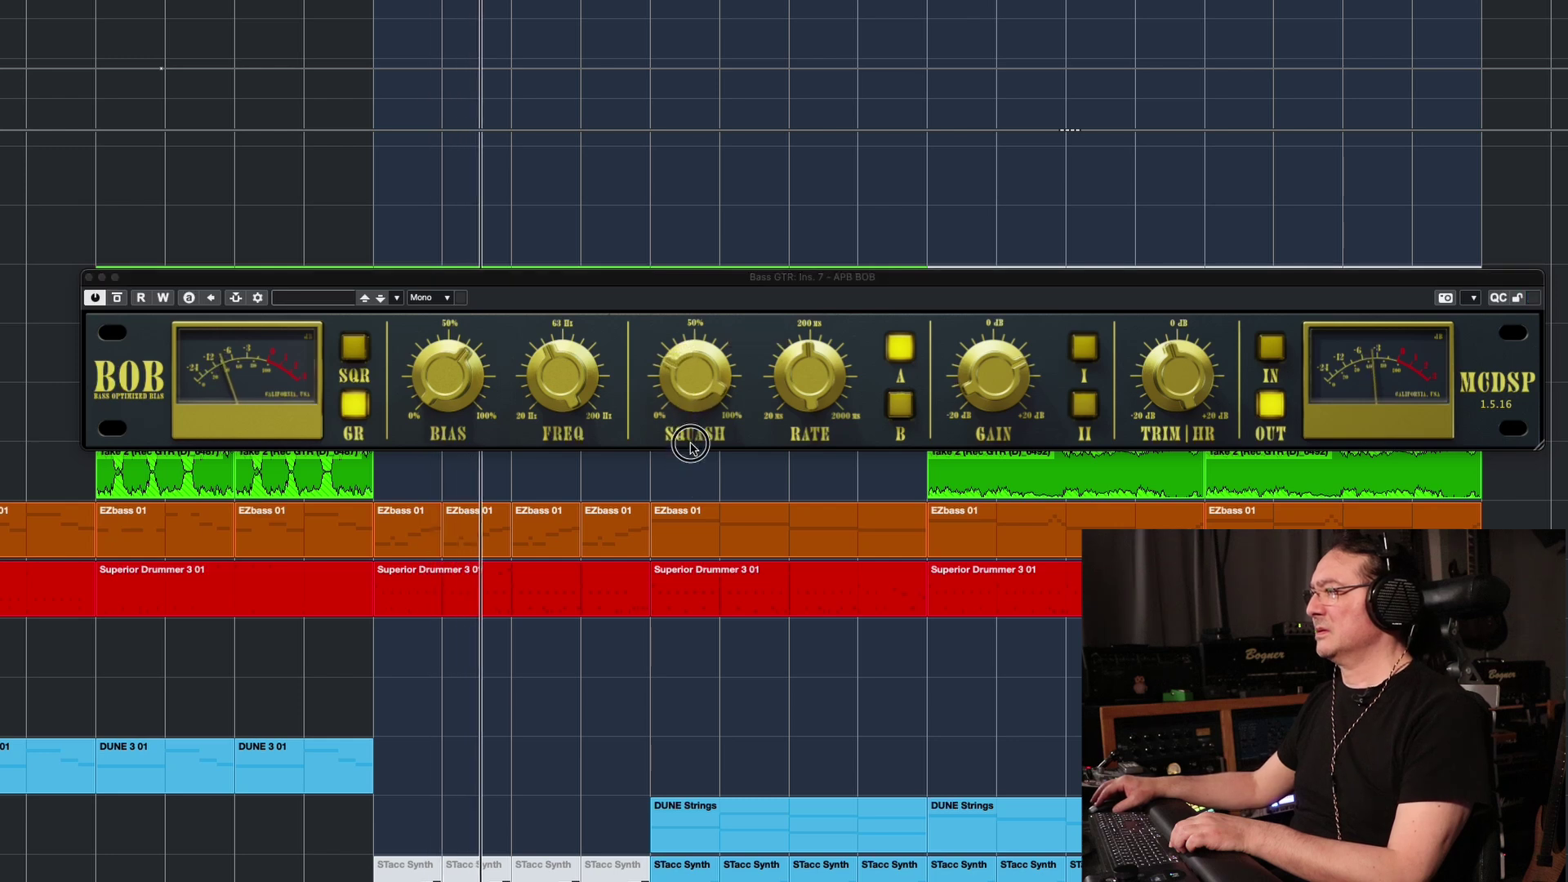
pyautogui.click(686, 376)
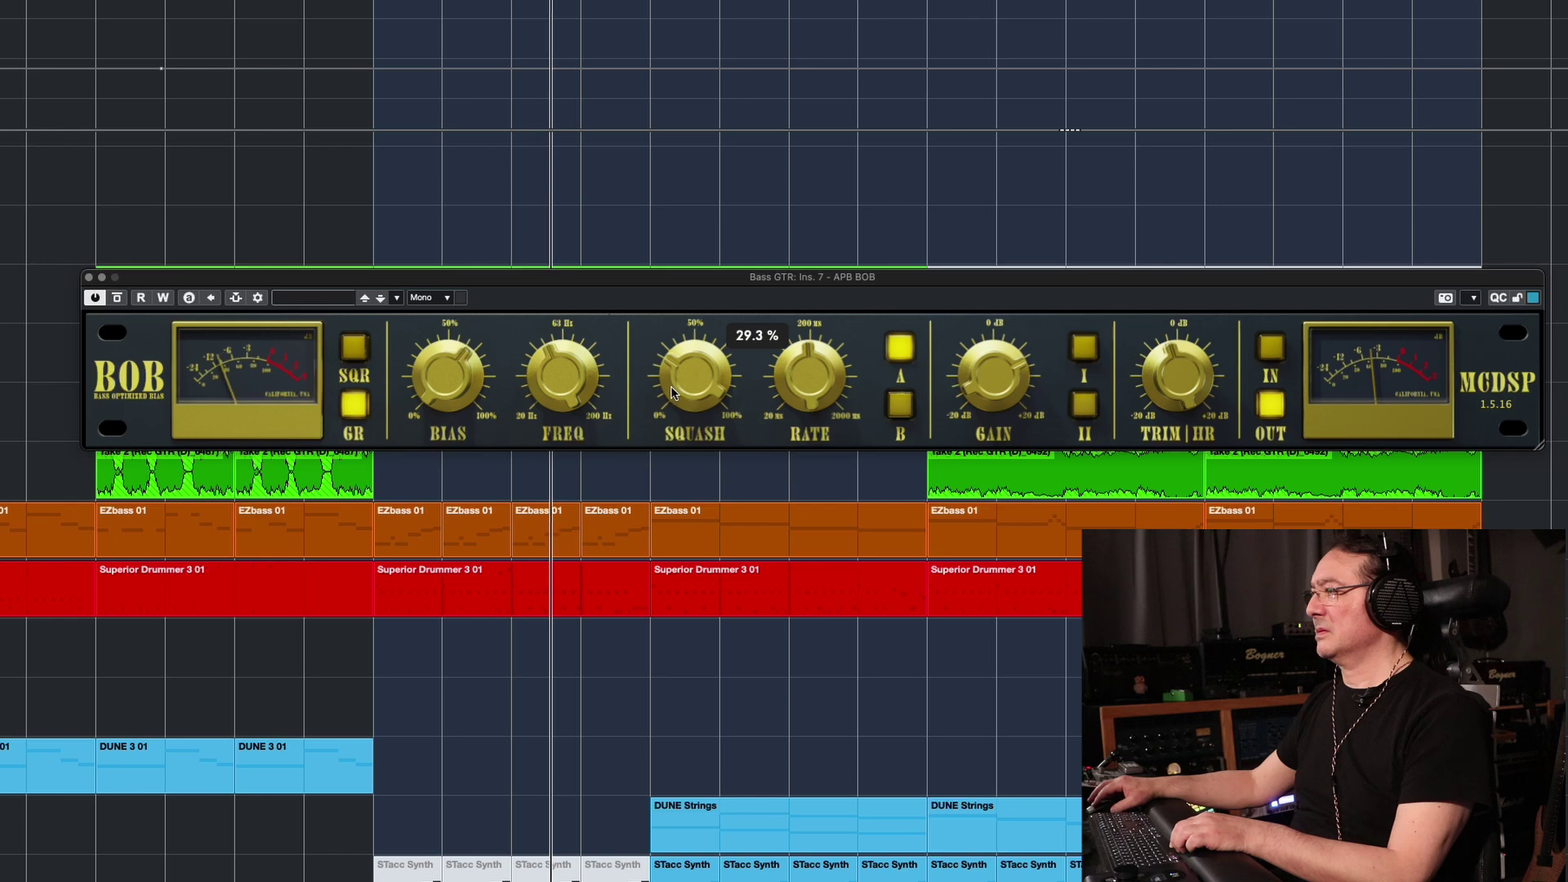
pyautogui.moveTo(672, 392); pyautogui.dragTo(683, 322)
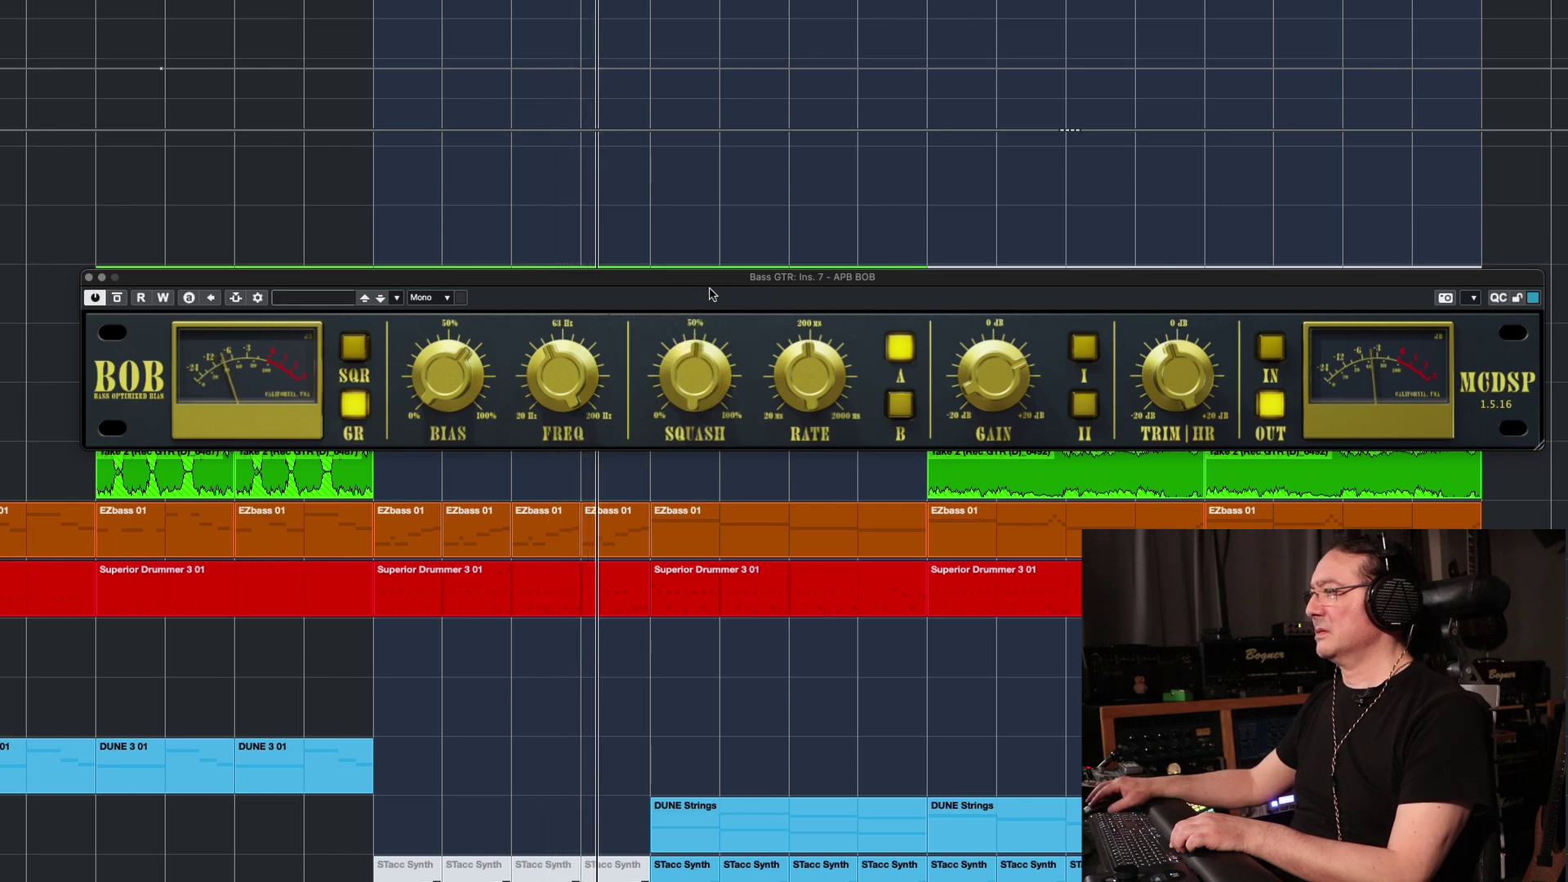
# - Switch to mode B and raise the SQUASH amount further
pyautogui.click(899, 404)
pyautogui.moveTo(694, 344)
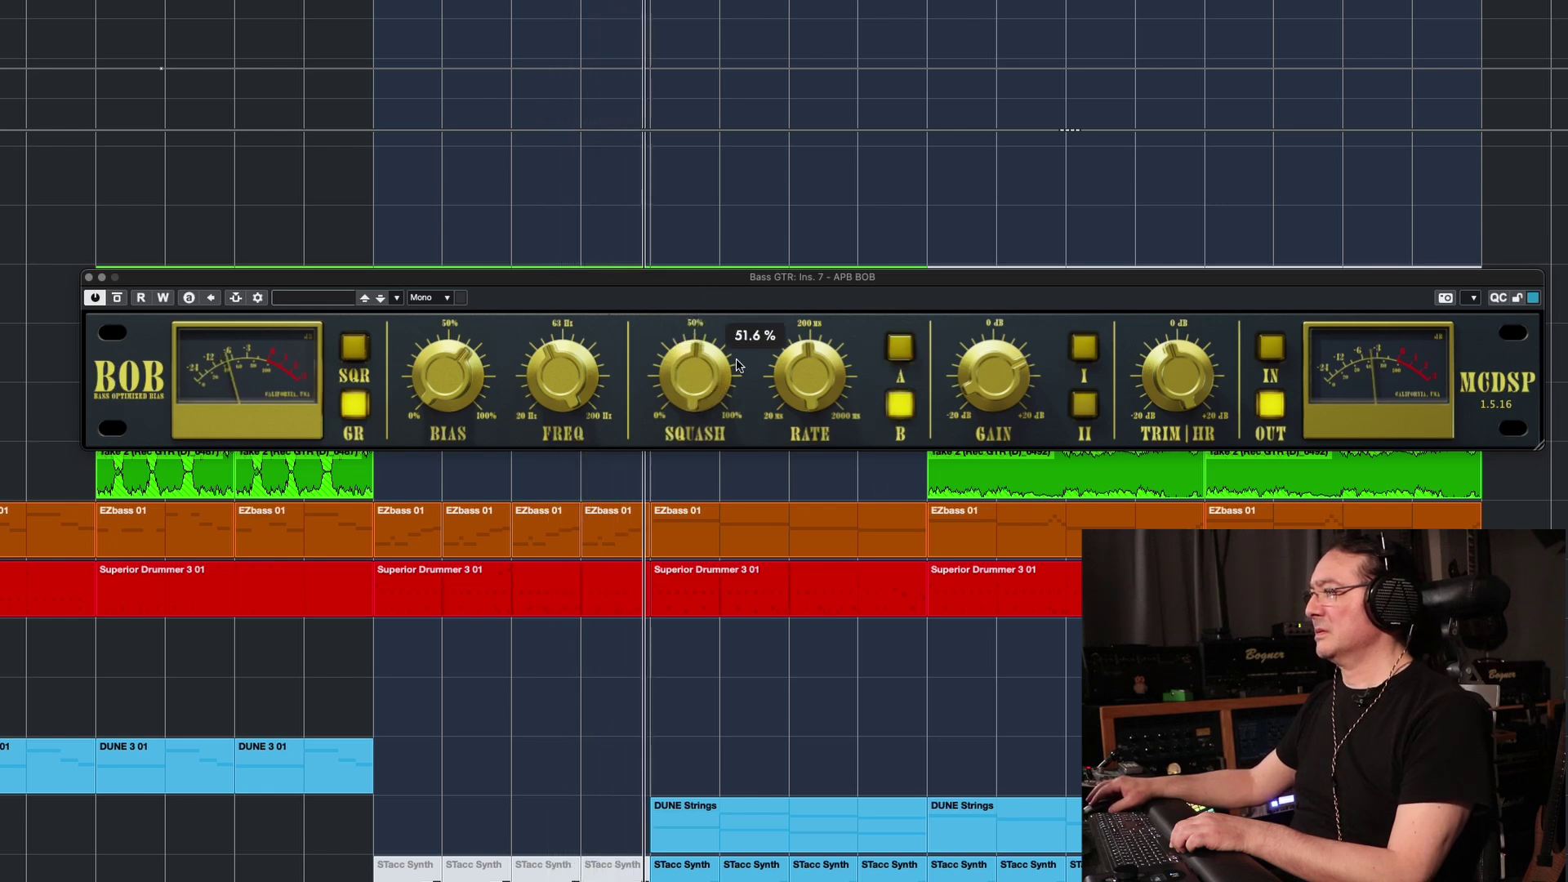
pyautogui.moveTo(694, 345); pyautogui.dragTo(699, 307)
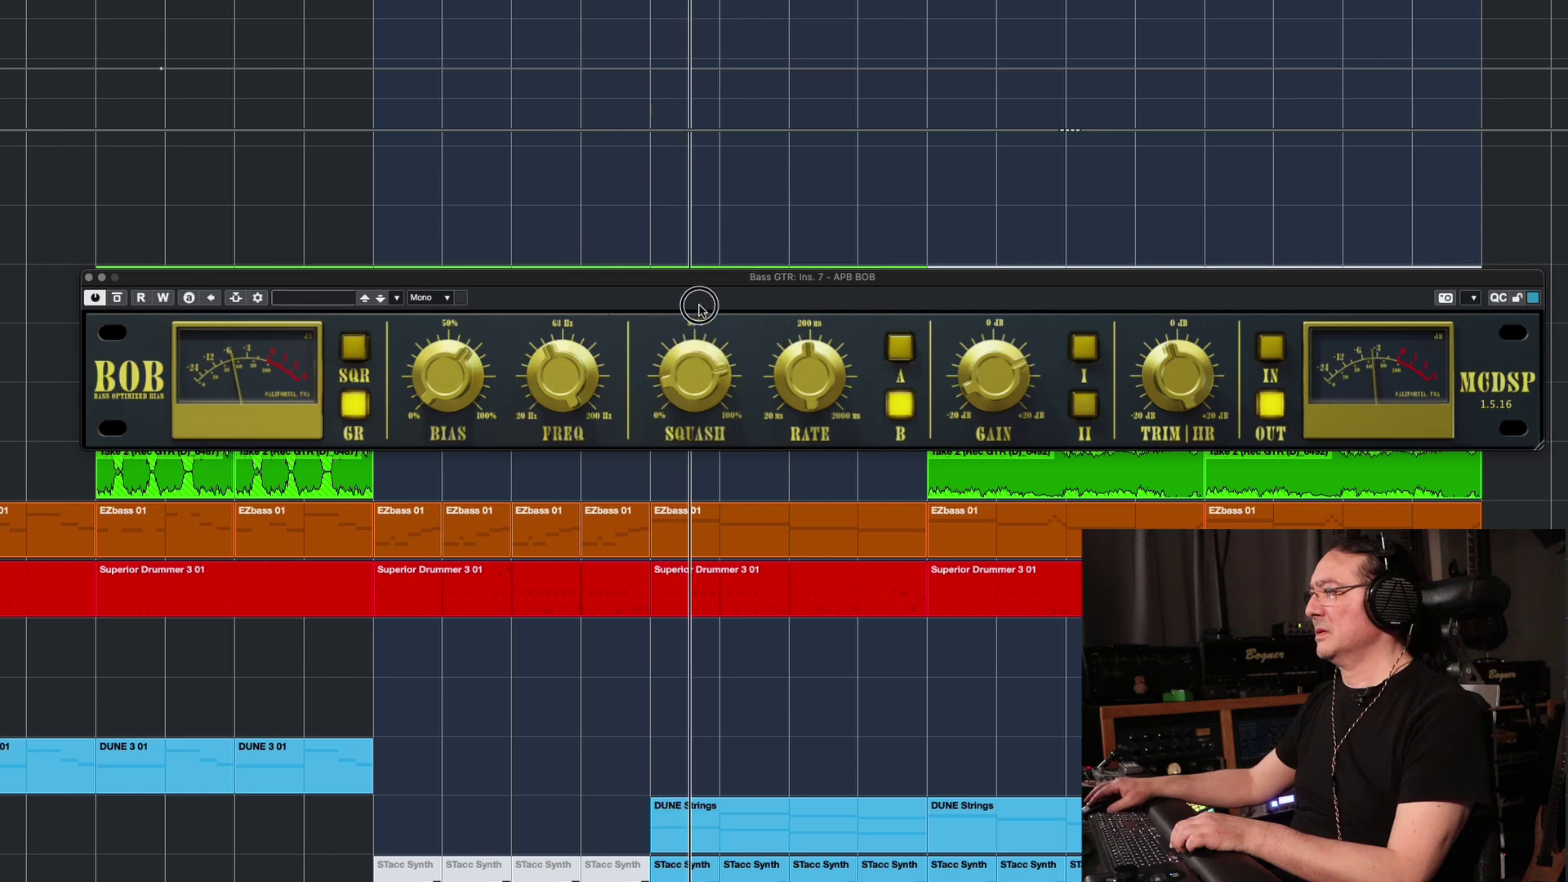
# - Shorten RATE to about 120.9 ms, return to mode A, and lengthen RATE to about 166.8 ms
pyautogui.moveTo(807, 358)
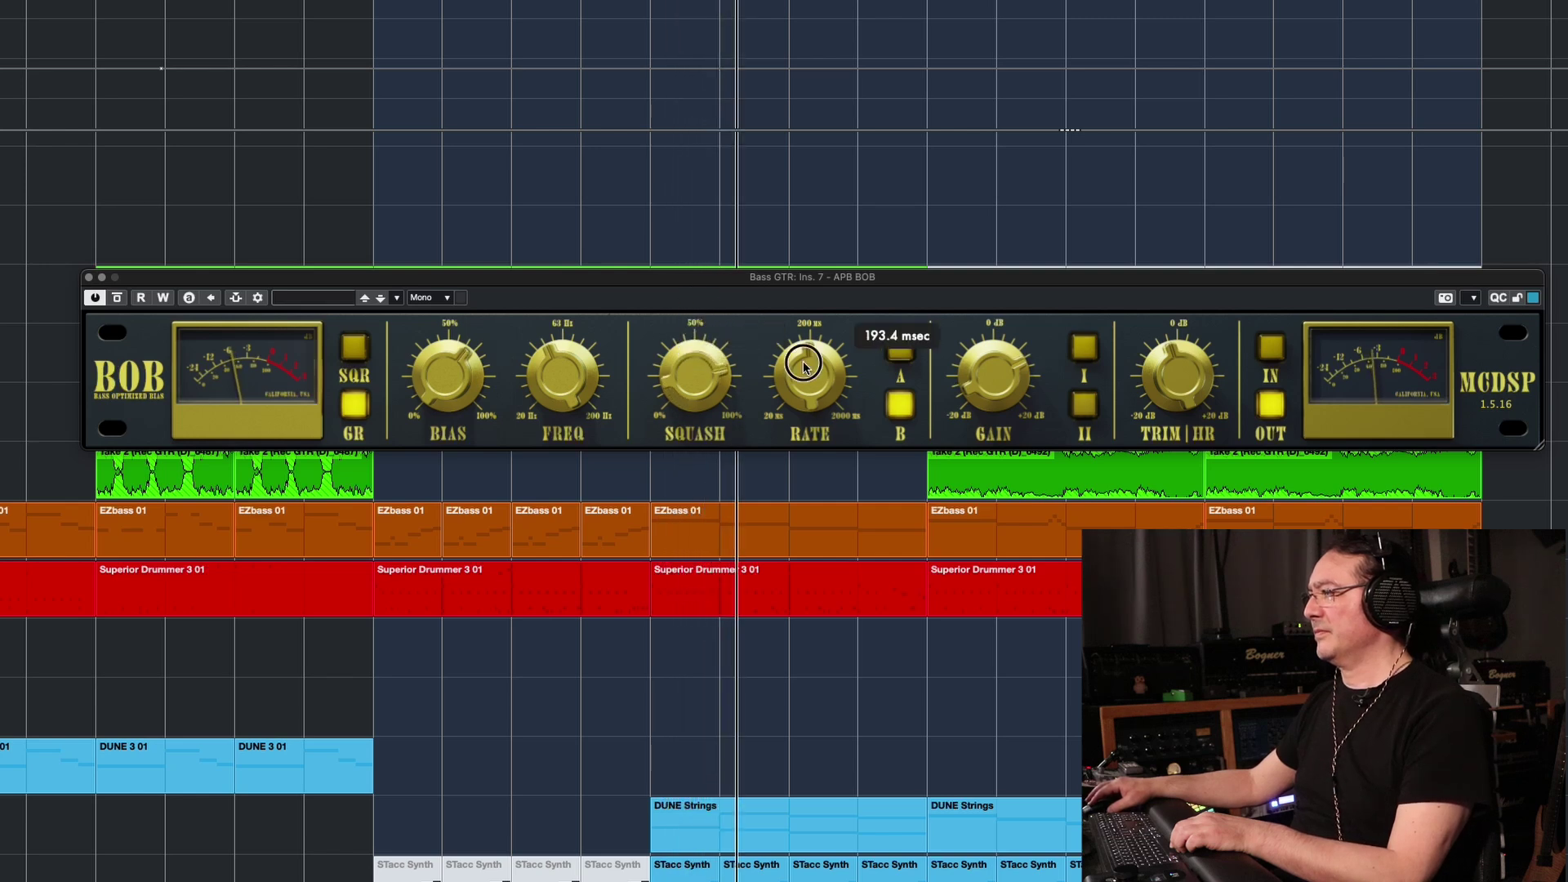
pyautogui.moveTo(807, 358); pyautogui.dragTo(807, 366)
pyautogui.moveTo(962, 370)
pyautogui.moveTo(805, 369)
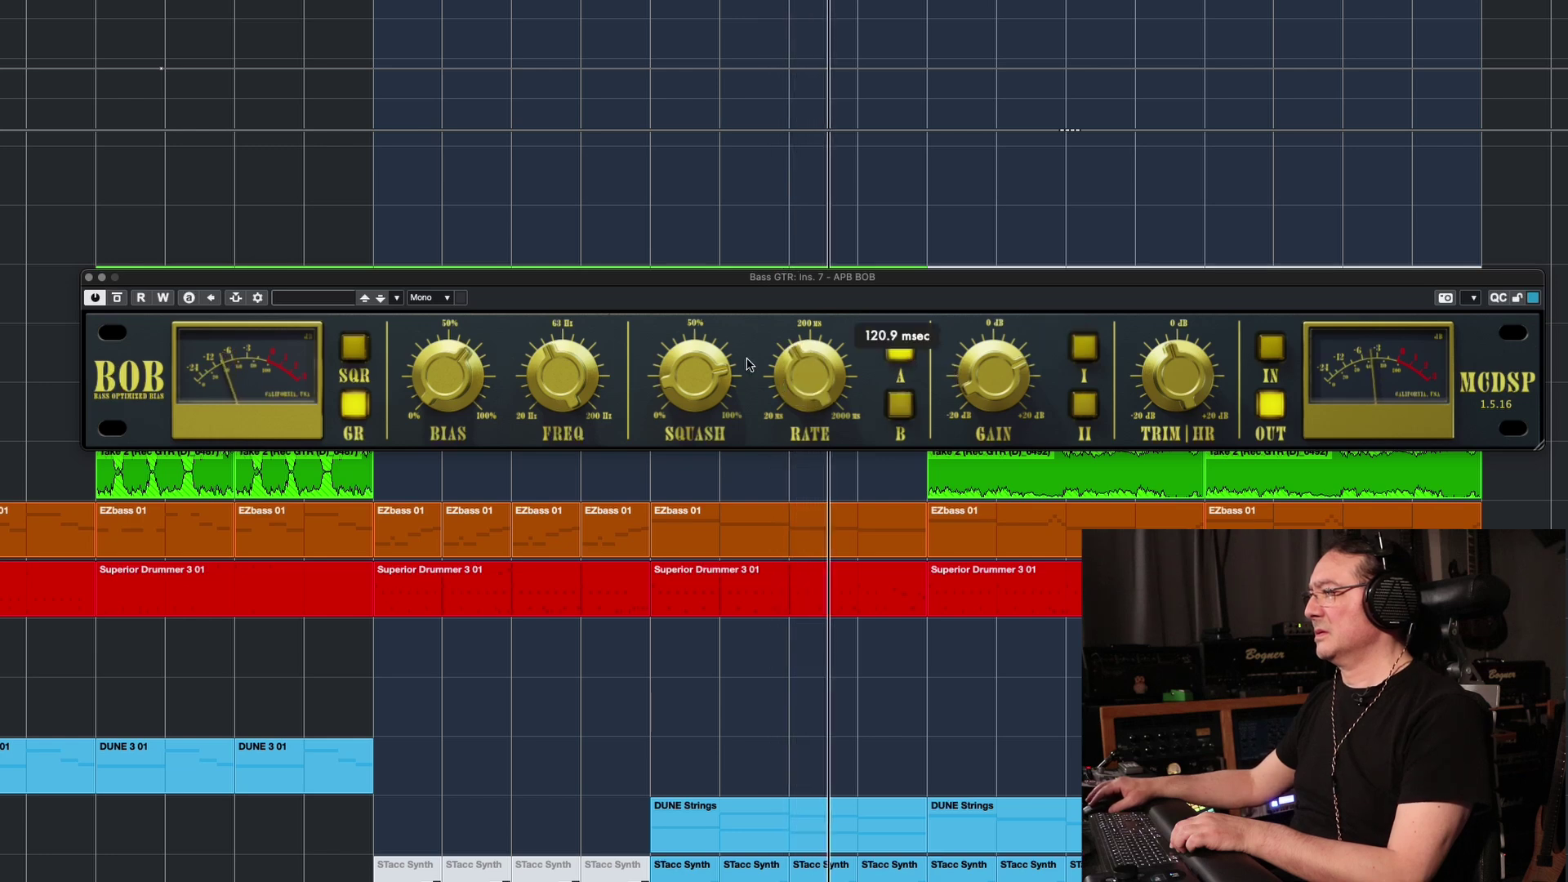
pyautogui.moveTo(804, 369); pyautogui.dragTo(803, 349)
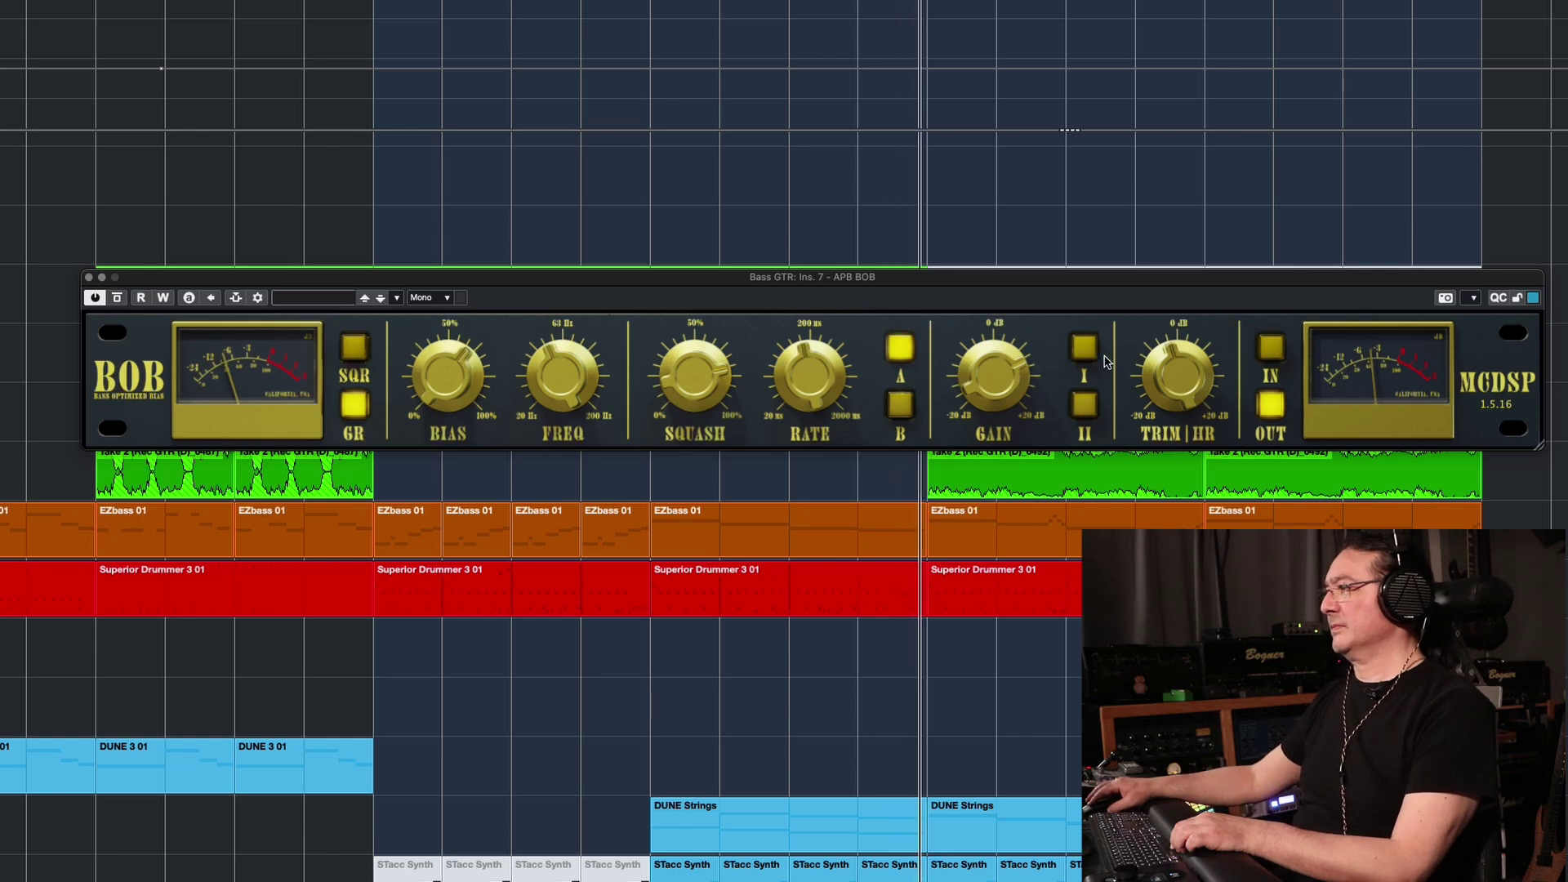
# - With gain mode I enabled, lower the SQUASH amount and stop playback
pyautogui.moveTo(772, 382)
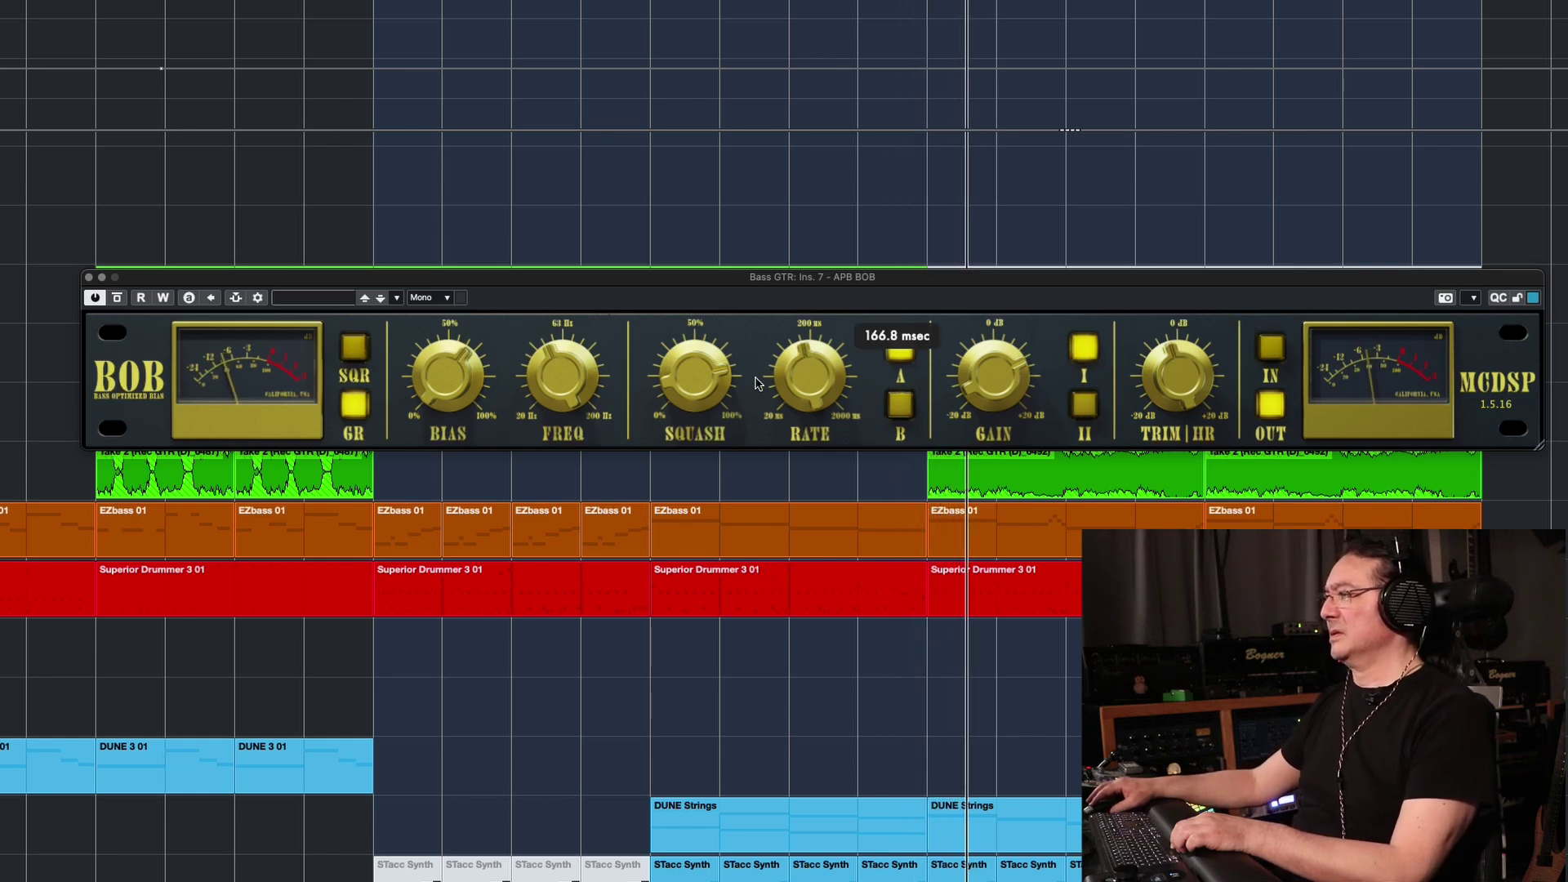
pyautogui.moveTo(692, 368); pyautogui.dragTo(700, 411)
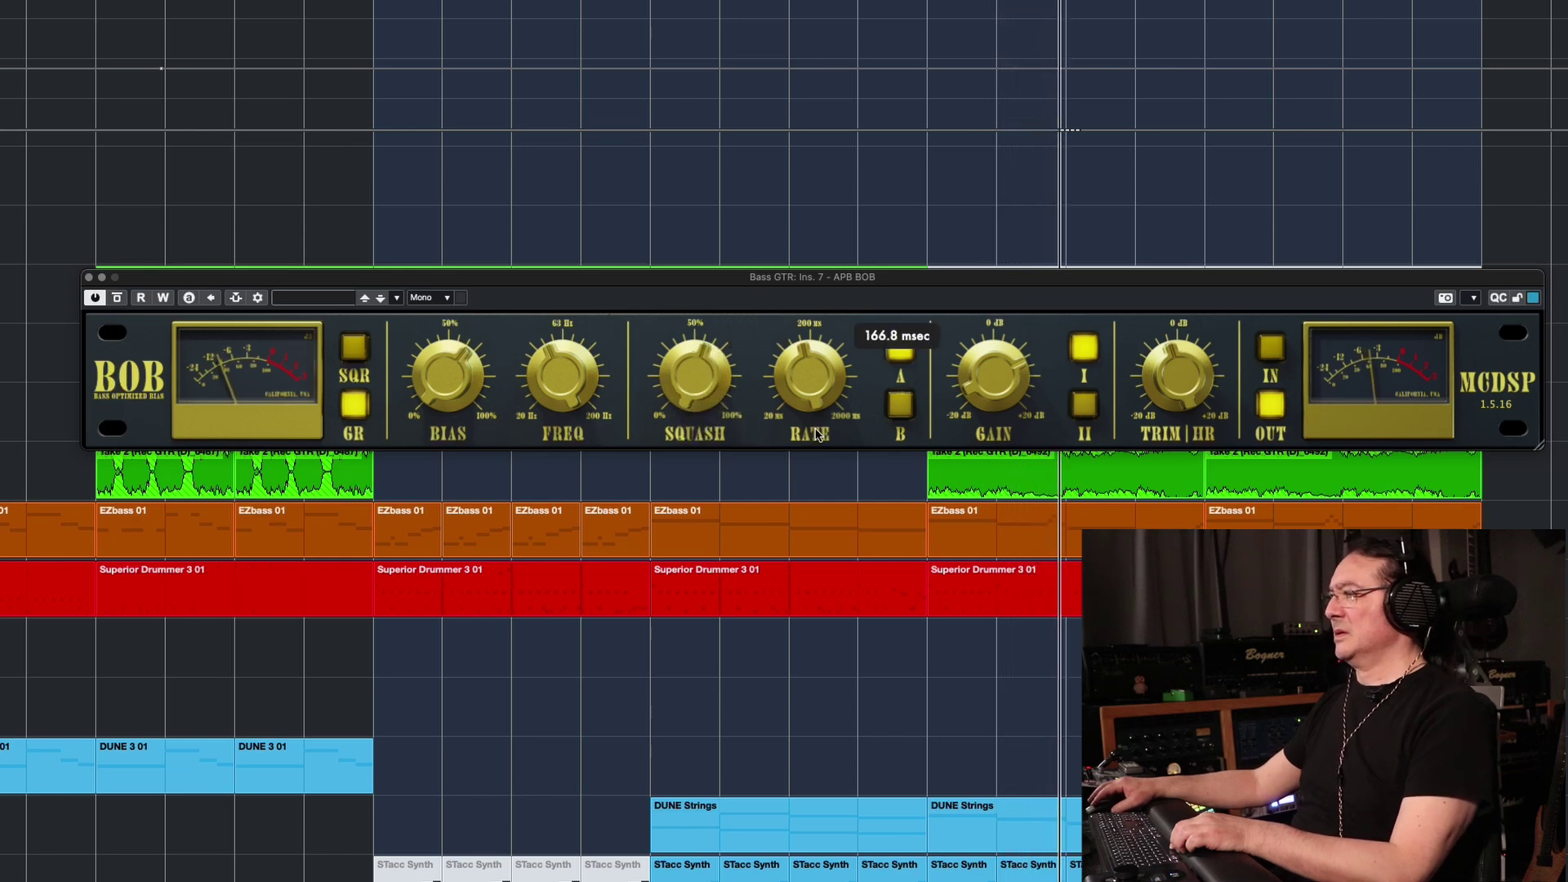
pyautogui.click(353, 535)
pyautogui.press('space')
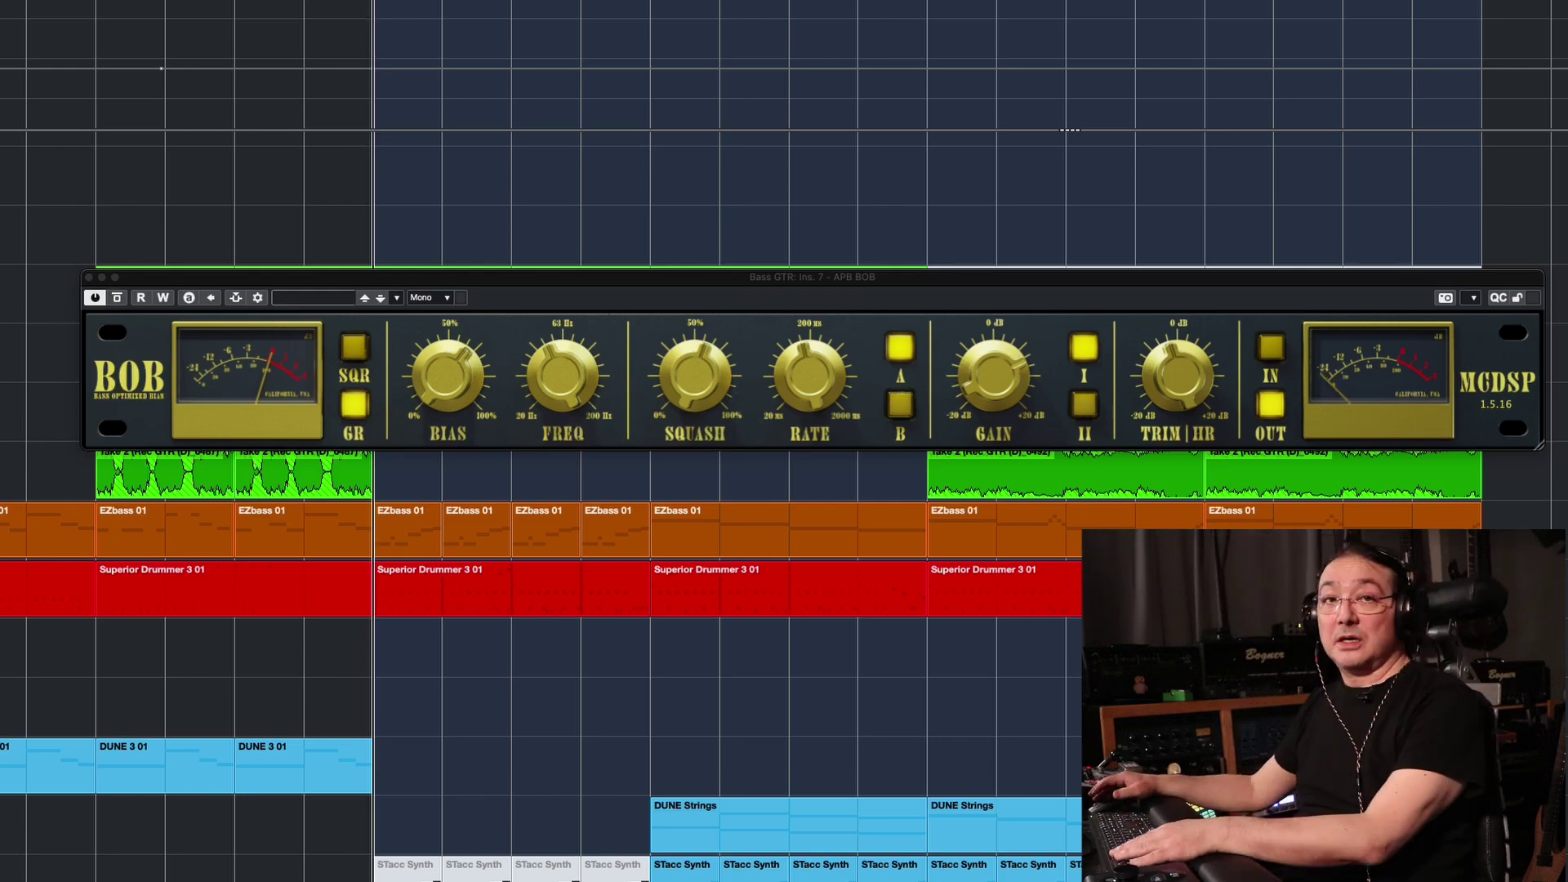
# - Replace the bass plug-in window with the APB BOB insert of the Superior Drummer 3 01 channel, enlarged over the project view
pyautogui.press('F3')
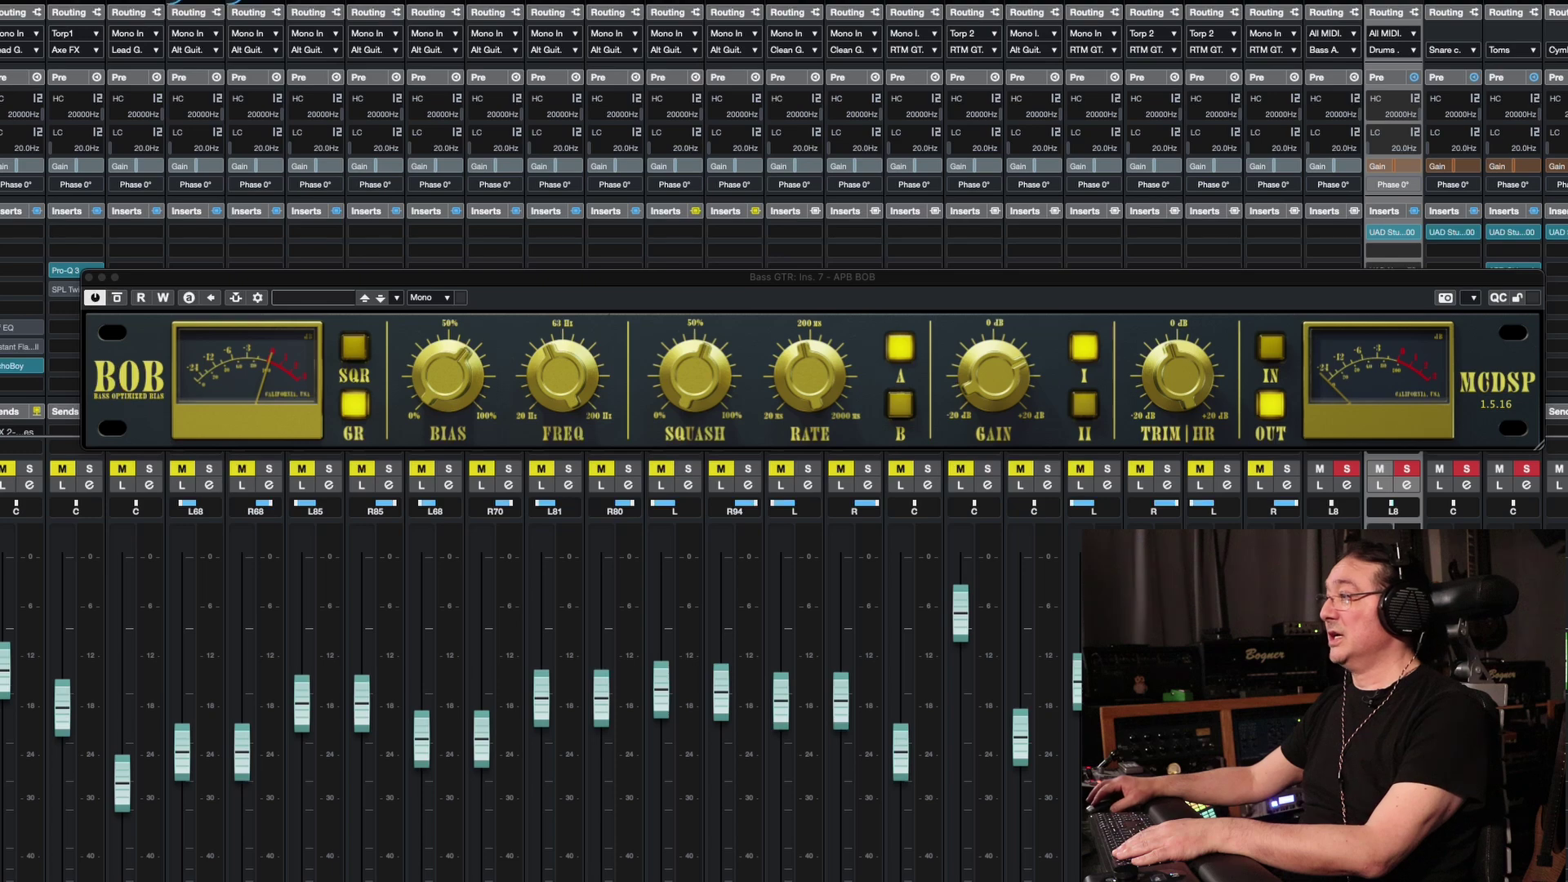
pyautogui.click(90, 278)
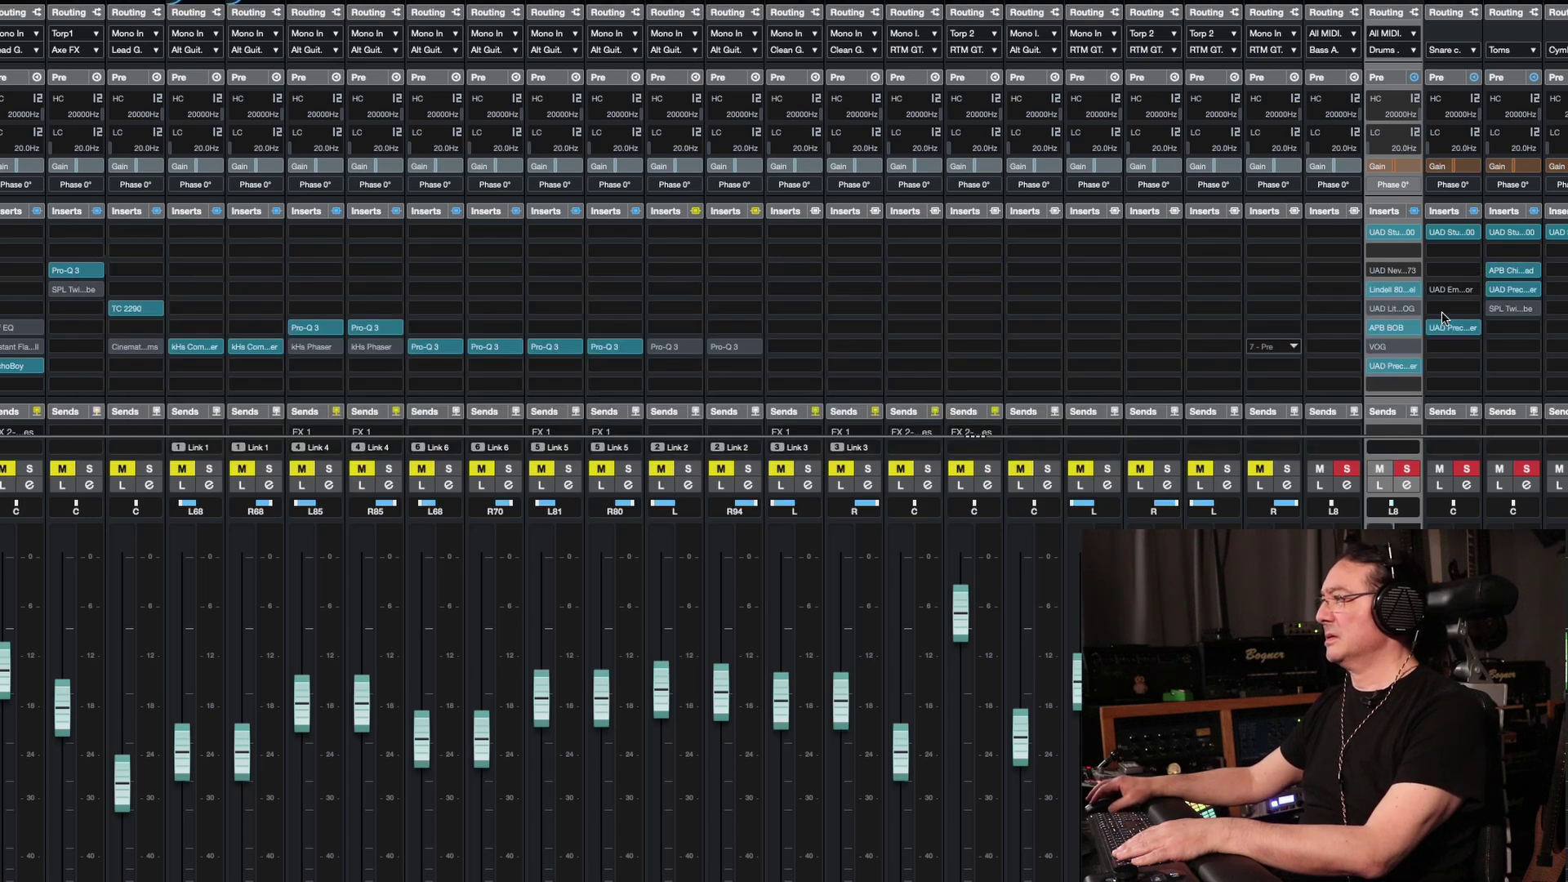
pyautogui.click(1394, 328)
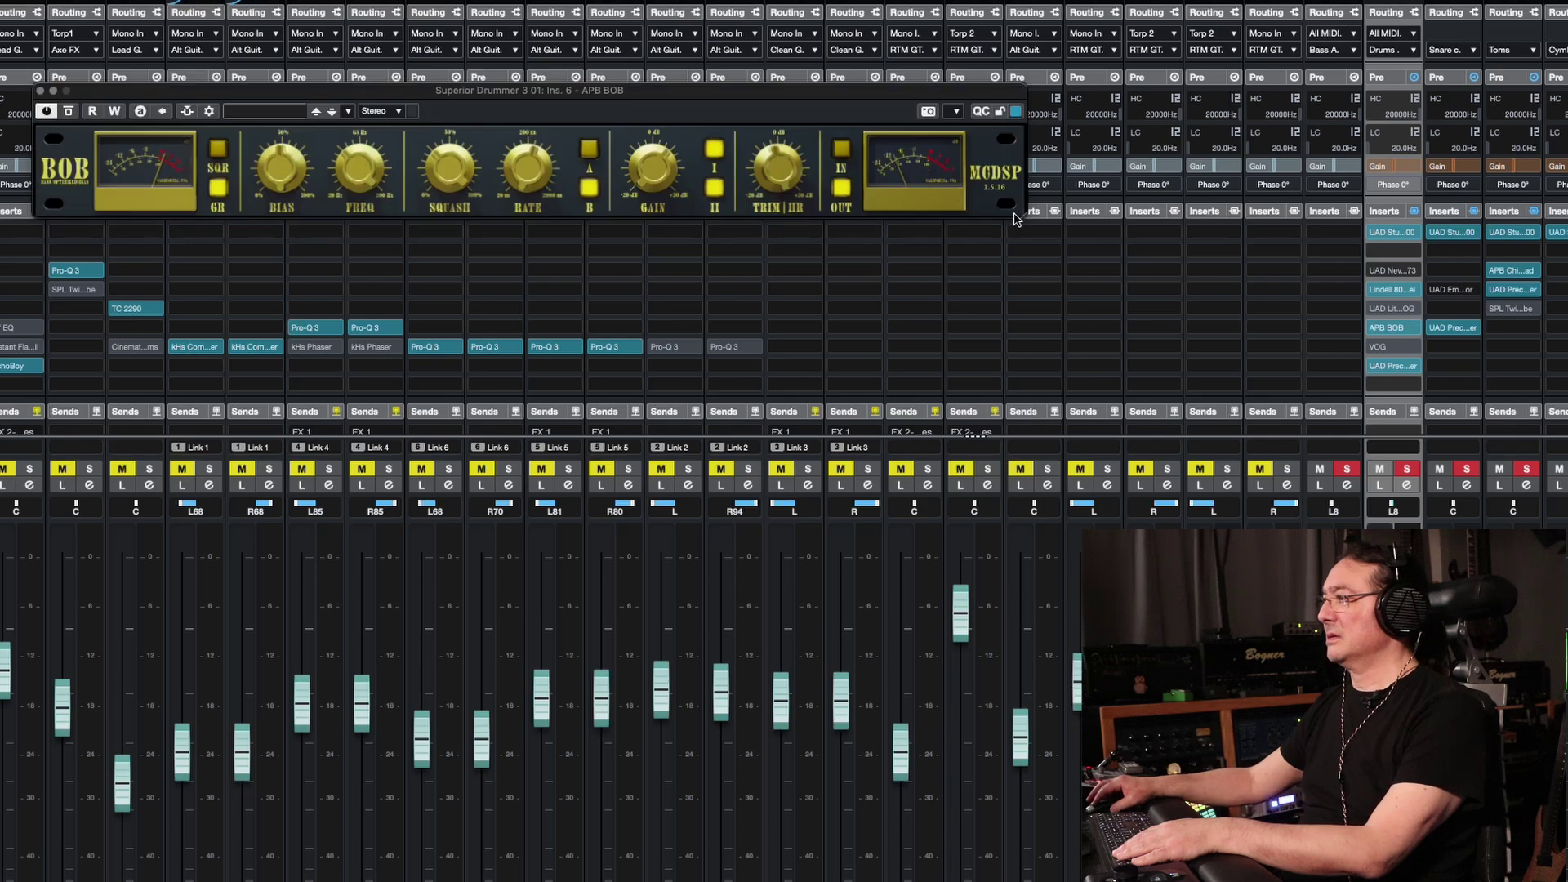
pyautogui.moveTo(1022, 218); pyautogui.dragTo(1491, 259)
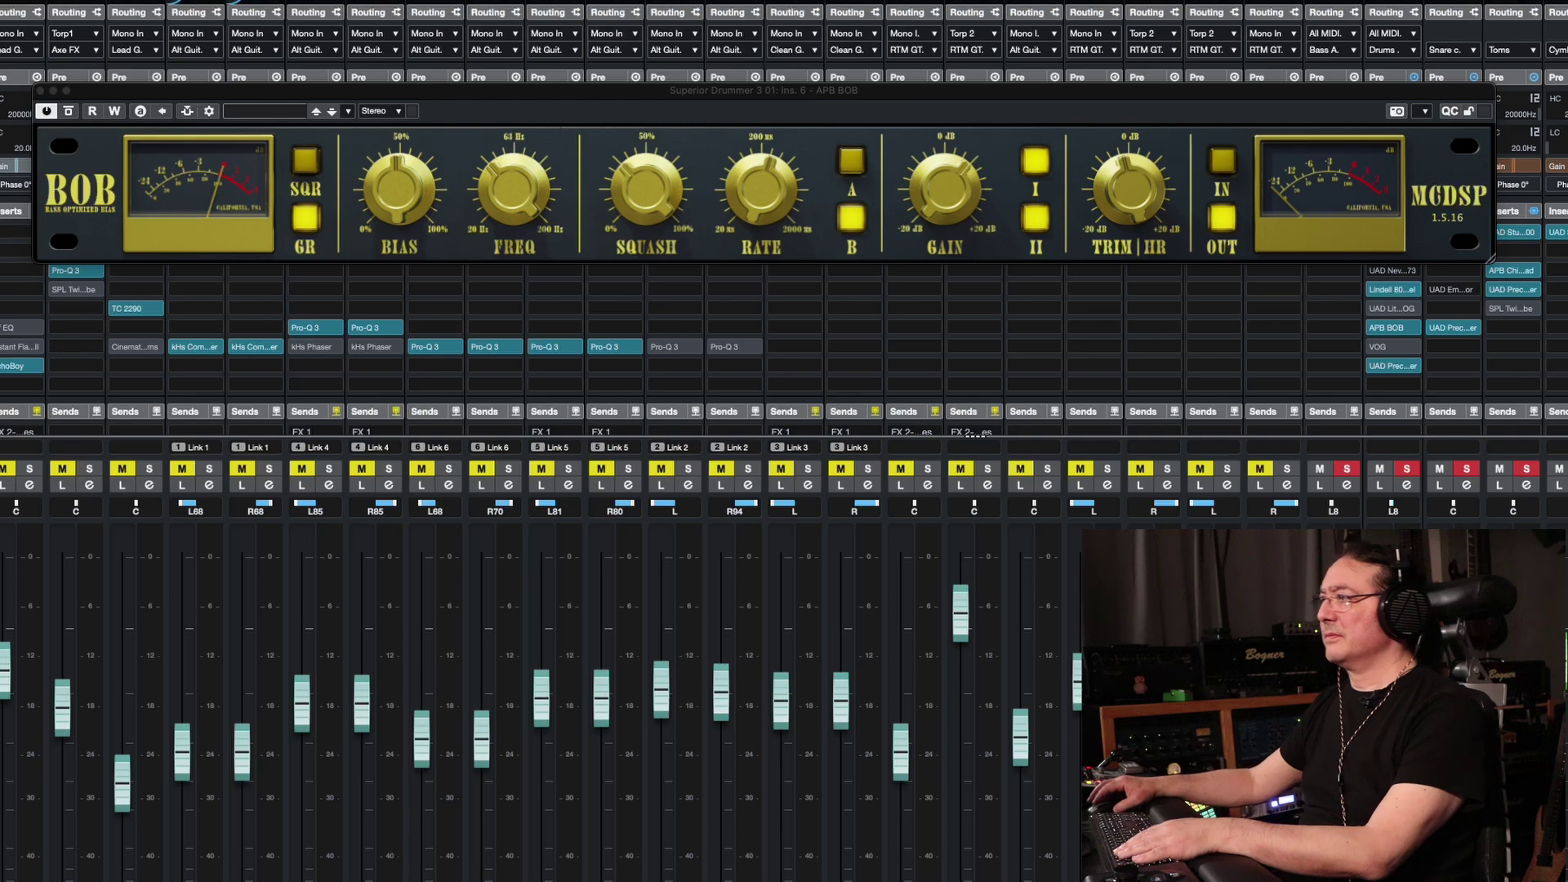
pyautogui.press('F3')
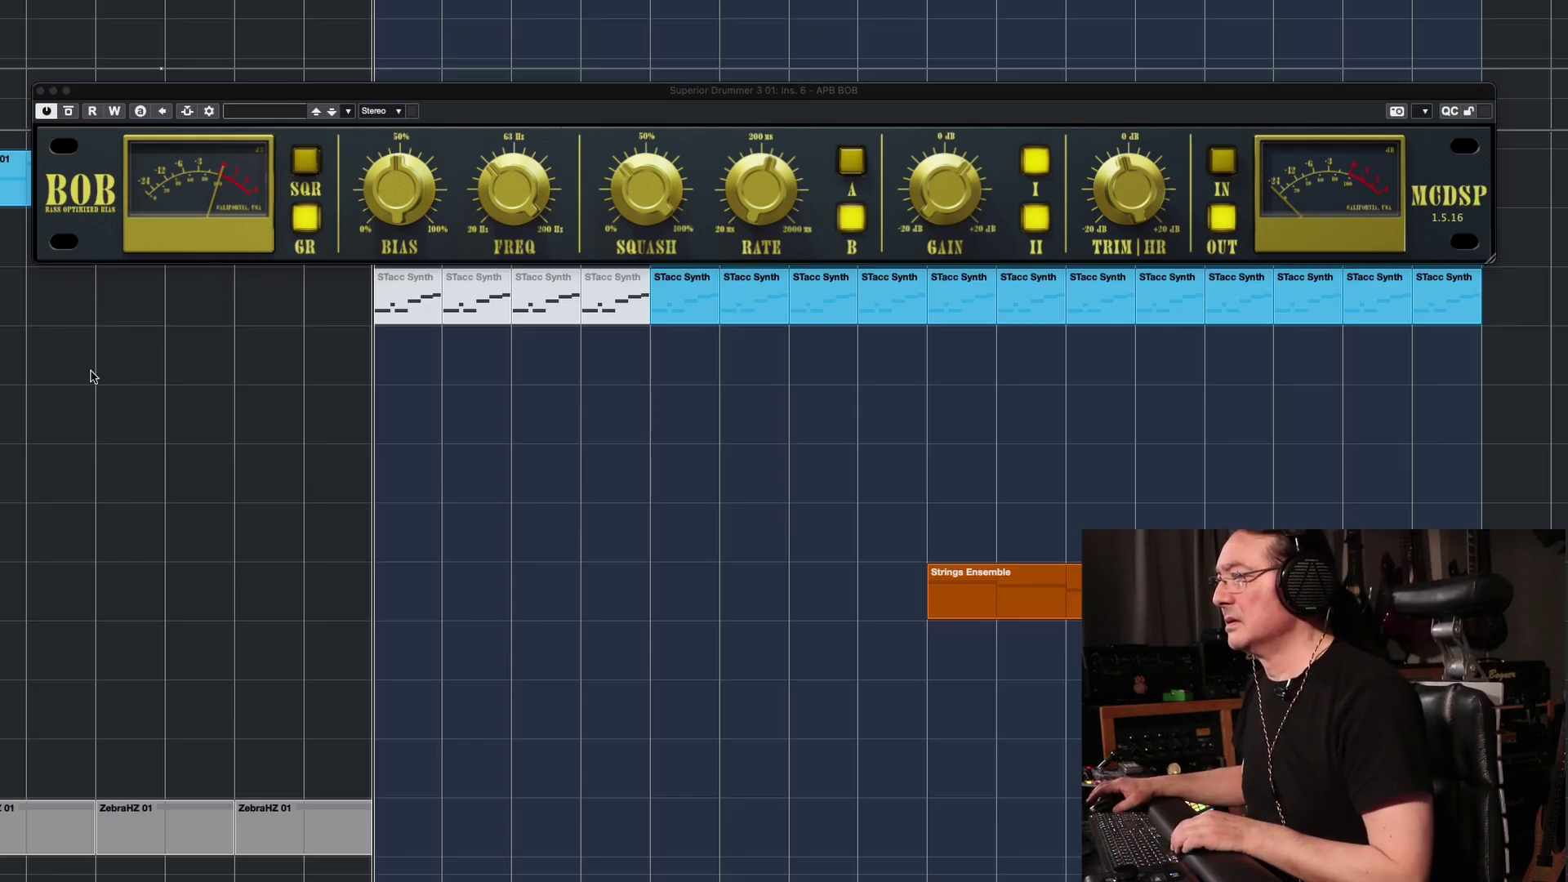
# - Bring the drum track into view, compare modes A and B during playback, and lower the BIAS amount in mode B
pyautogui.scroll(-10, 228, 359)
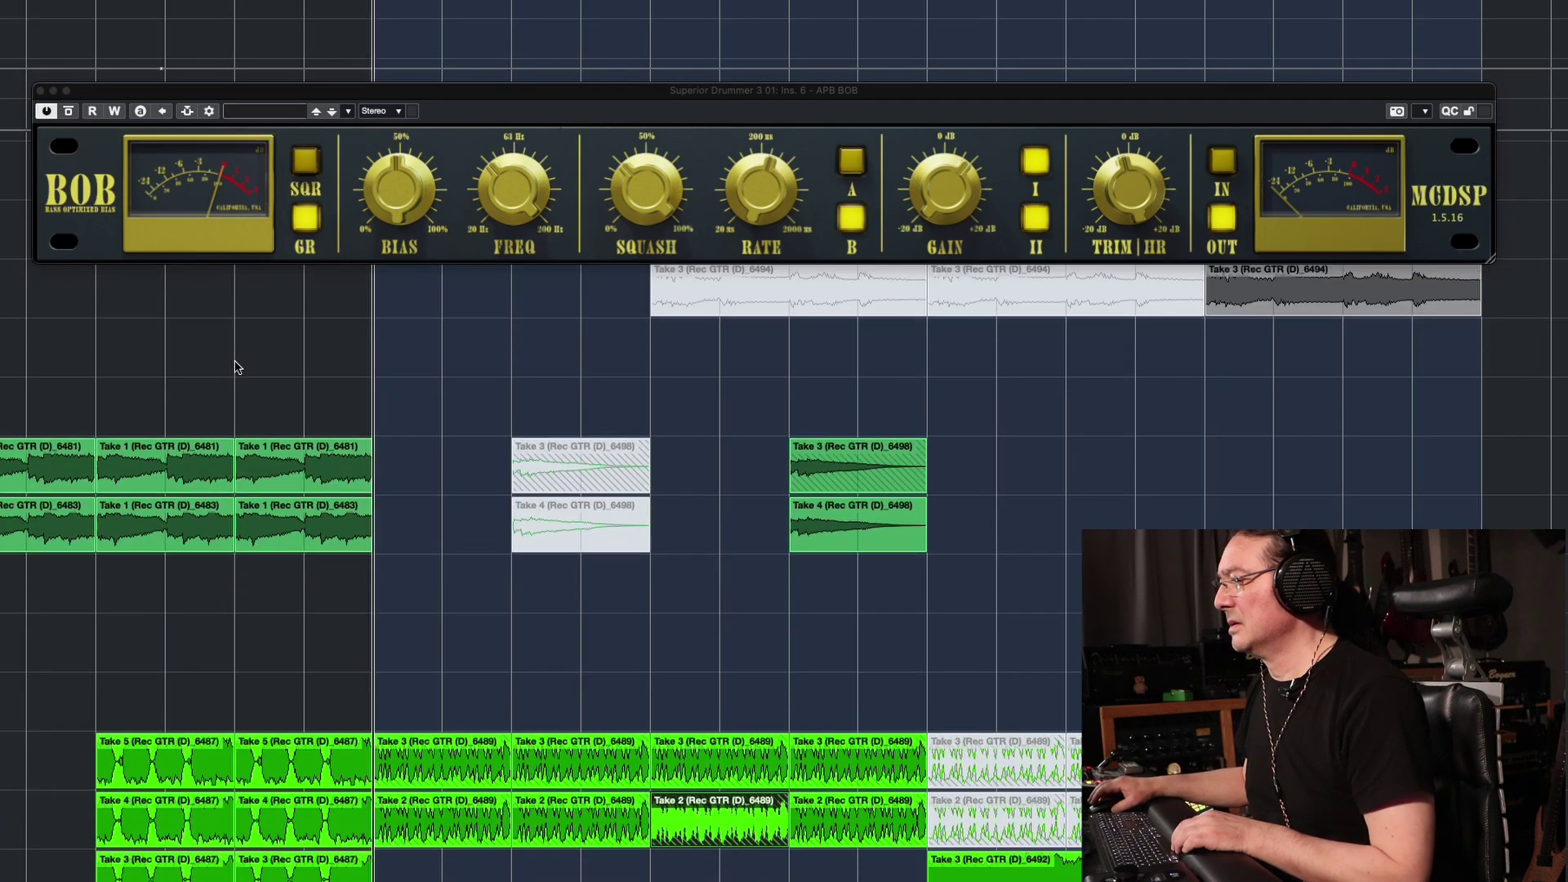
pyautogui.scroll(-4, 237, 367)
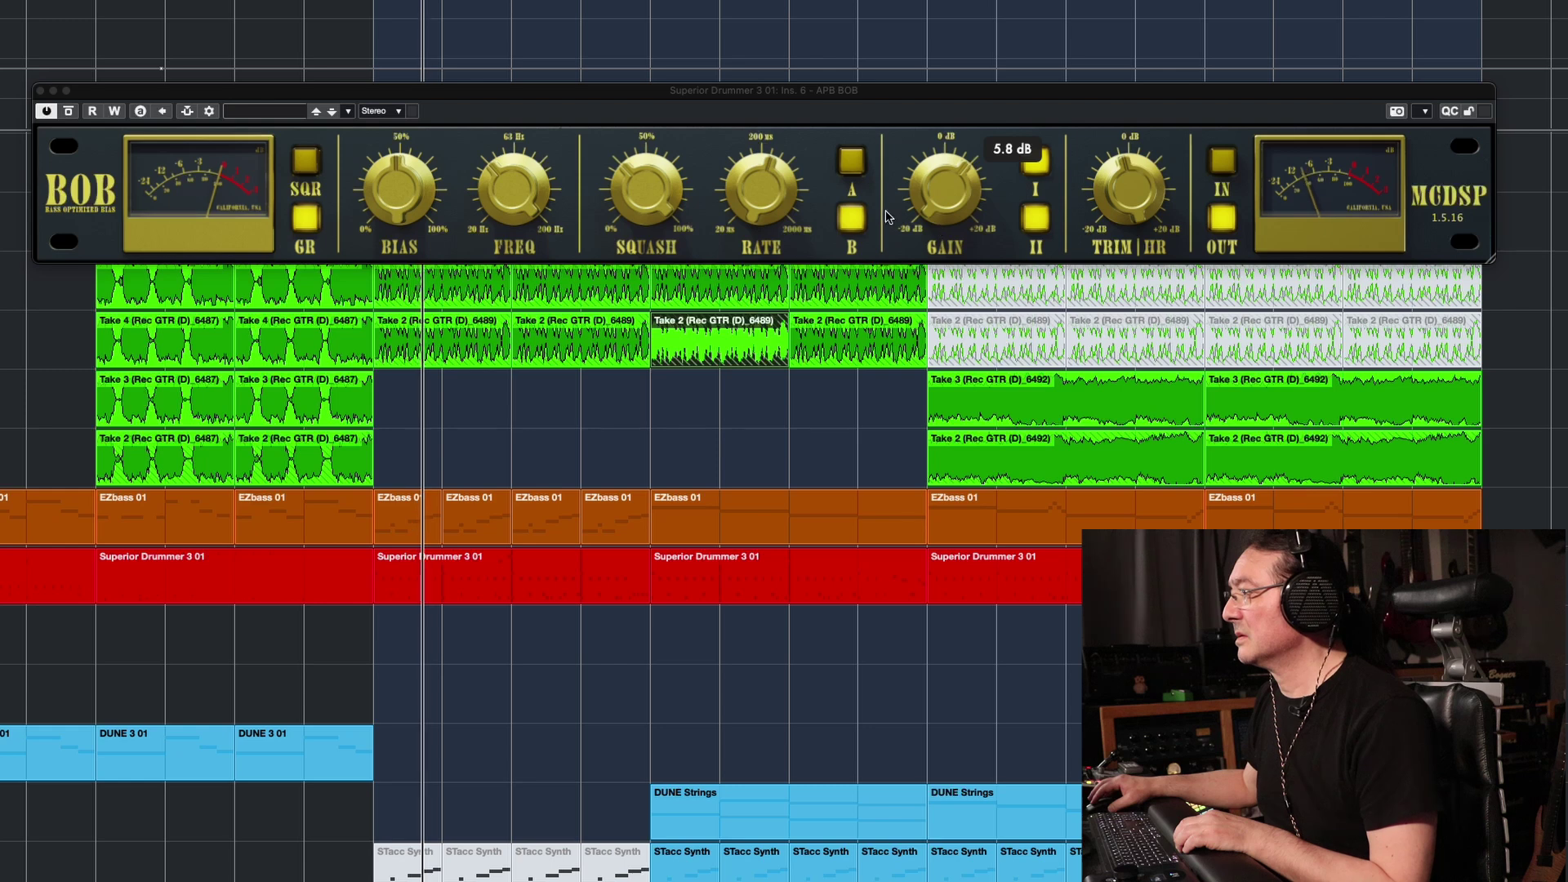
pyautogui.click(851, 162)
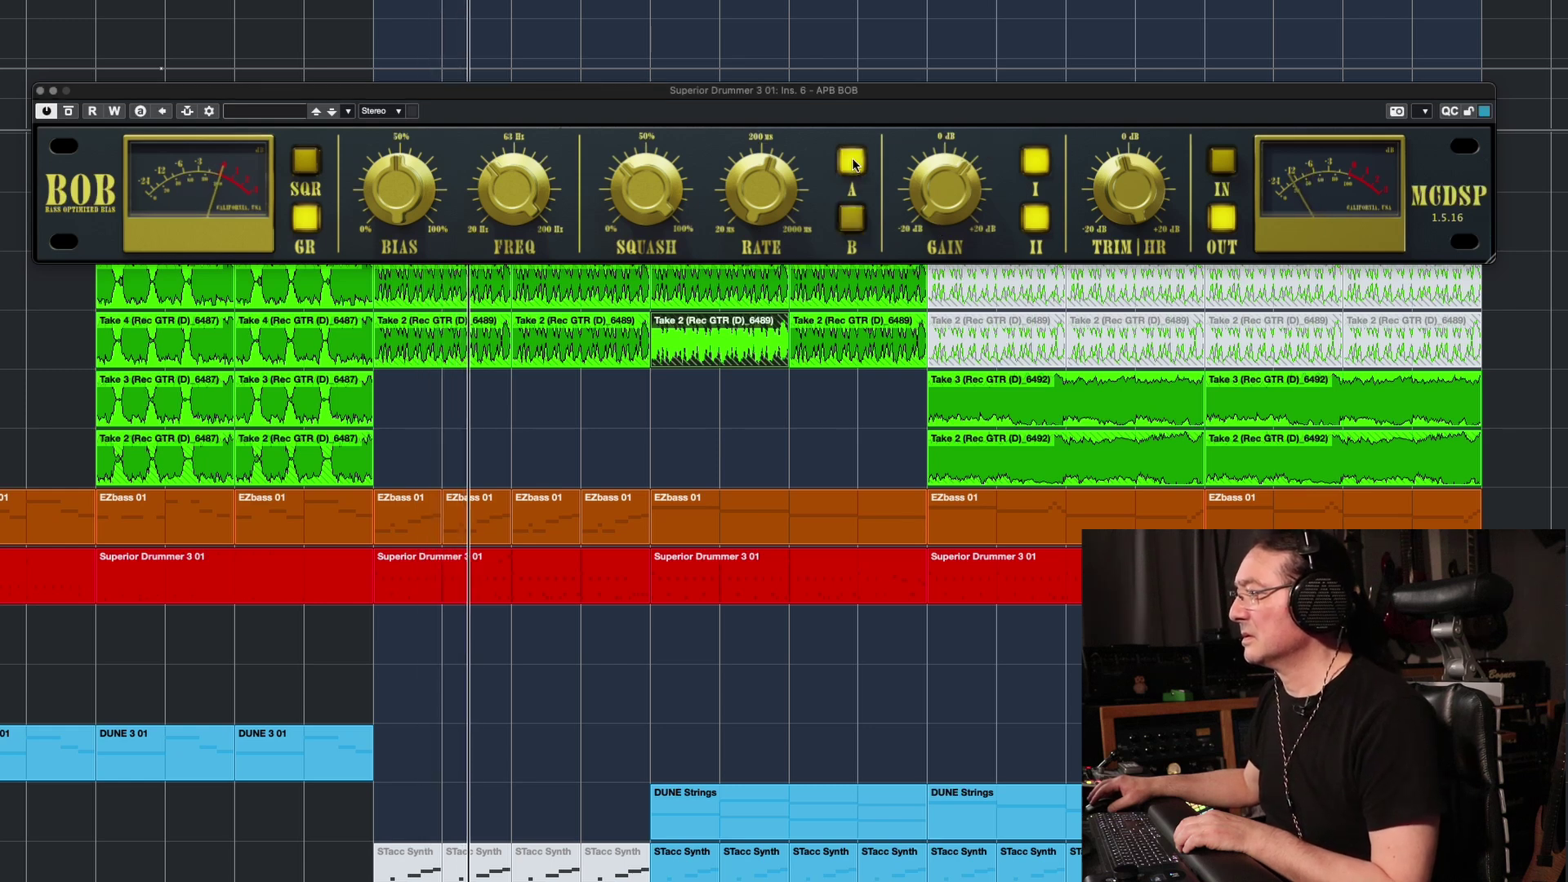
pyautogui.click(852, 219)
pyautogui.moveTo(391, 190); pyautogui.dragTo(376, 206)
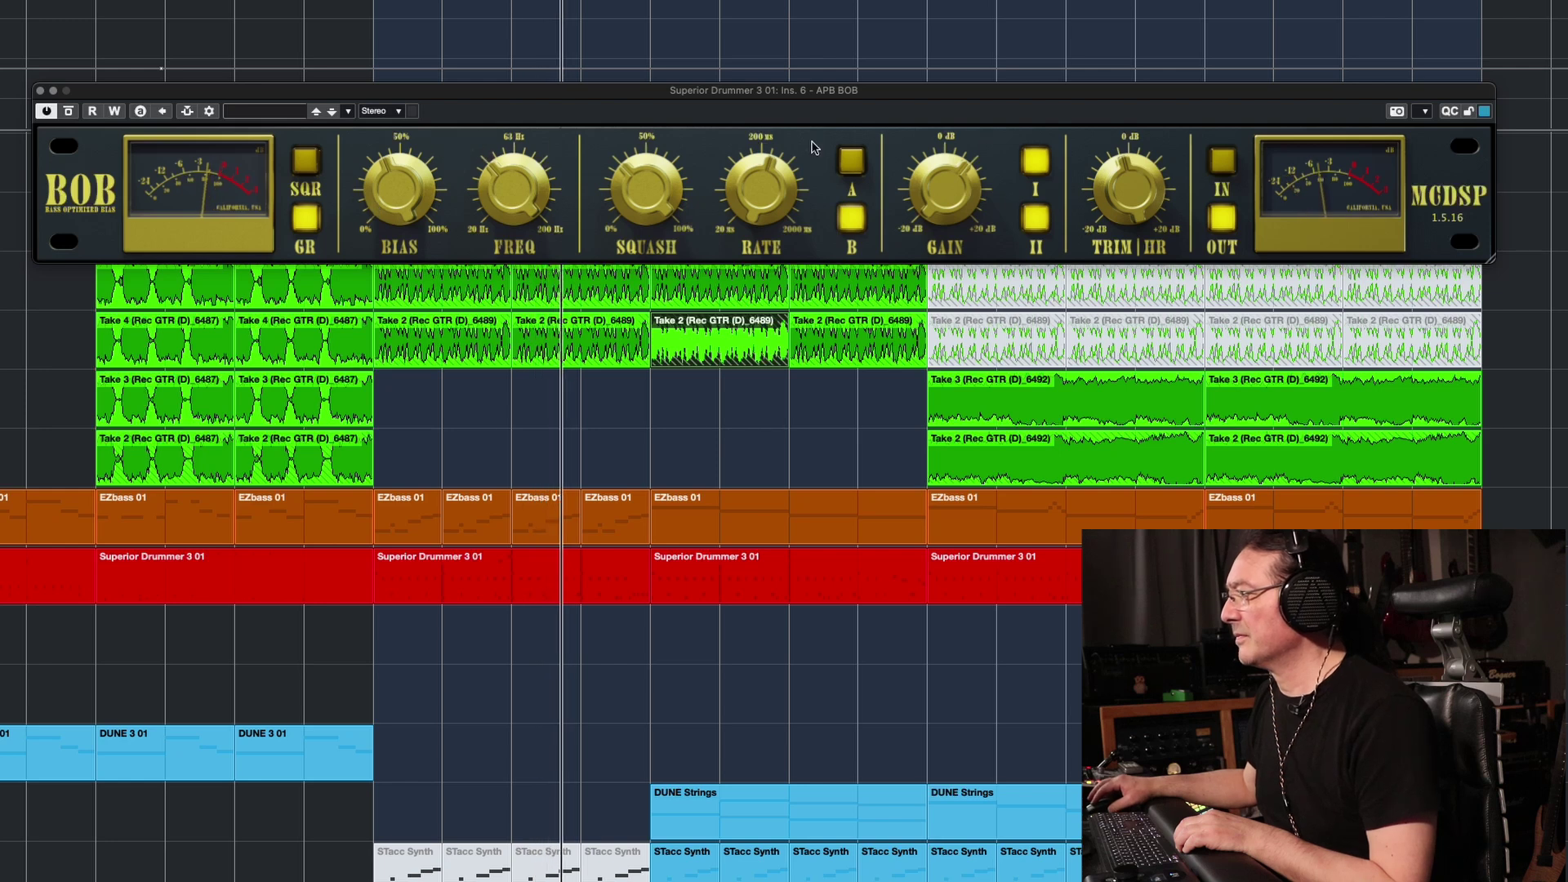
# - Audition mode A with only gain II lit, and return to mode B with gain I enabled too
pyautogui.click(847, 162)
pyautogui.click(1037, 221)
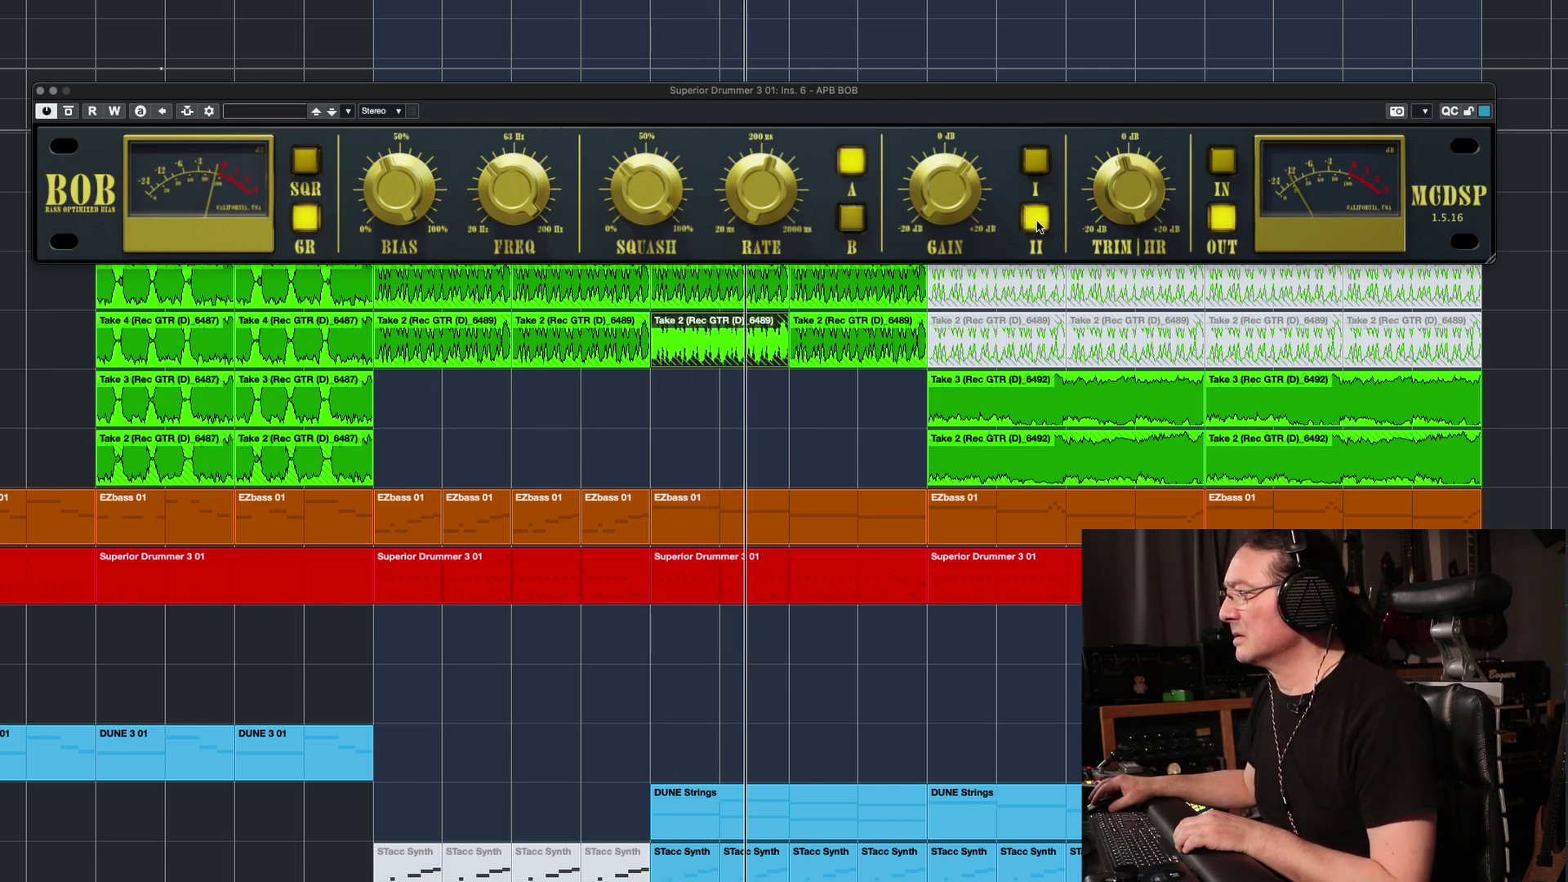
pyautogui.click(851, 219)
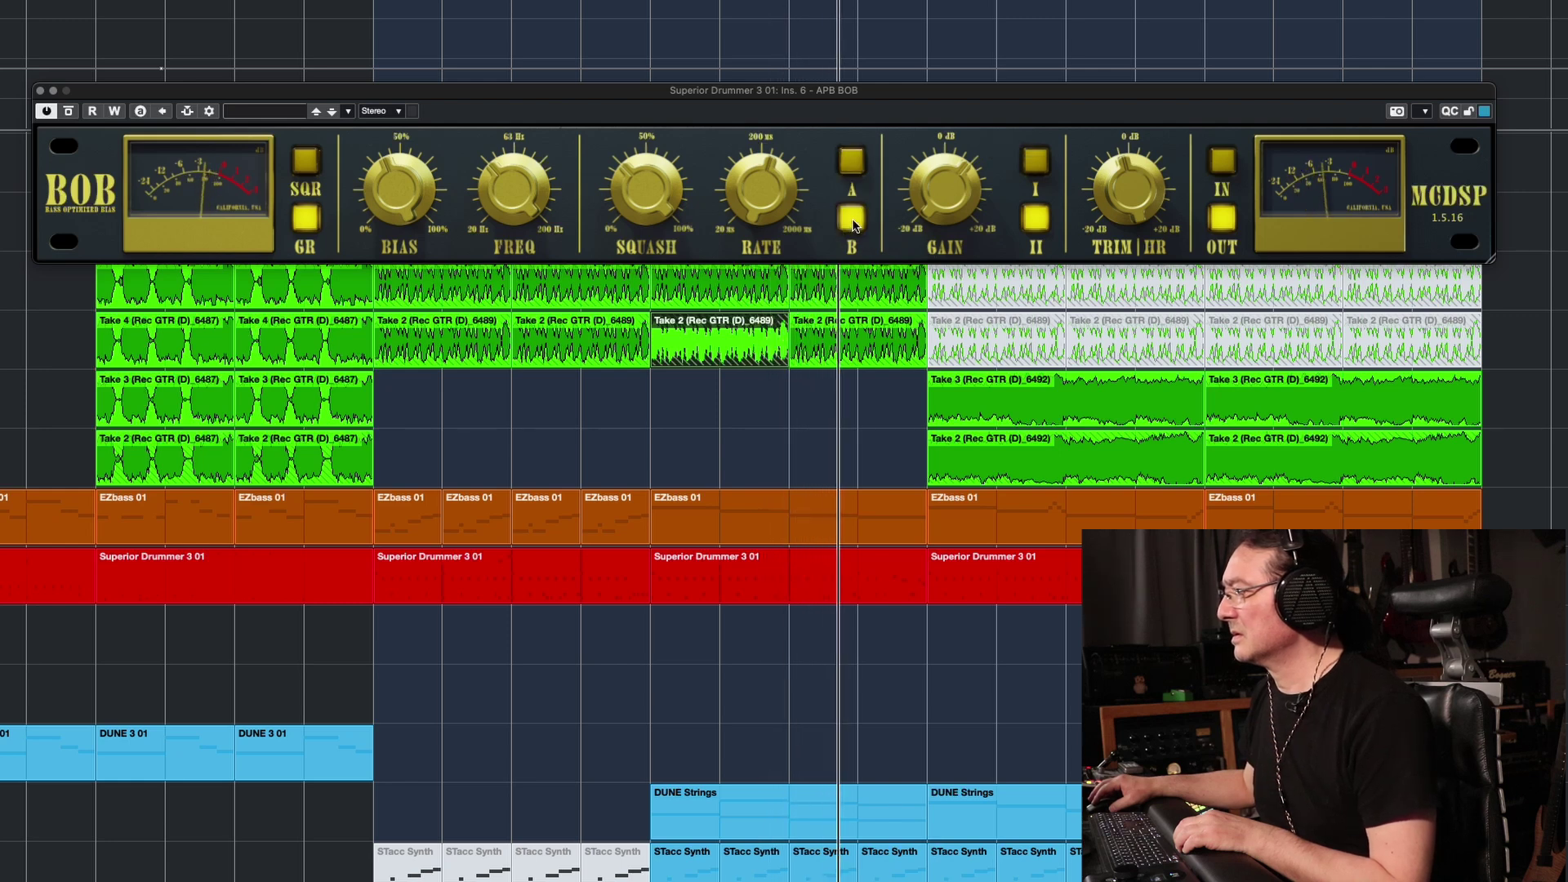
pyautogui.click(1046, 163)
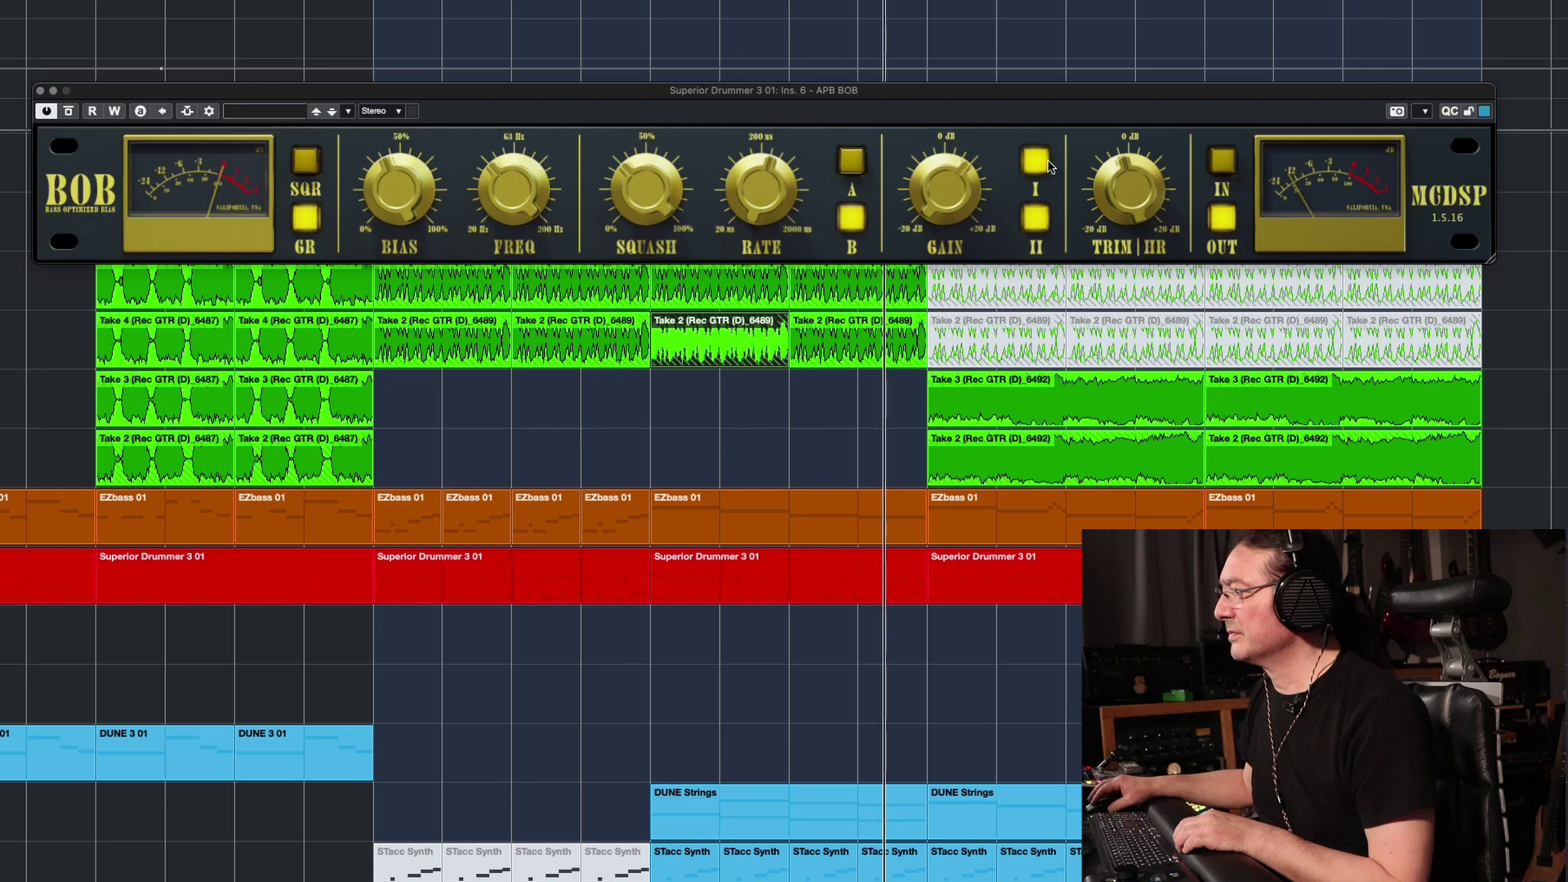
# - Raise FREQ and lower BIAS slightly on the drums while comparing mode A against mode B
pyautogui.moveTo(372, 183)
pyautogui.moveTo(504, 178); pyautogui.dragTo(508, 148)
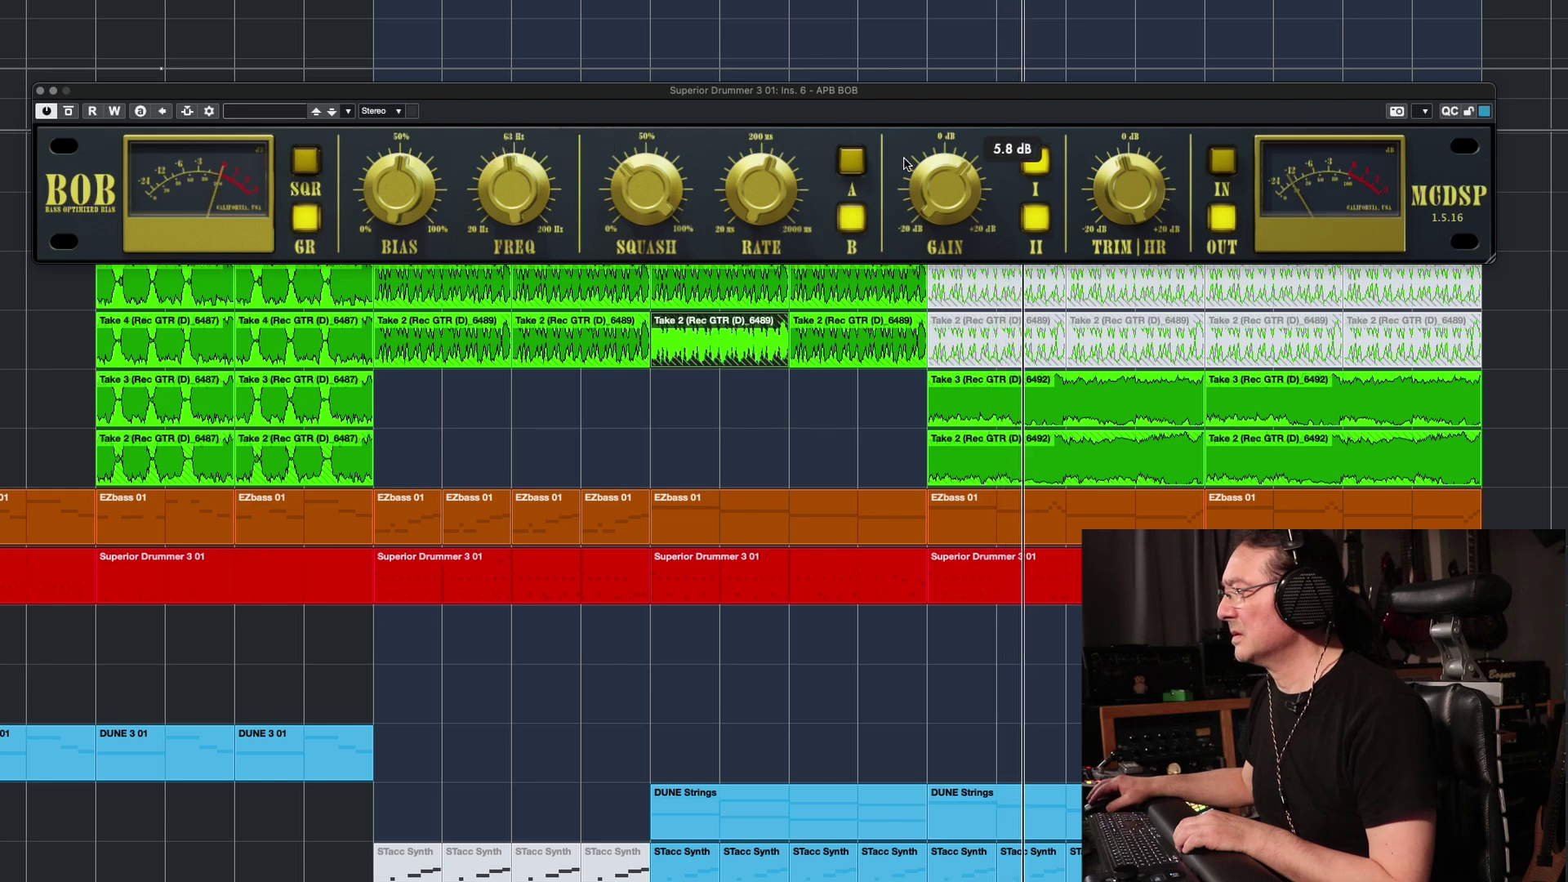
pyautogui.click(851, 160)
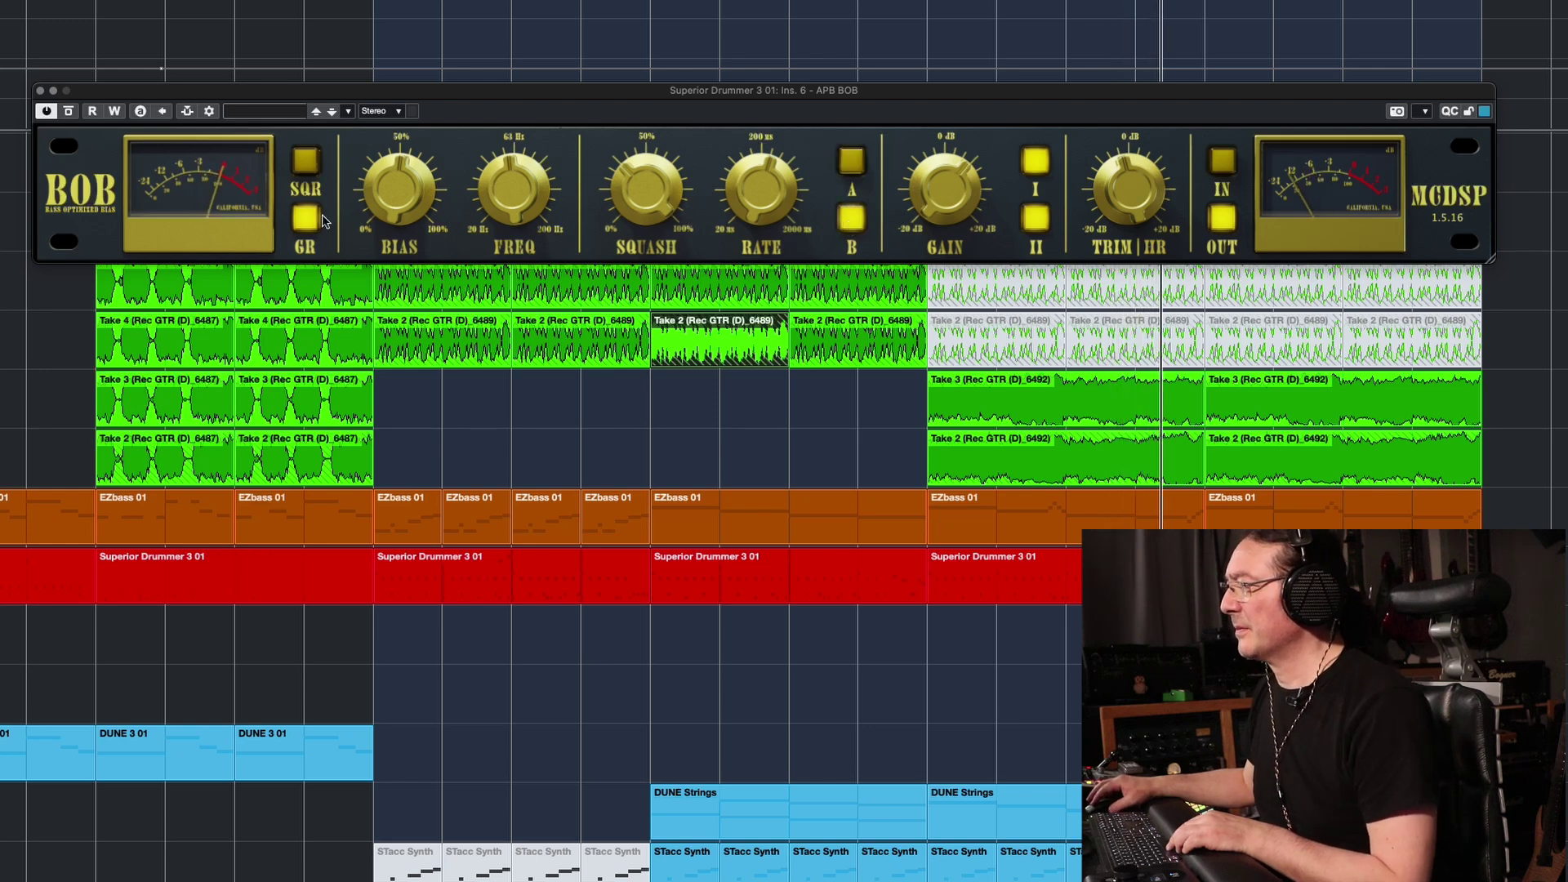
pyautogui.moveTo(380, 199); pyautogui.dragTo(379, 202)
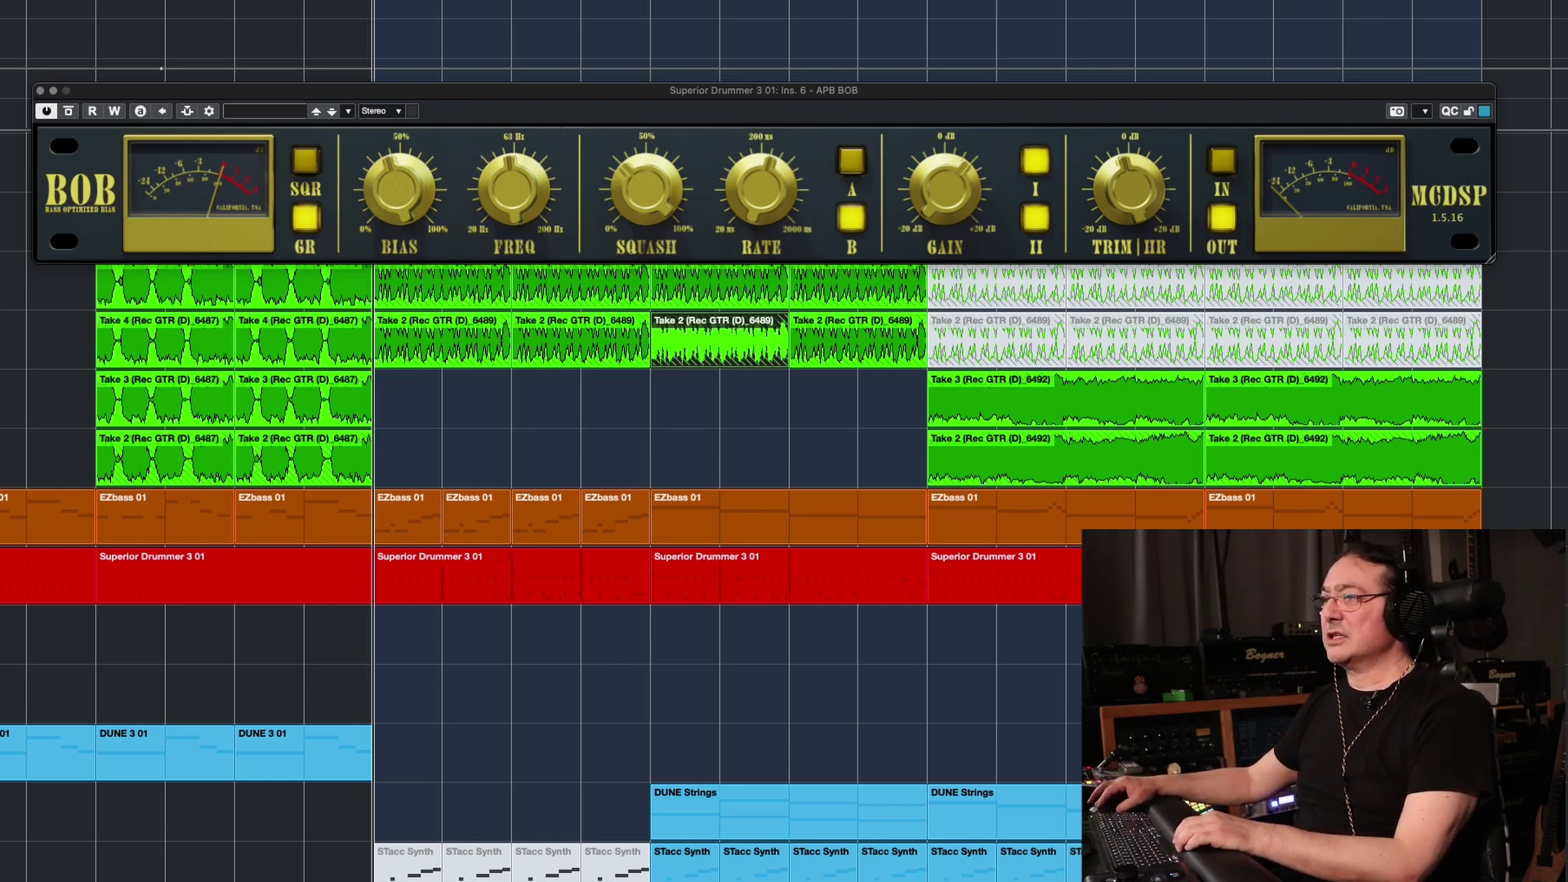
# - Compare modes A and B while the drums play, with BIAS lowered to about 41.1 %, and stop playback
pyautogui.press('space')
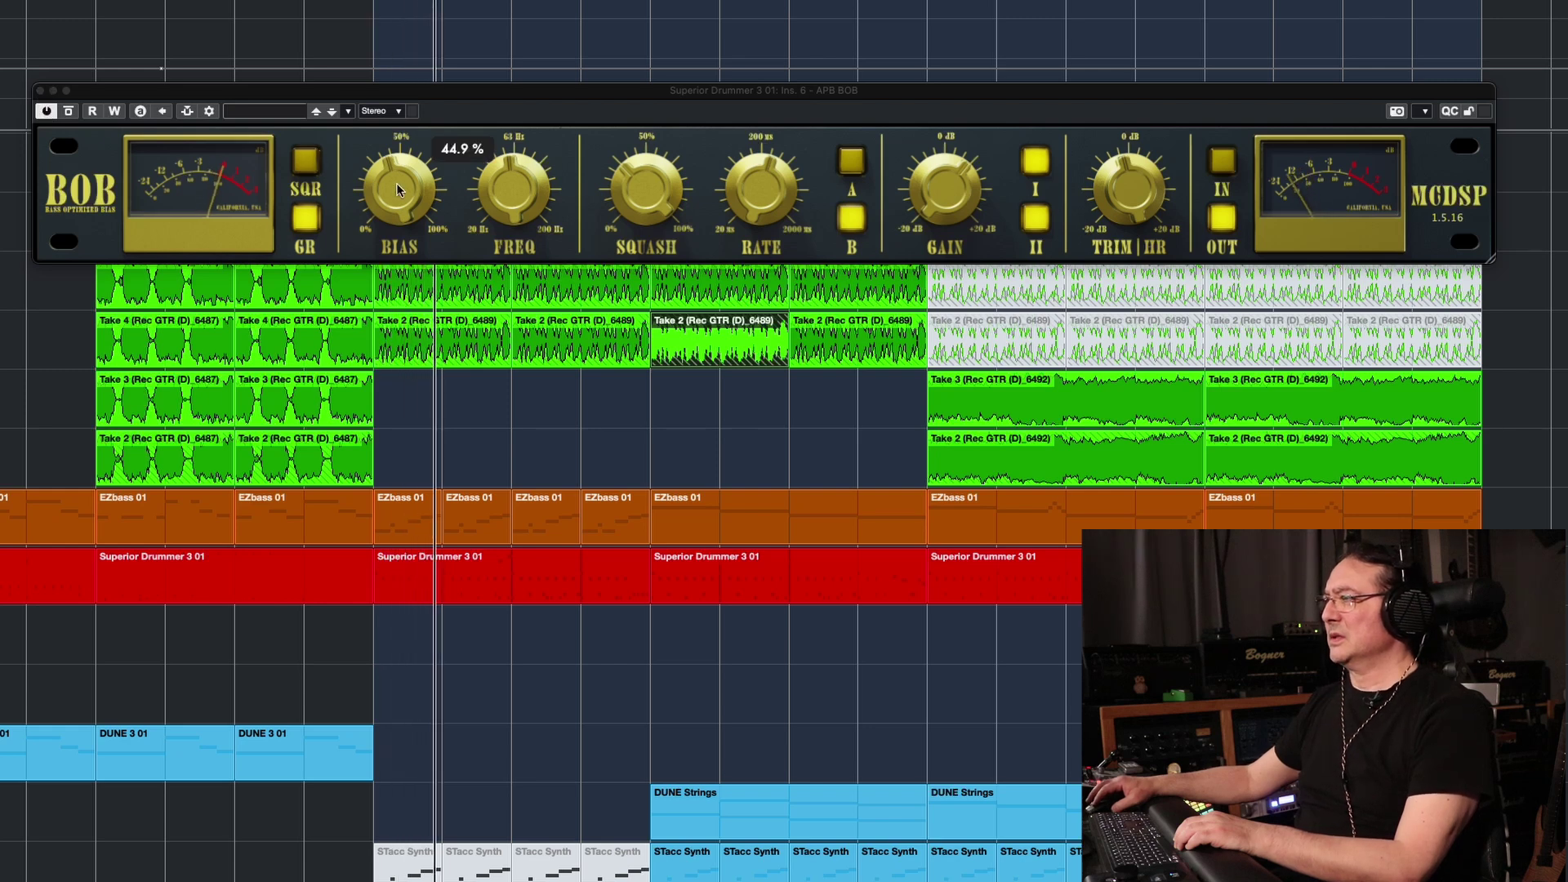
pyautogui.click(852, 163)
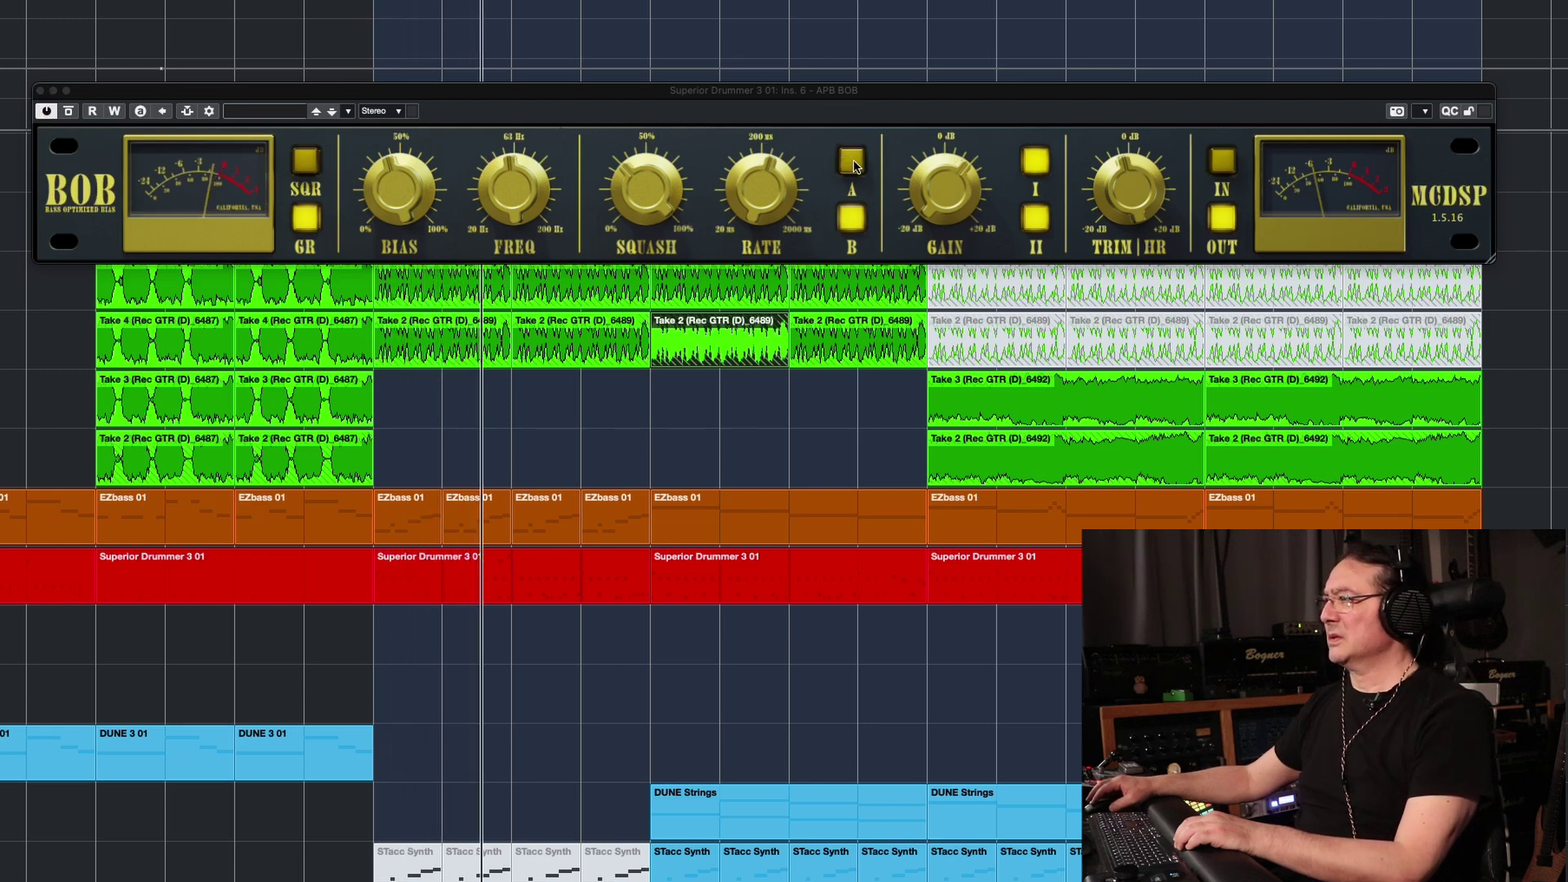
pyautogui.click(855, 222)
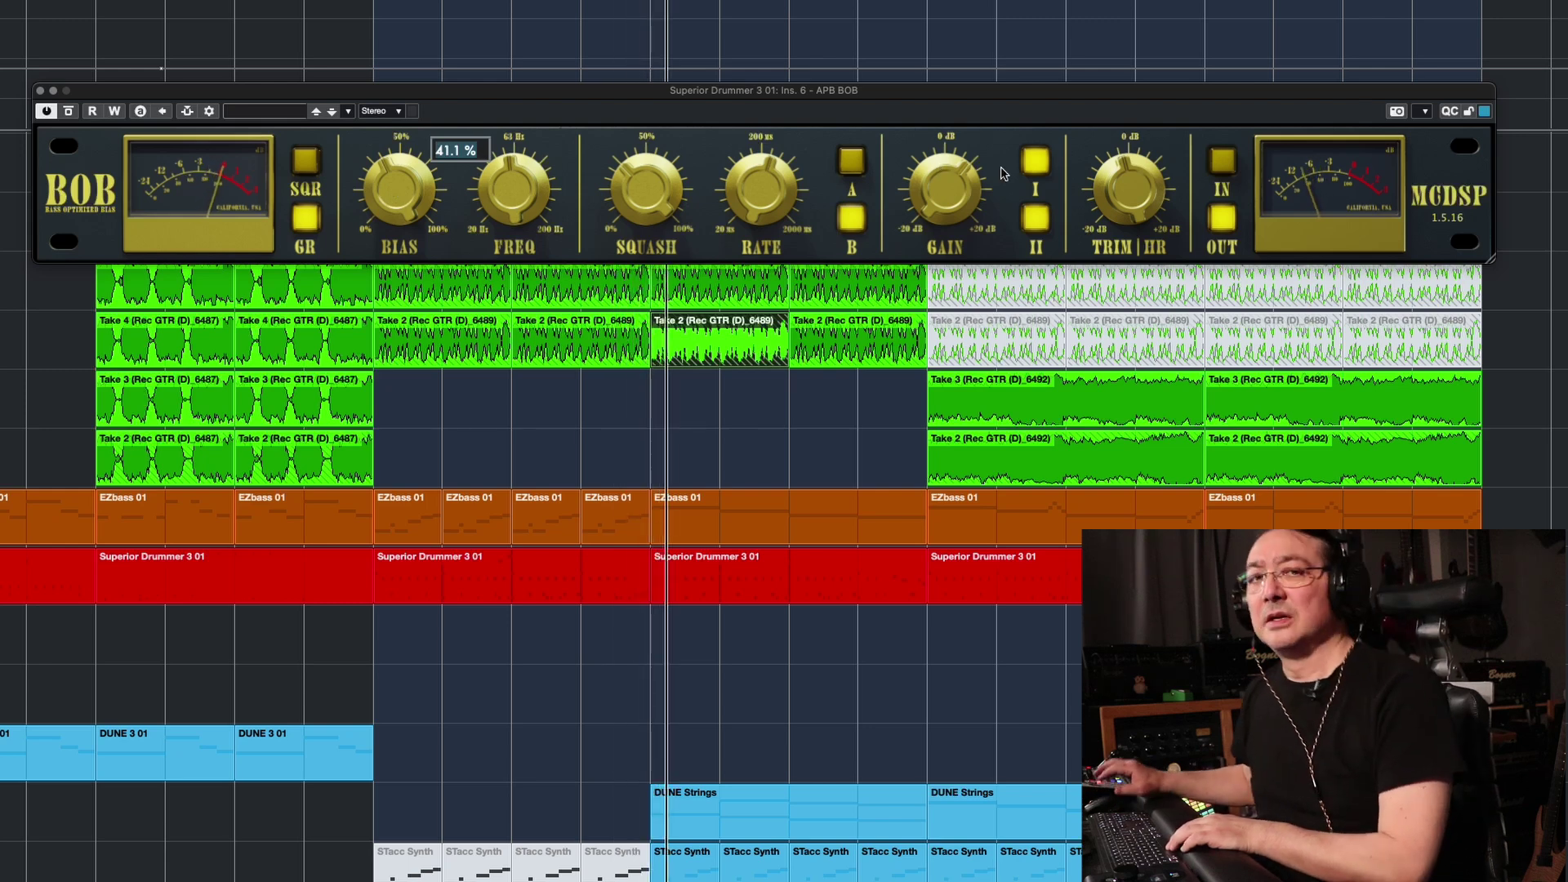
pyautogui.press('space')
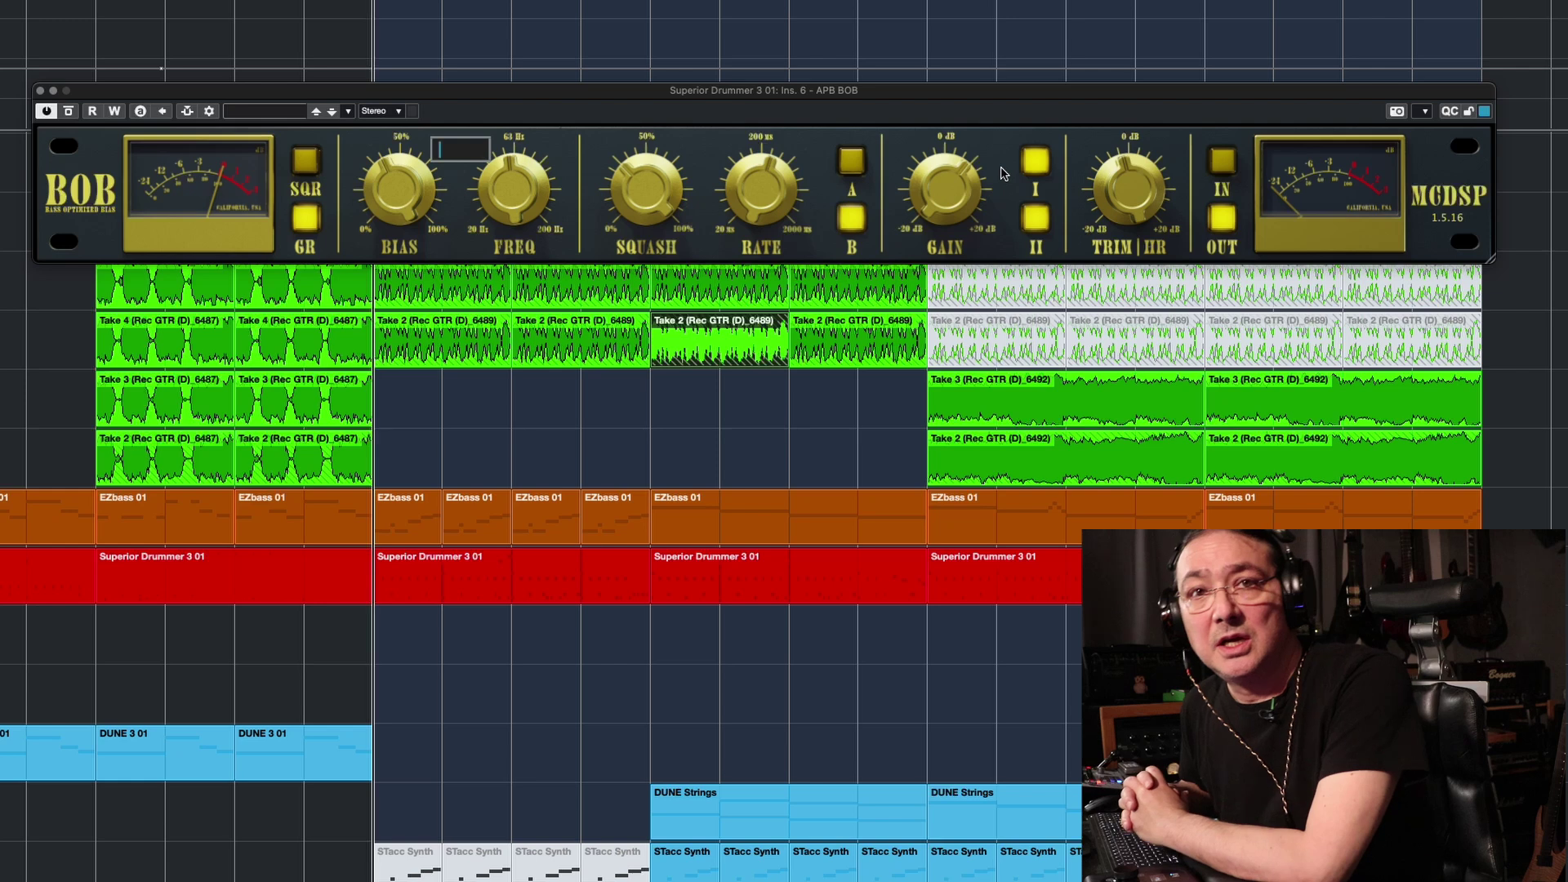
# - Close the Superior Drummer BOB window and audition the project by stopping and restarting playback
pyautogui.click(40, 90)
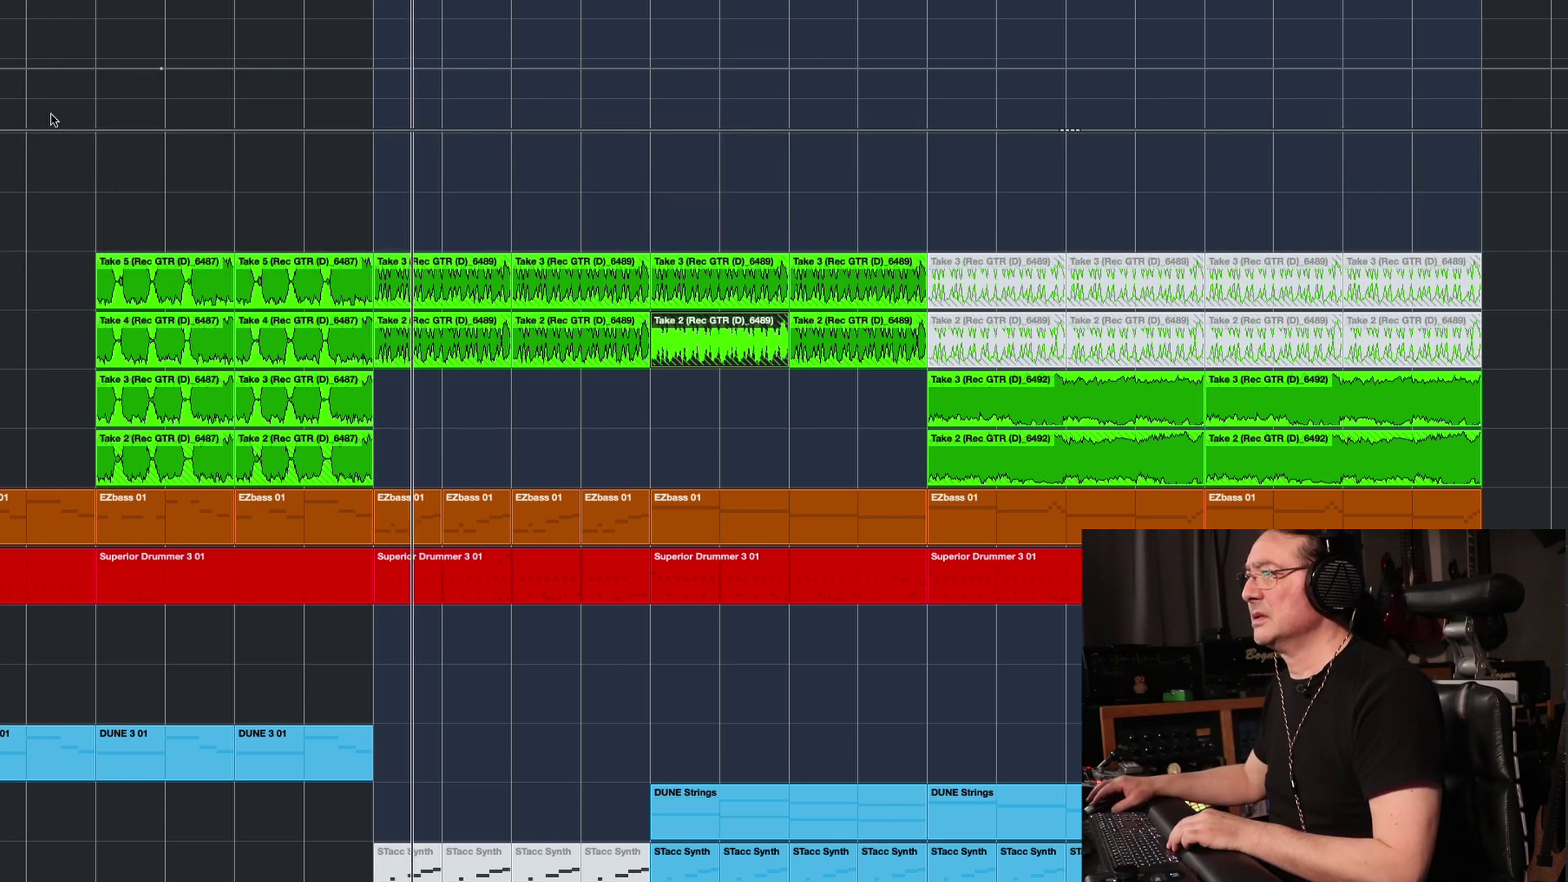
pyautogui.press('space')
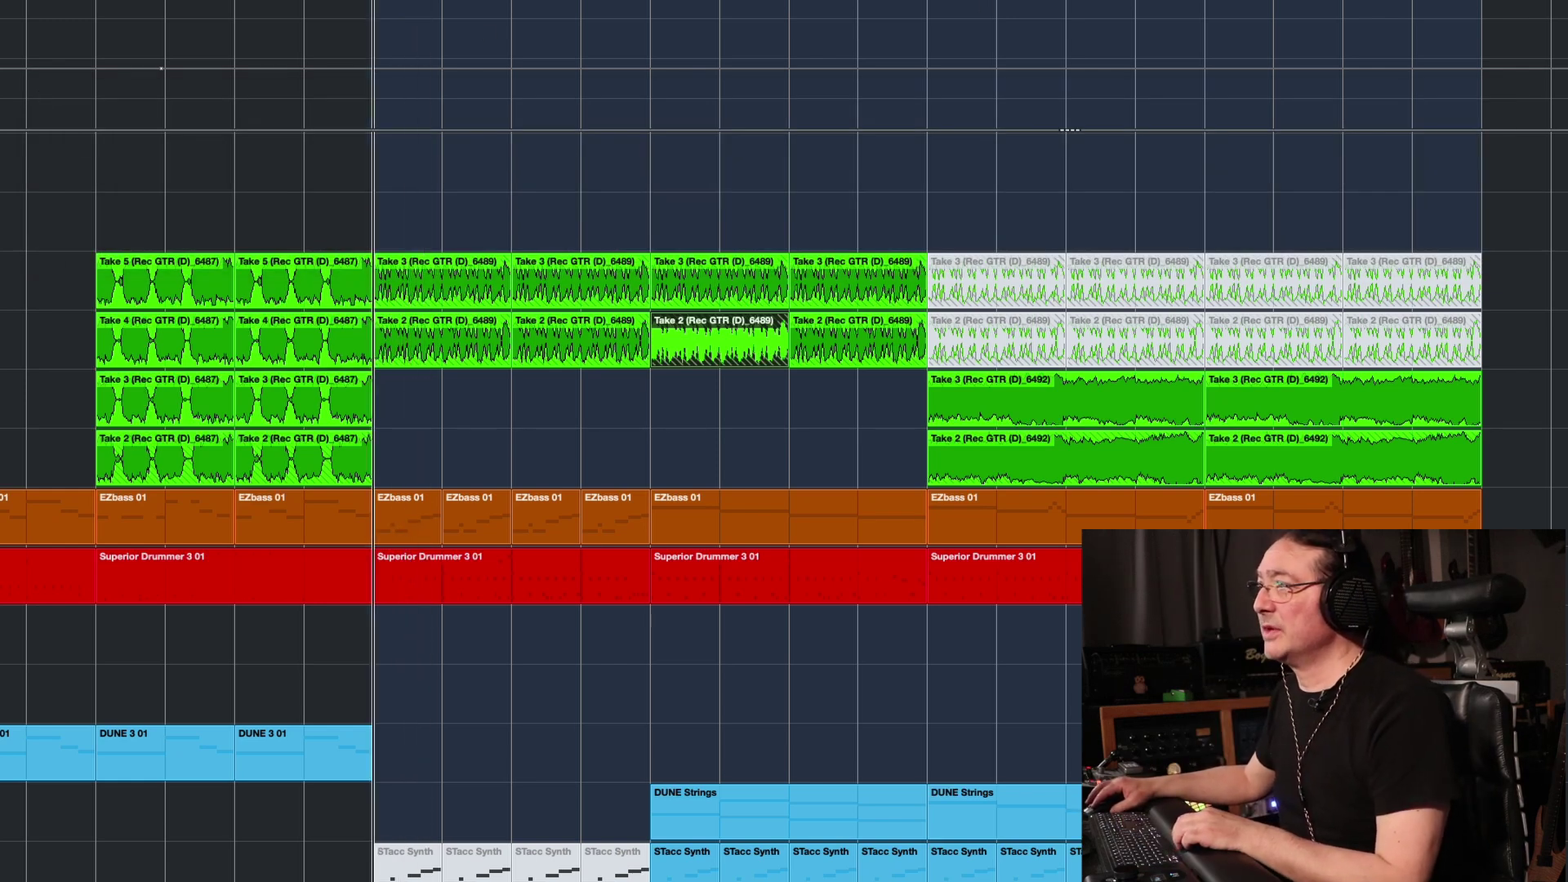
pyautogui.press('space')
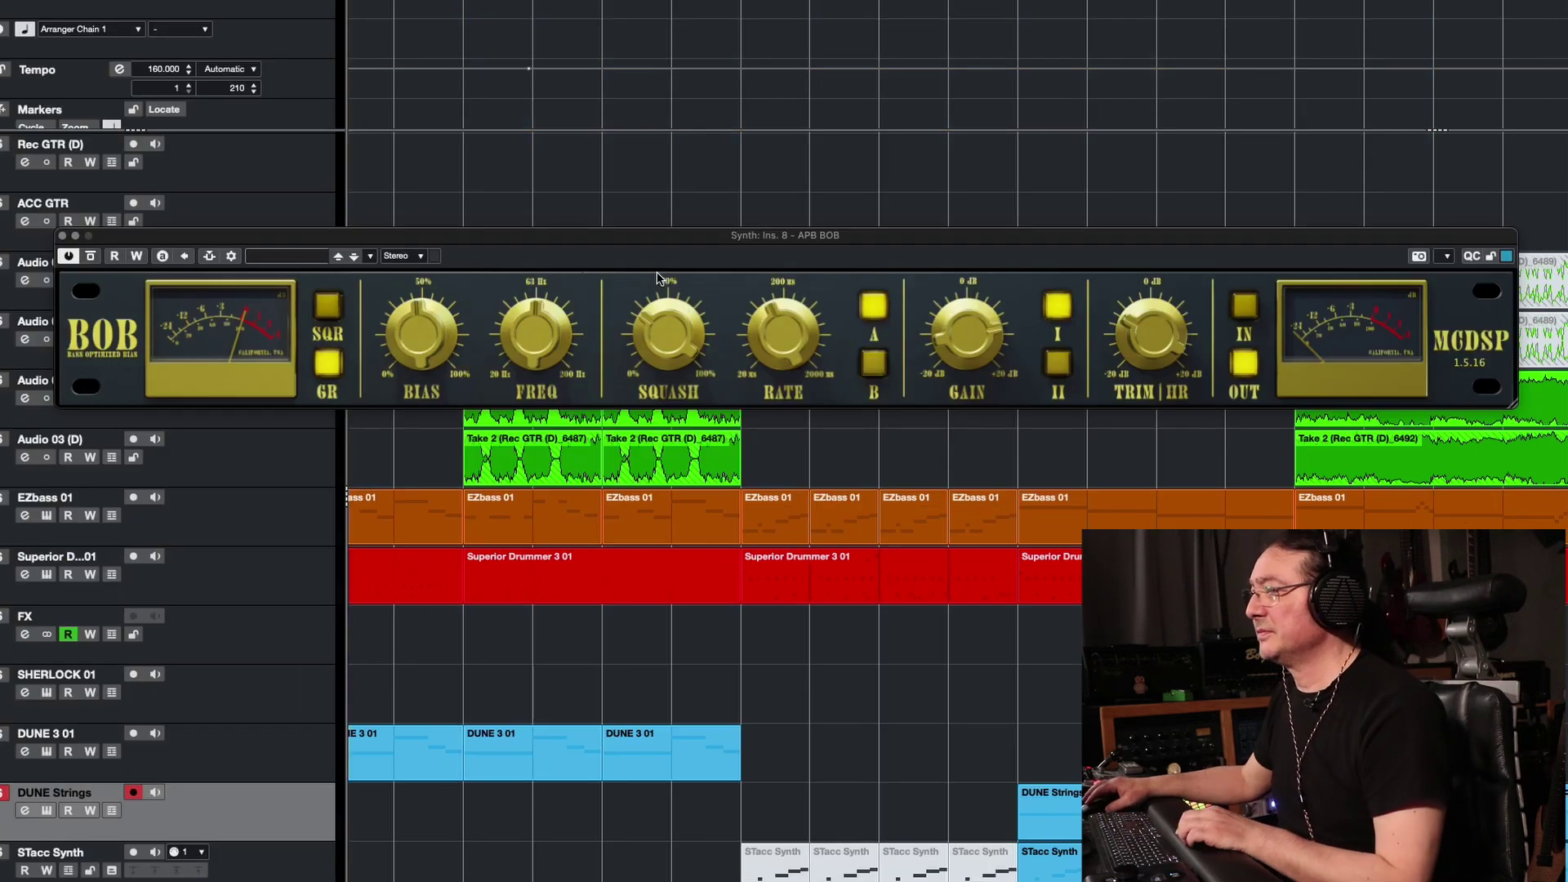
# - Compare the synth channel with its BOB insert bypassed and active, and compare gain I with both gain modes enabled
pyautogui.moveTo(432, 310)
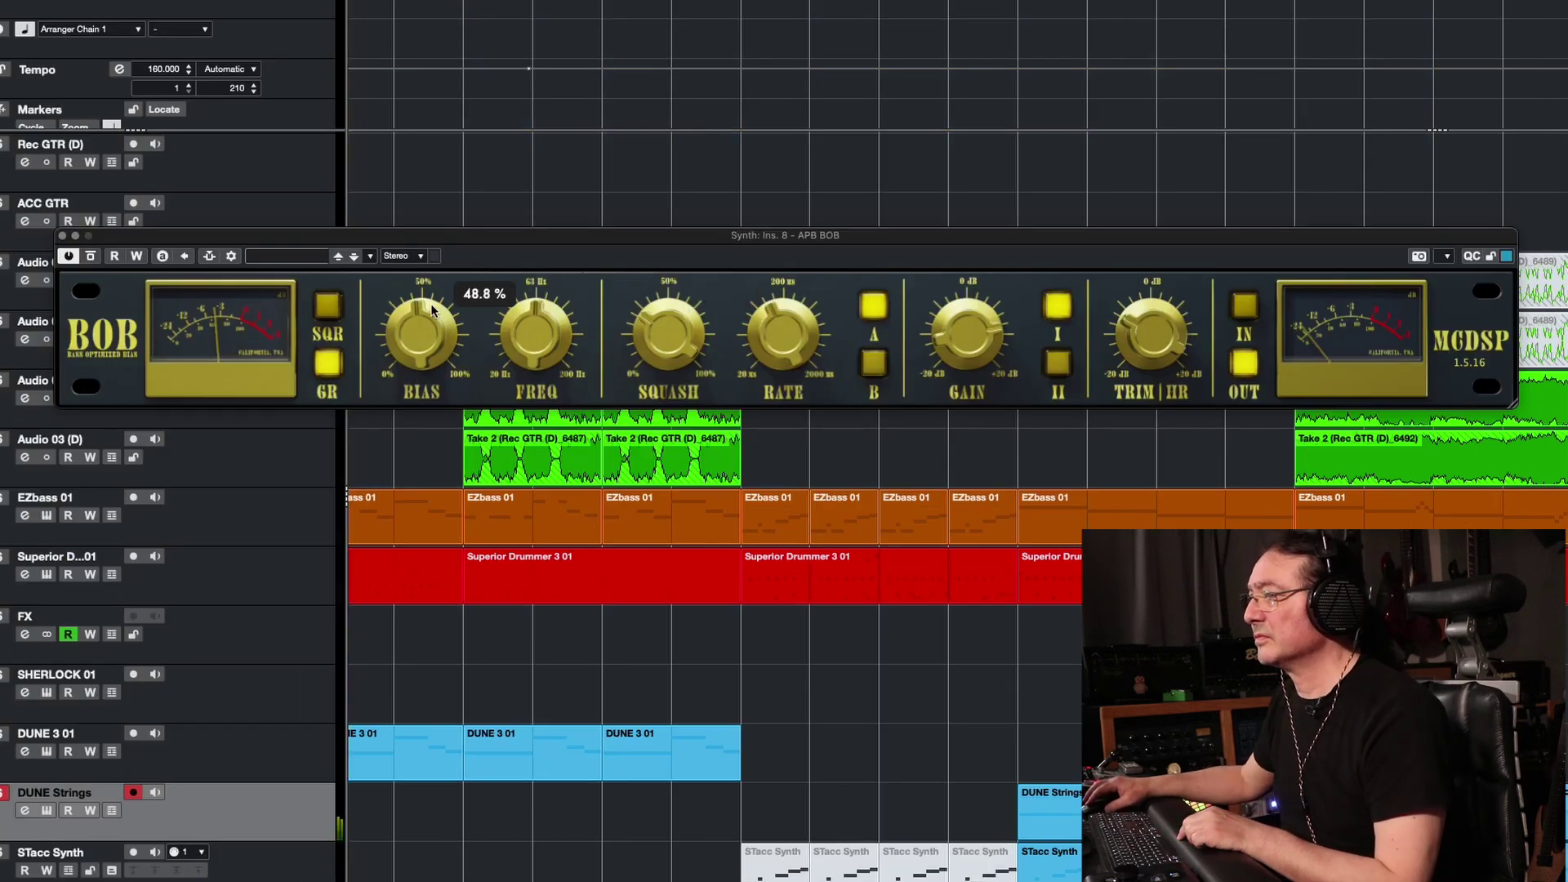
pyautogui.click(91, 257)
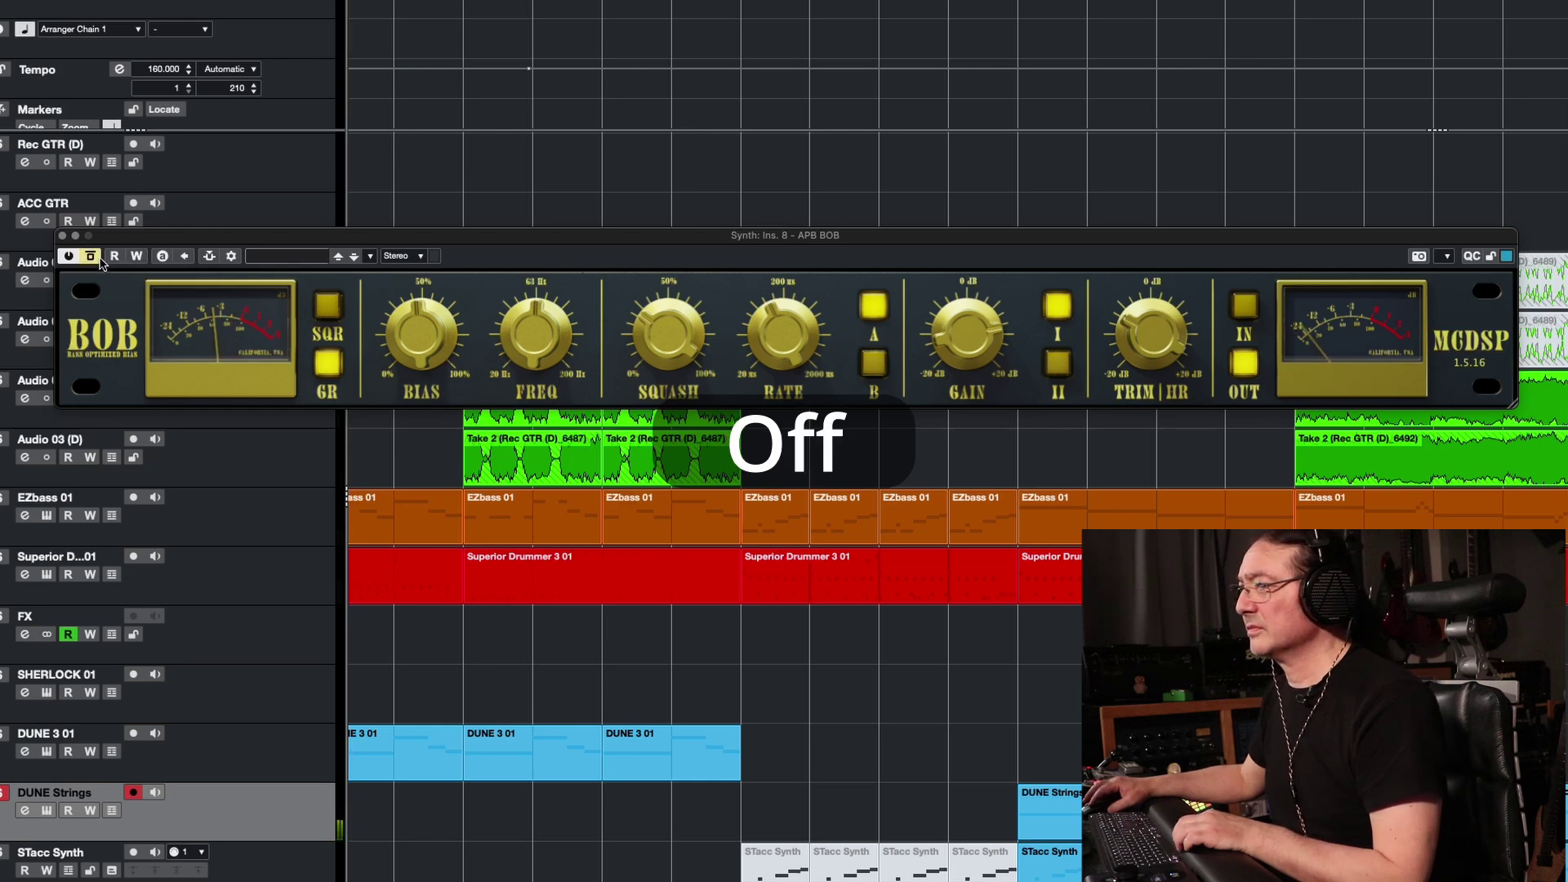
pyautogui.click(93, 257)
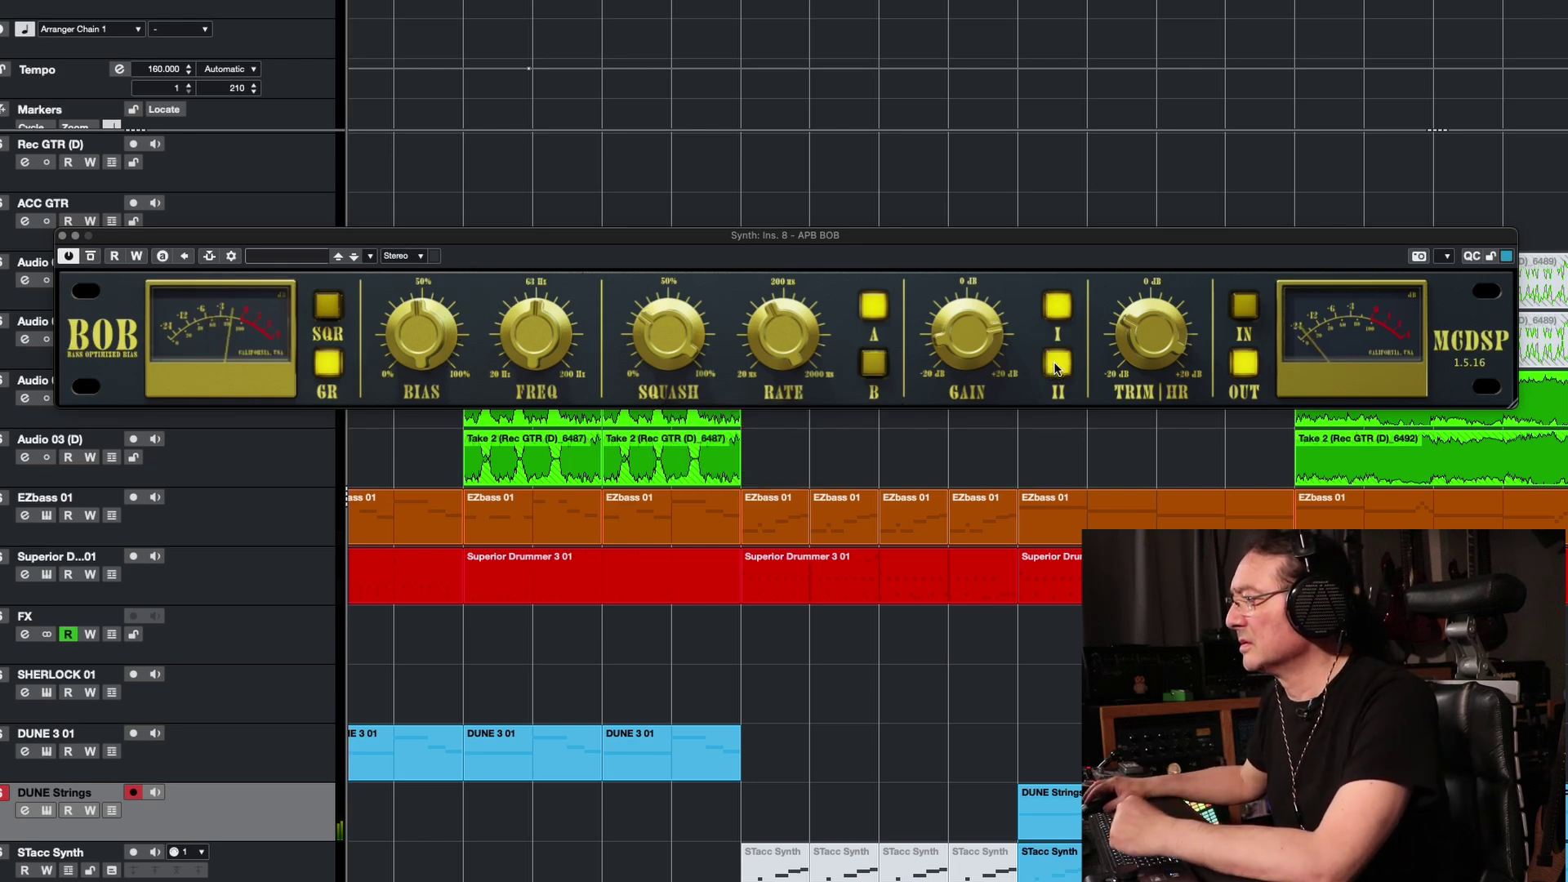
pyautogui.click(1066, 301)
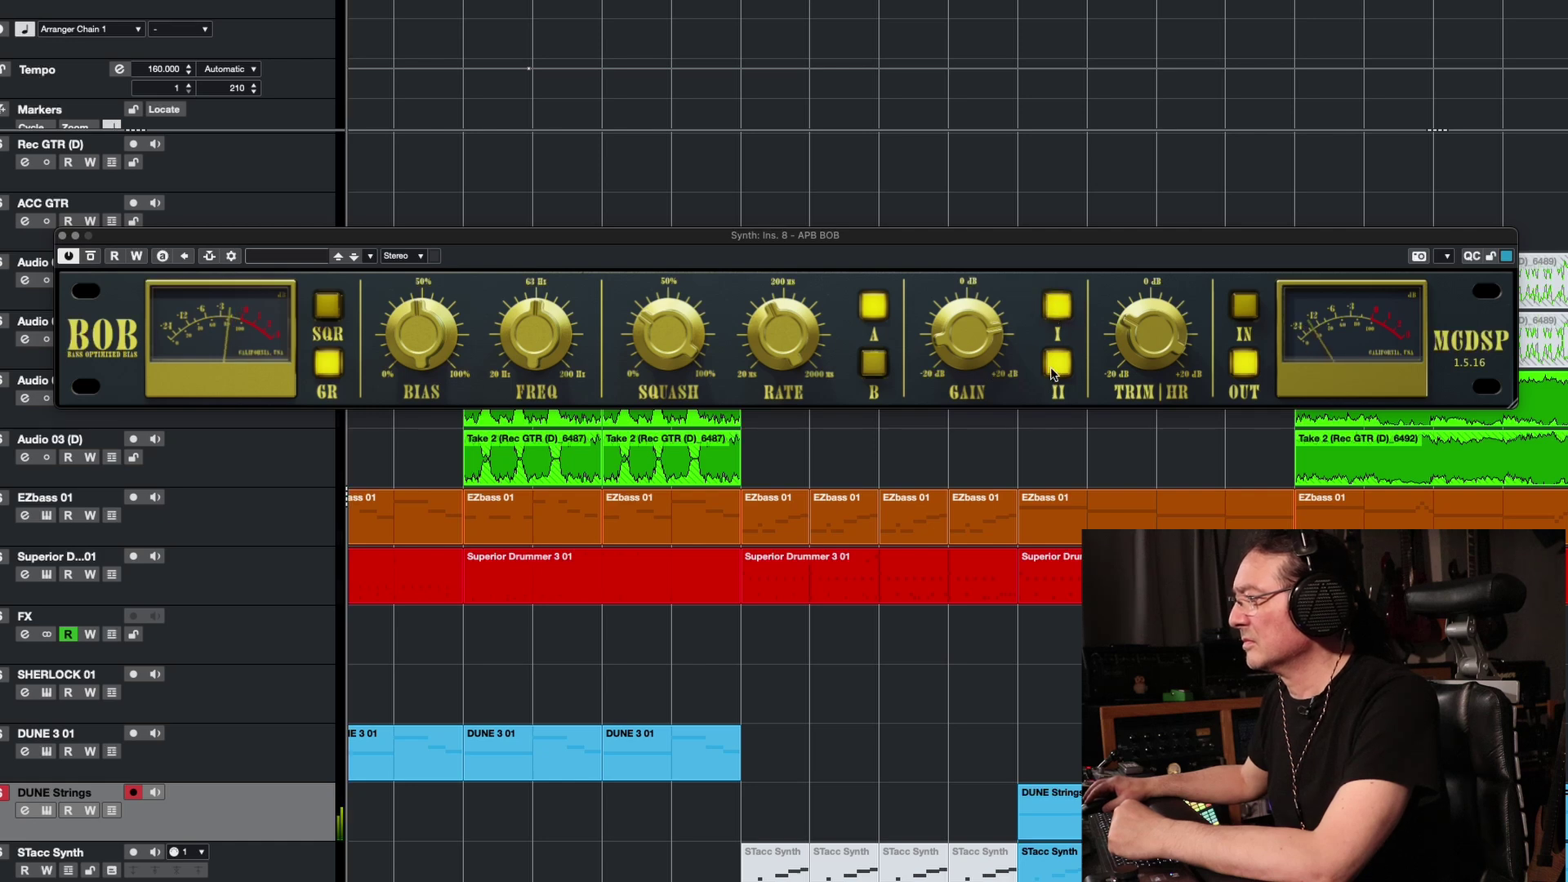
# - Switch the synth's BOB to mode B, raise FREQ to about 69.6 Hz, and return to mode A
pyautogui.click(873, 363)
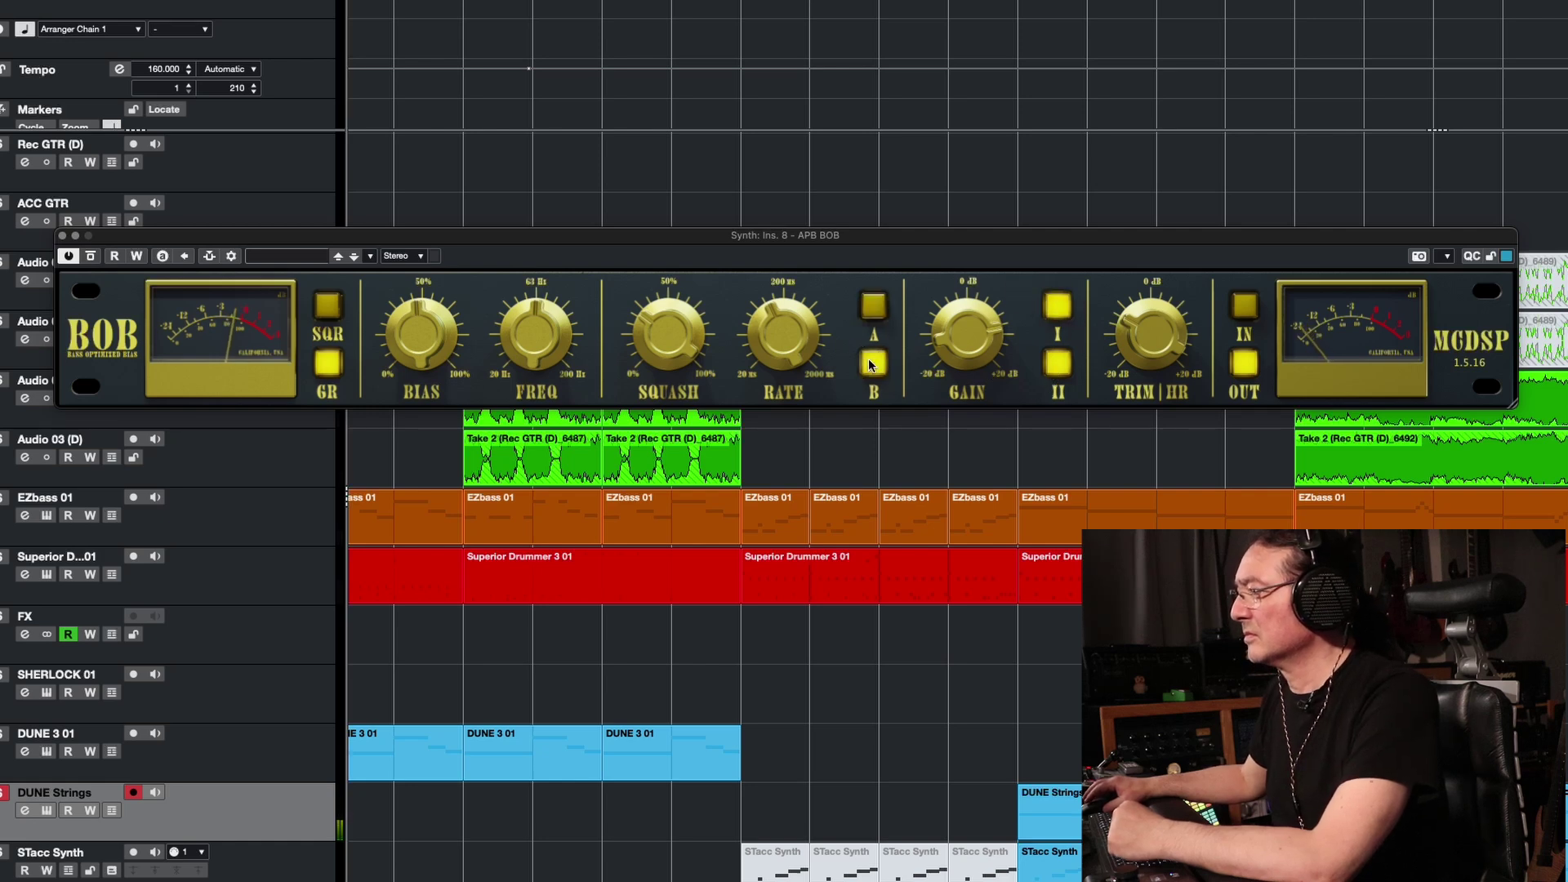
pyautogui.moveTo(524, 323)
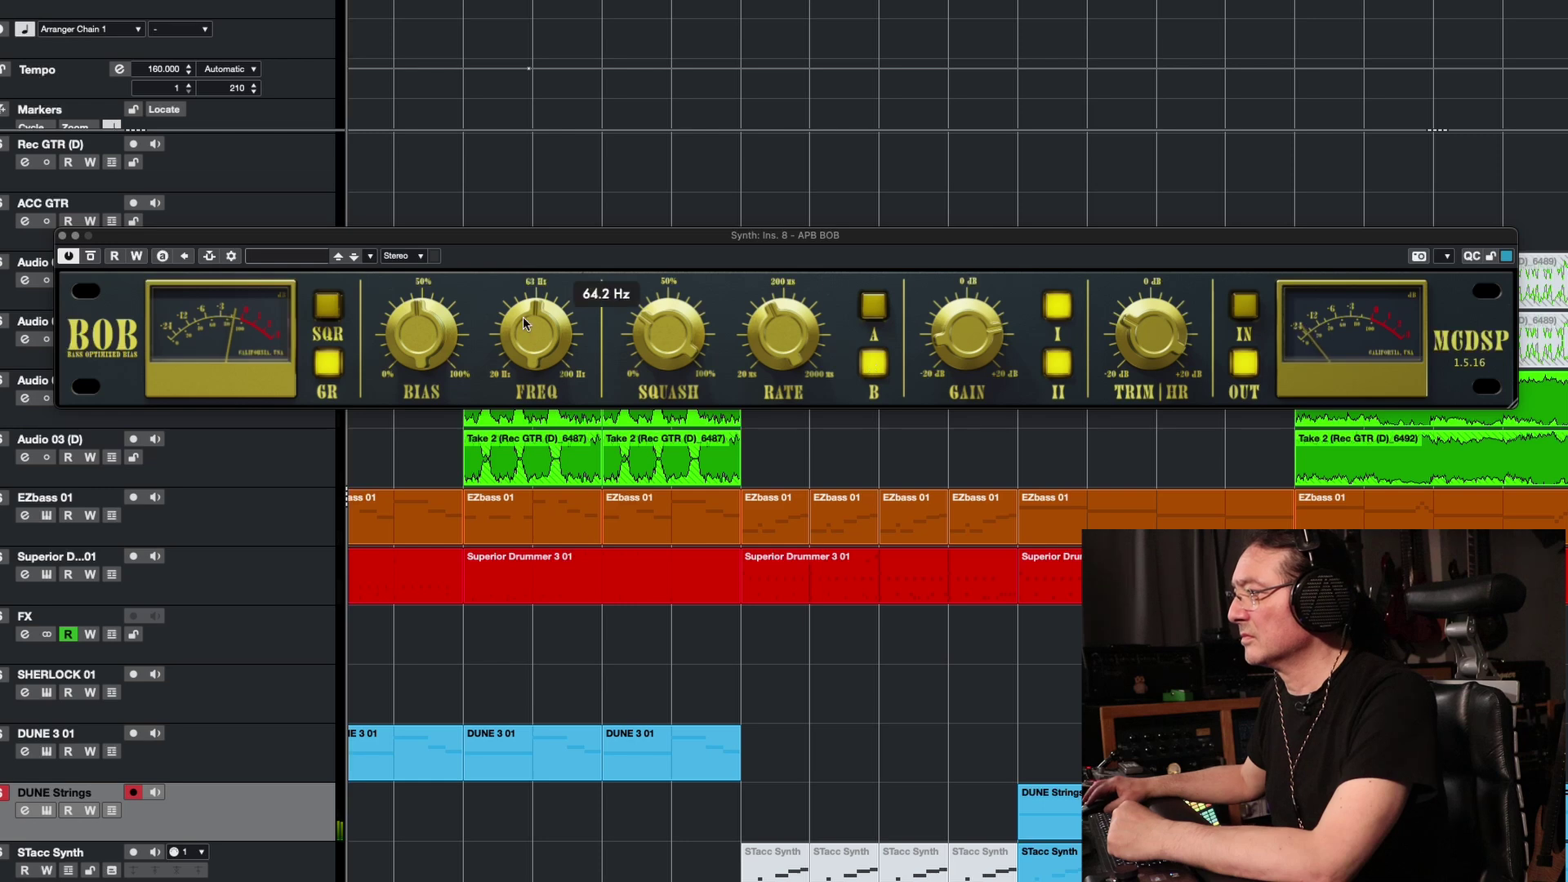
pyautogui.moveTo(524, 324)
pyautogui.mouseDown()
pyautogui.moveTo(527, 293)
pyautogui.moveTo(520, 309)
pyautogui.mouseUp()
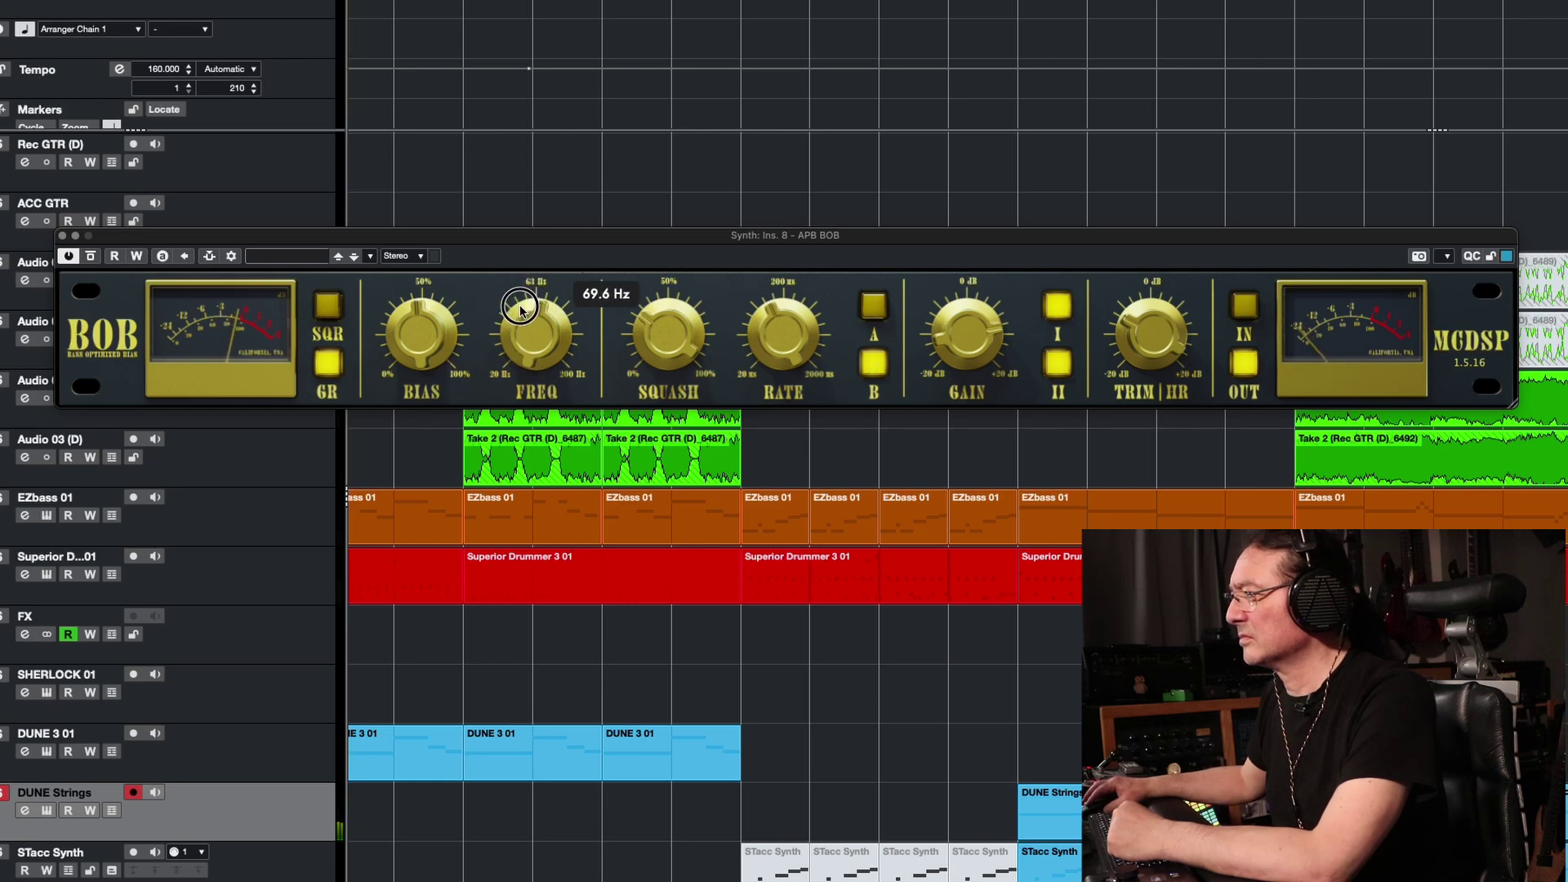
pyautogui.click(870, 315)
# - Raise BIAS slightly and fine-tune FREQ to about 69.5 Hz on the synth's BOB insert
pyautogui.moveTo(412, 327)
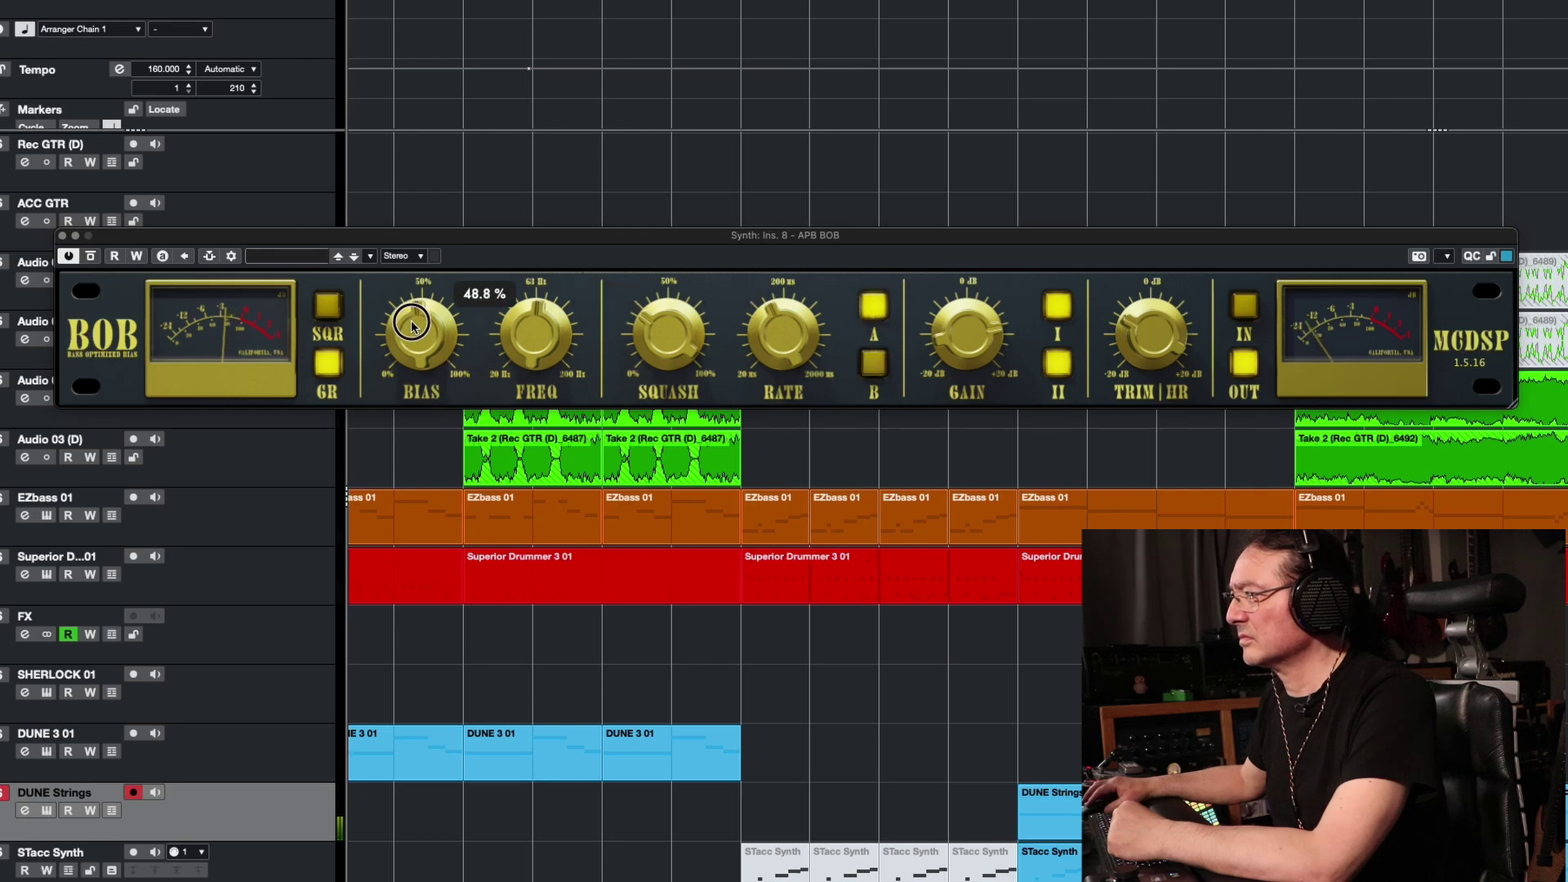
pyautogui.moveTo(416, 308); pyautogui.dragTo(416, 303)
pyautogui.moveTo(532, 307)
pyautogui.moveTo(537, 307); pyautogui.dragTo(533, 296)
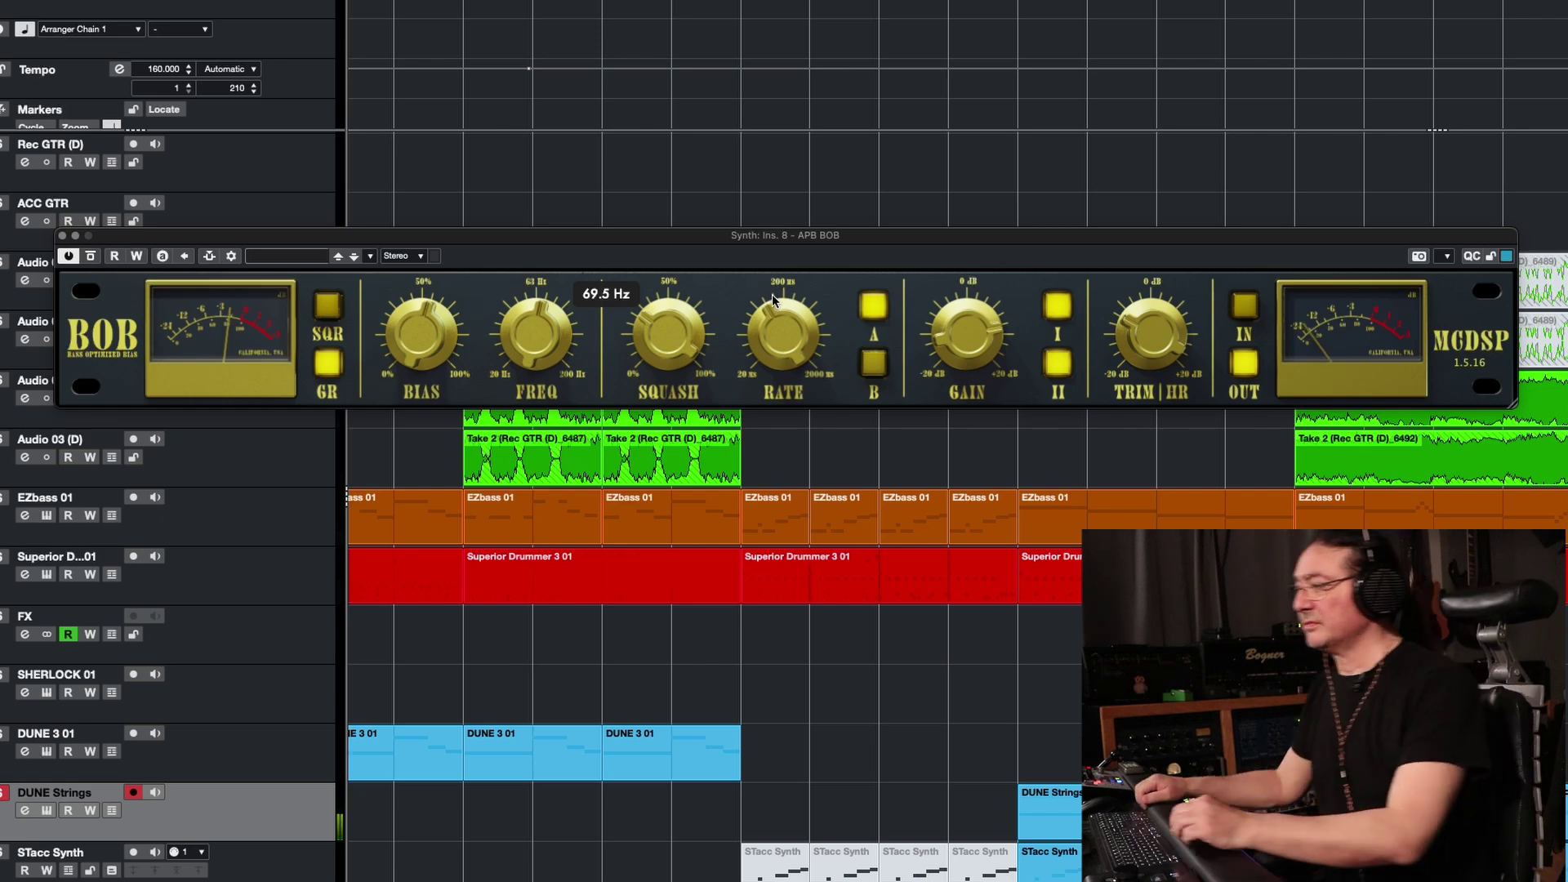
# - Raise the SQUASH amount above 30.1 % and compare the synth with the insert bypassed and active
pyautogui.click(666, 306)
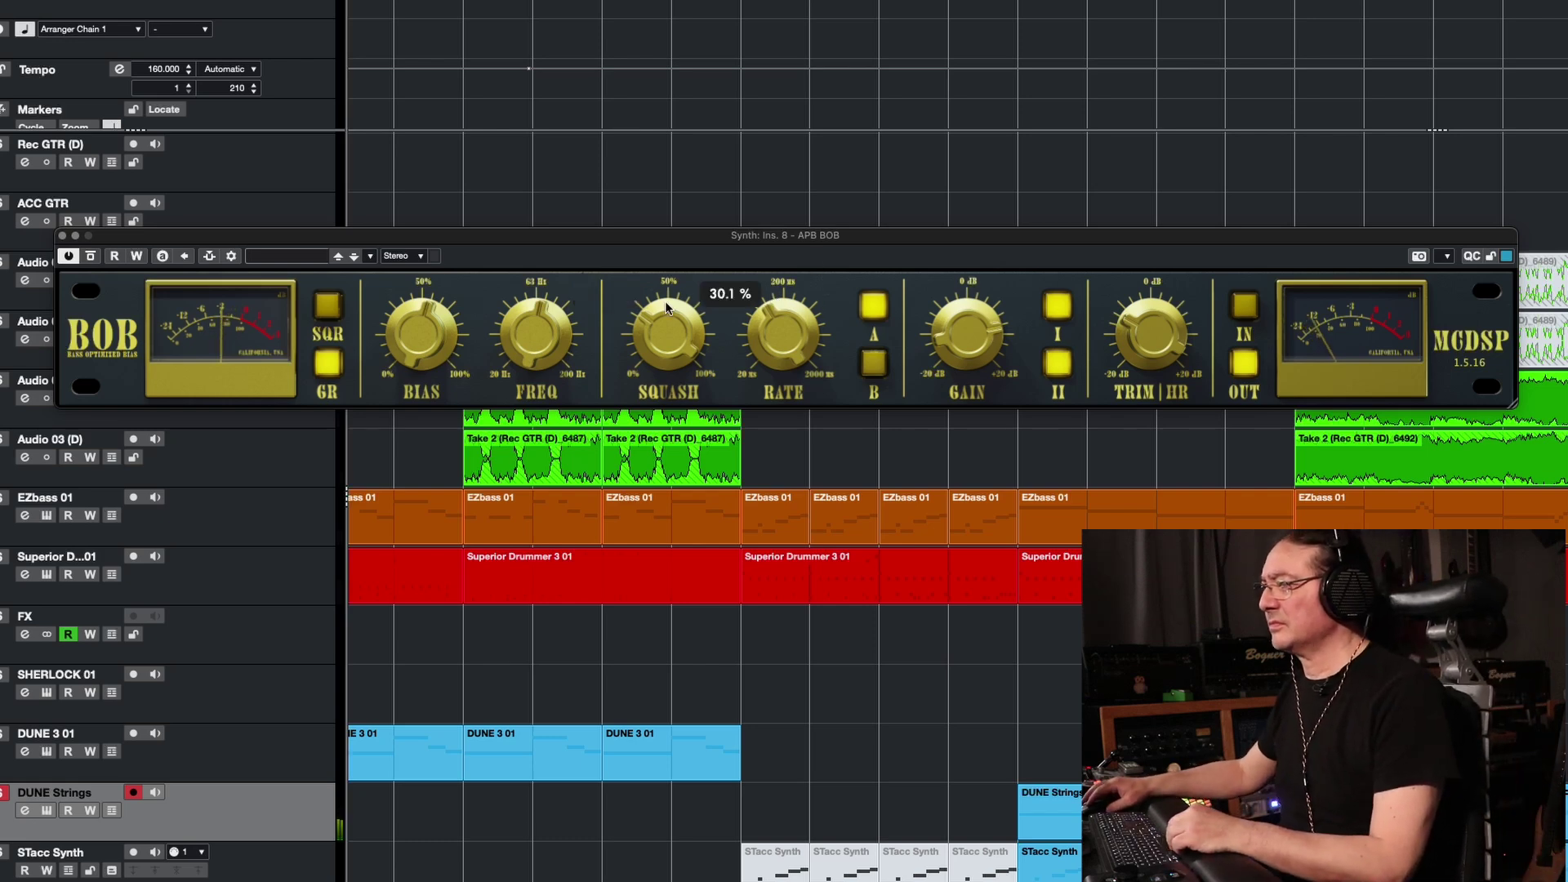
pyautogui.moveTo(645, 333); pyautogui.dragTo(659, 269)
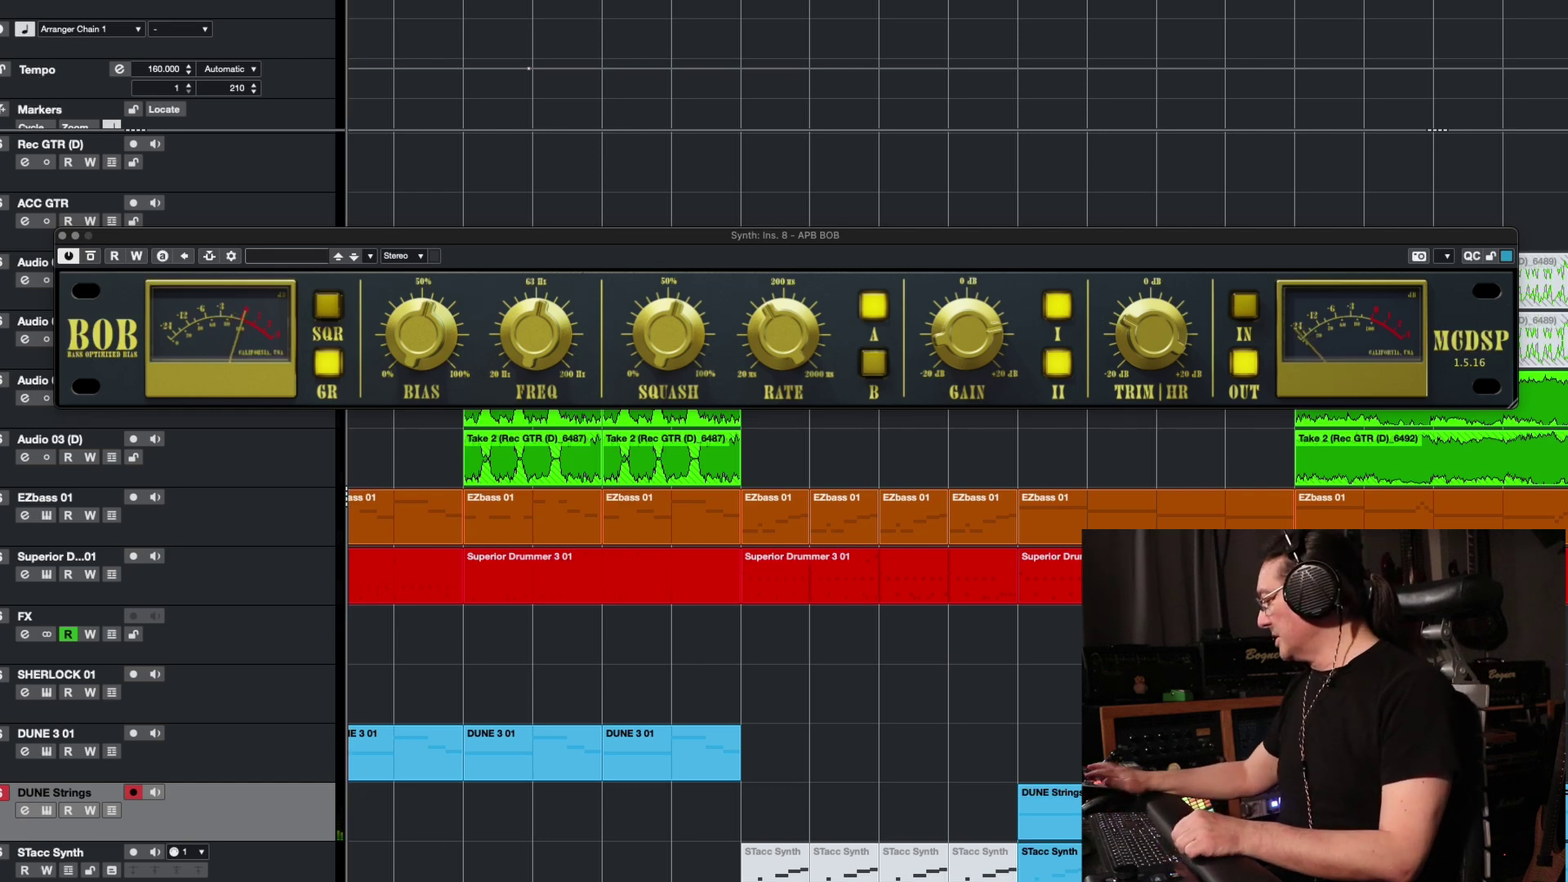
pyautogui.hotkey('alt', 'shift', 'e')
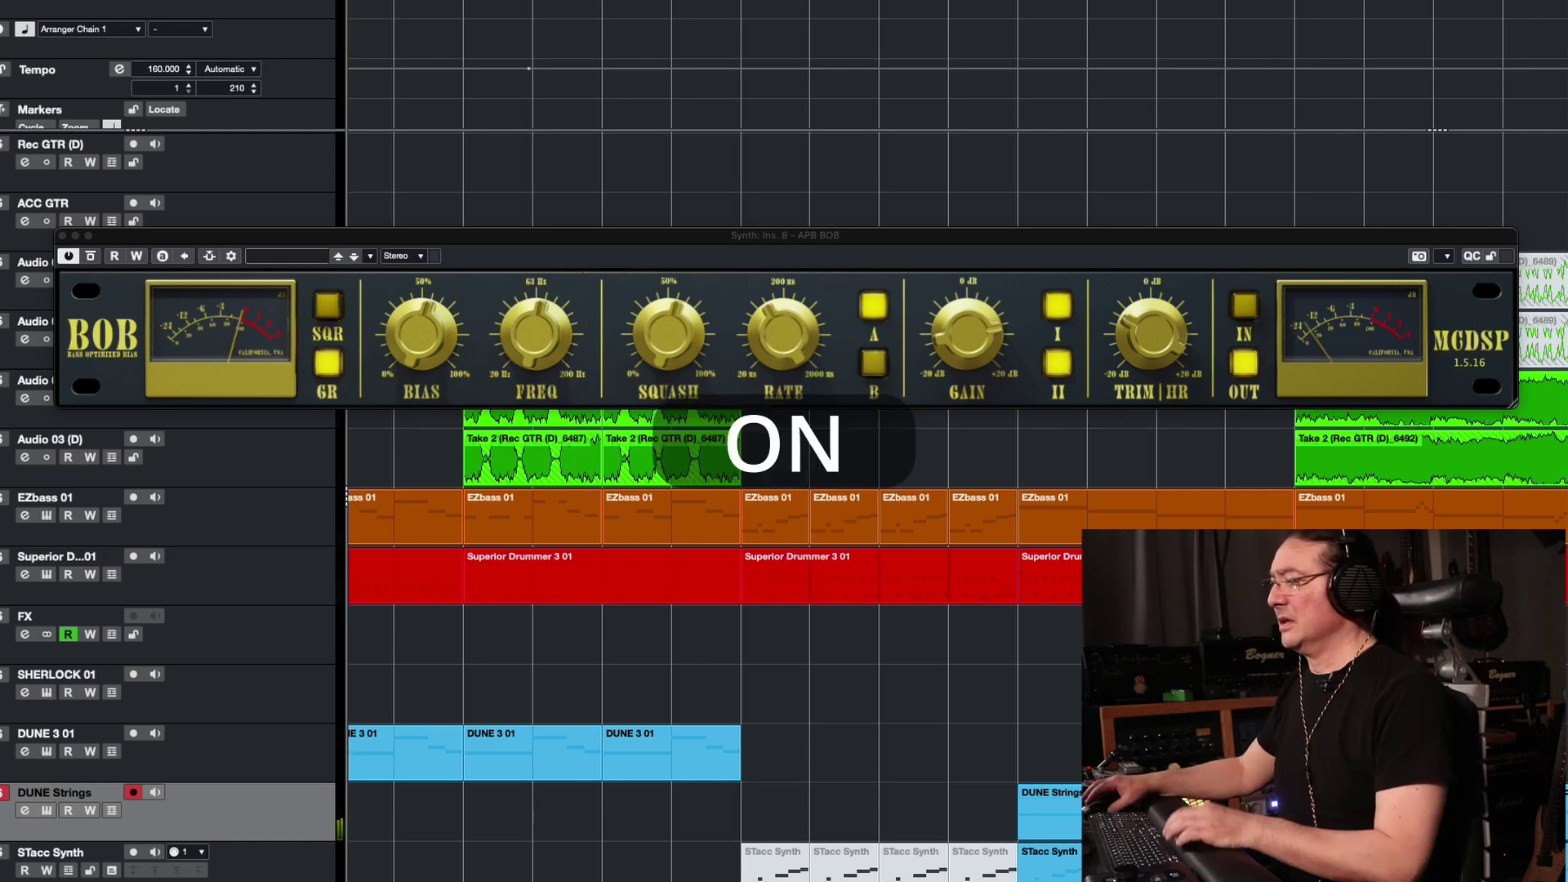
pyautogui.click(89, 257)
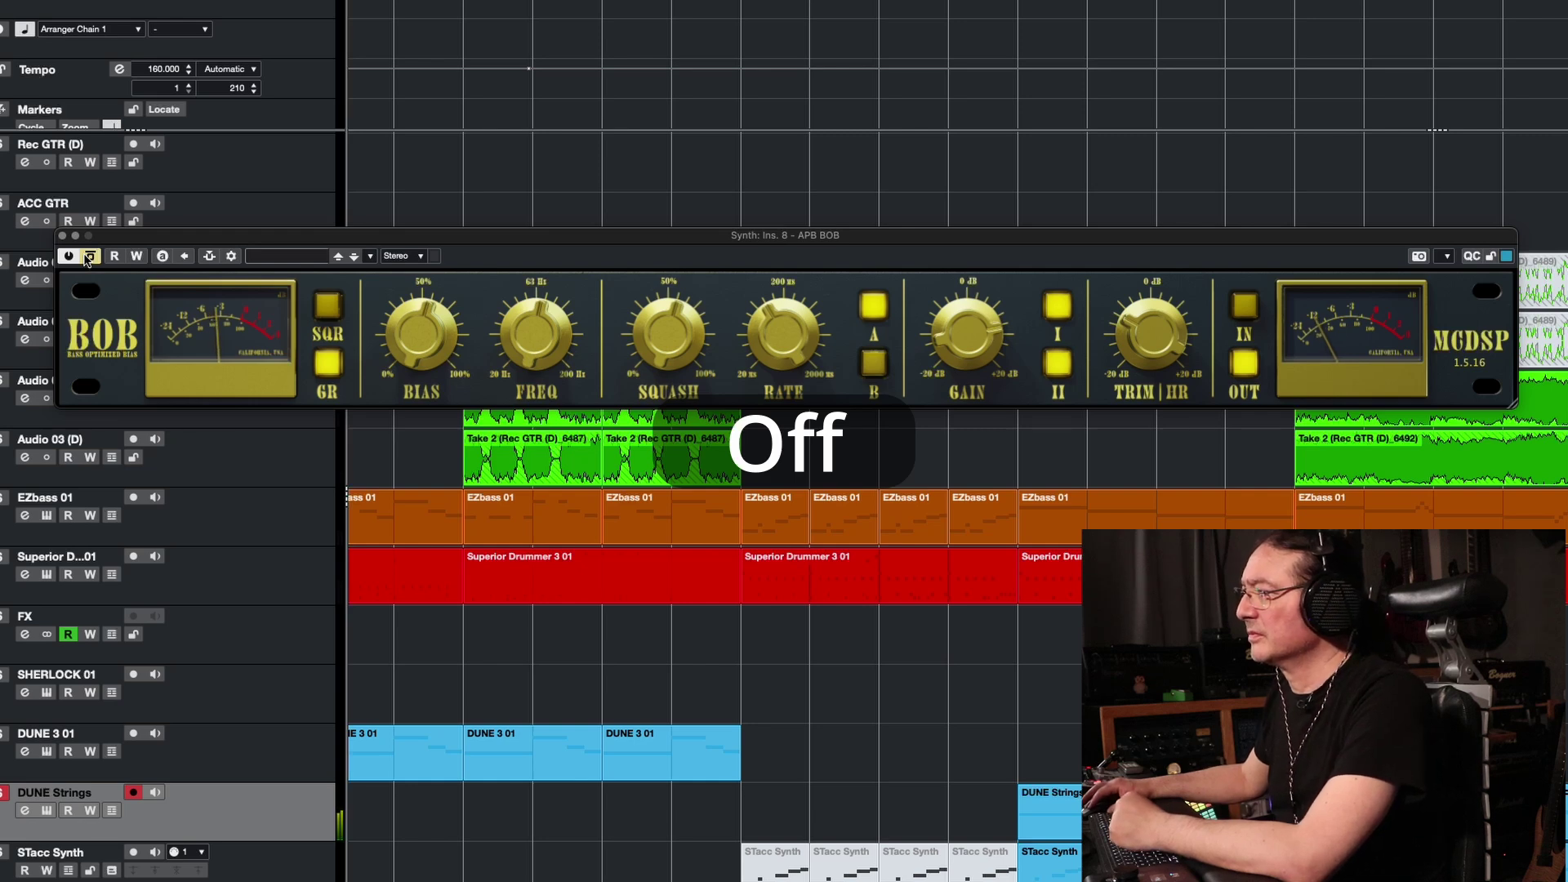
pyautogui.click(88, 257)
# - Set GAIN to about 9.1 dB with the meter switched to IN, and return the meter to OUT
pyautogui.click(1242, 317)
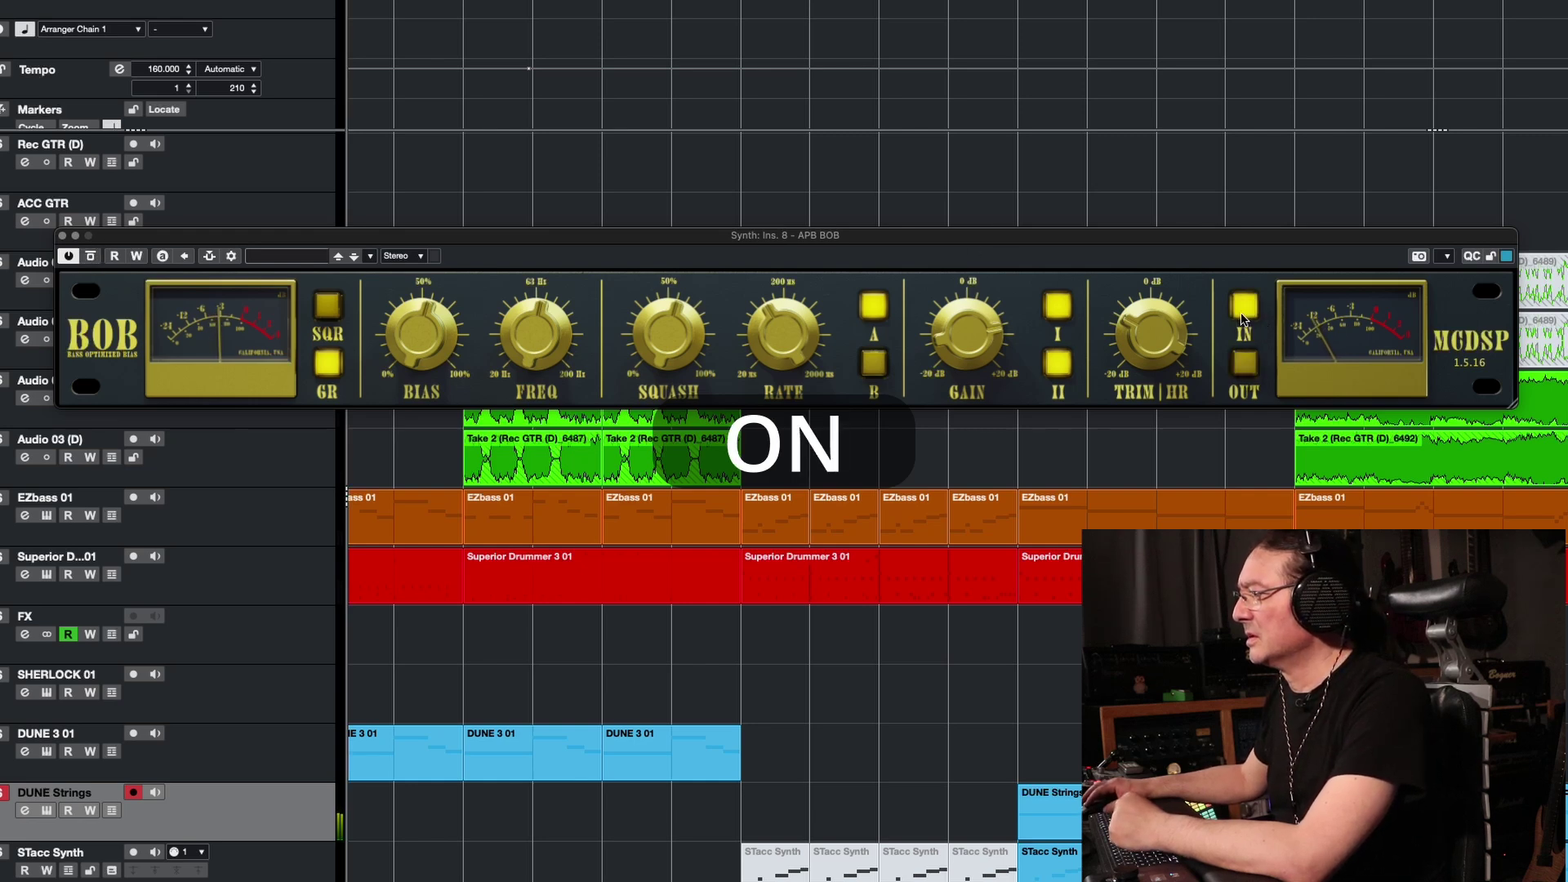
pyautogui.moveTo(1189, 333)
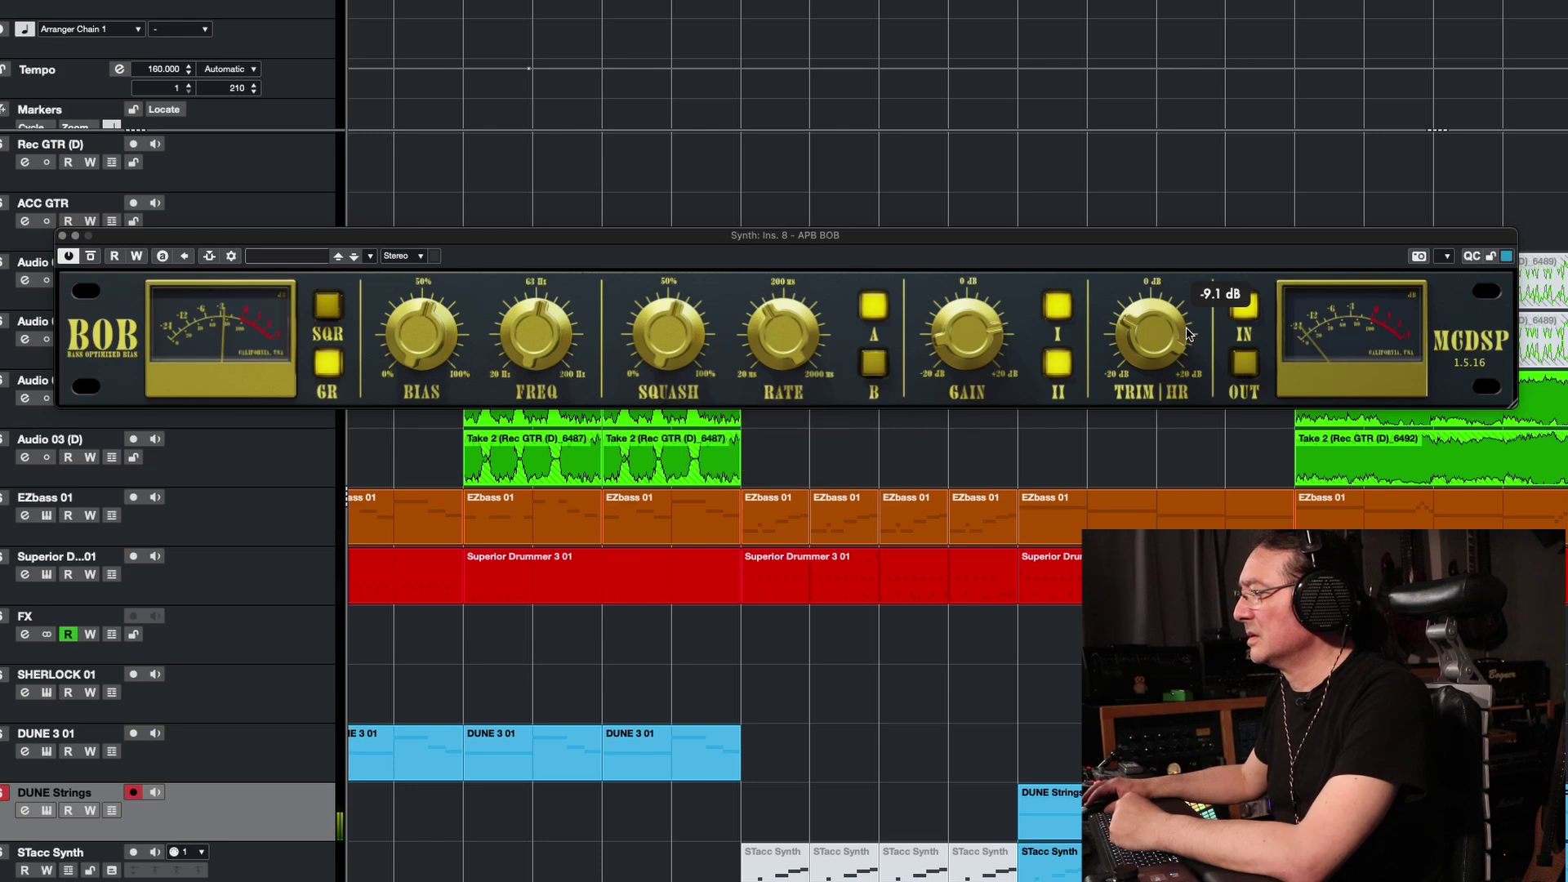
pyautogui.moveTo(993, 339)
pyautogui.moveTo(978, 343); pyautogui.dragTo(977, 354)
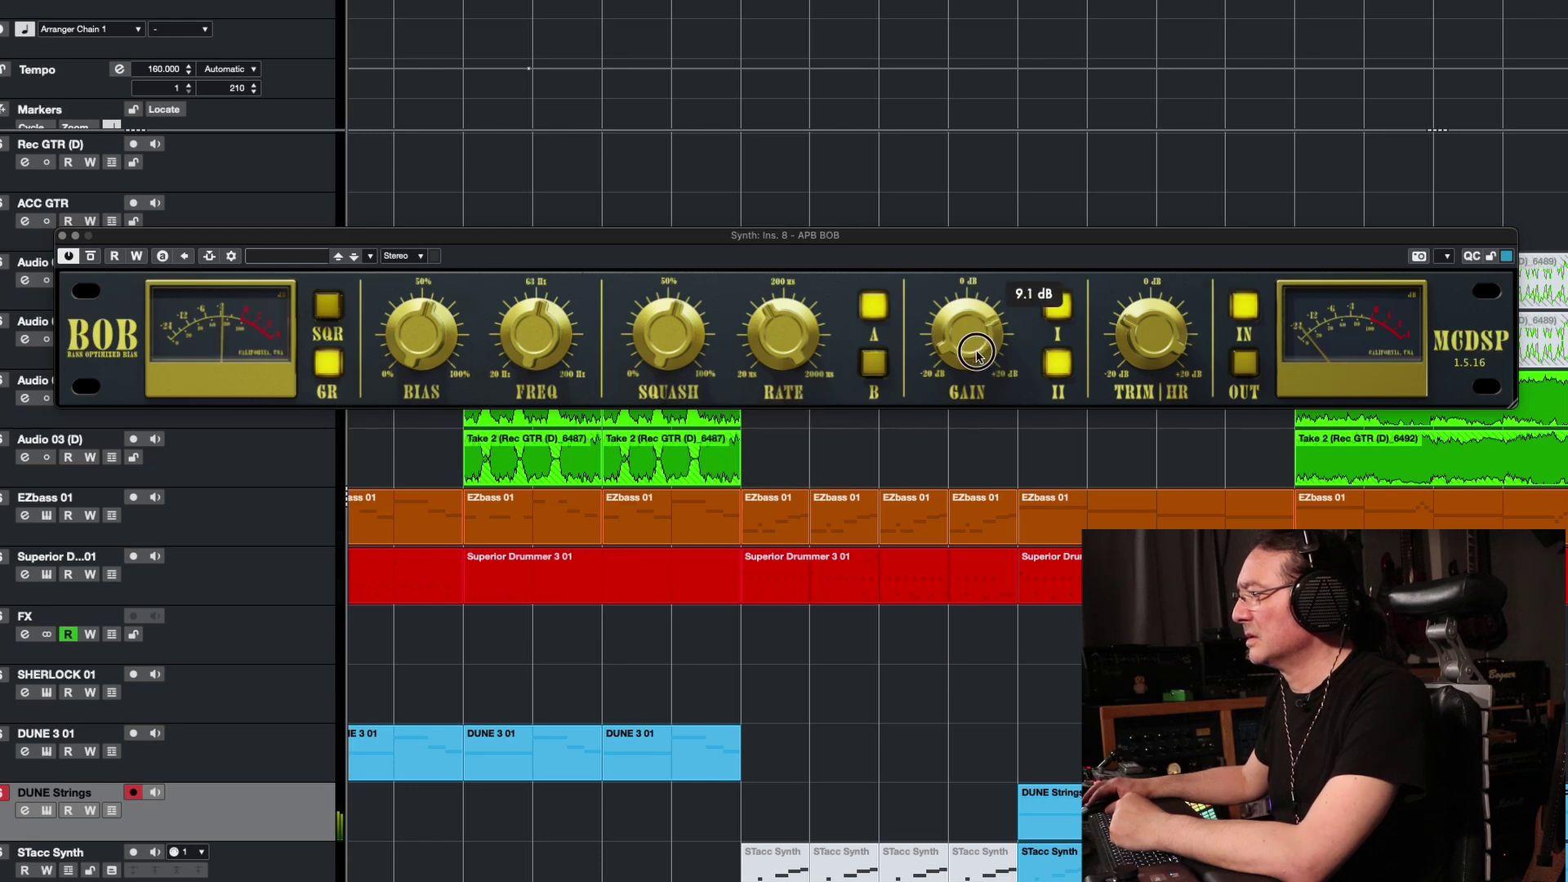
pyautogui.click(1254, 363)
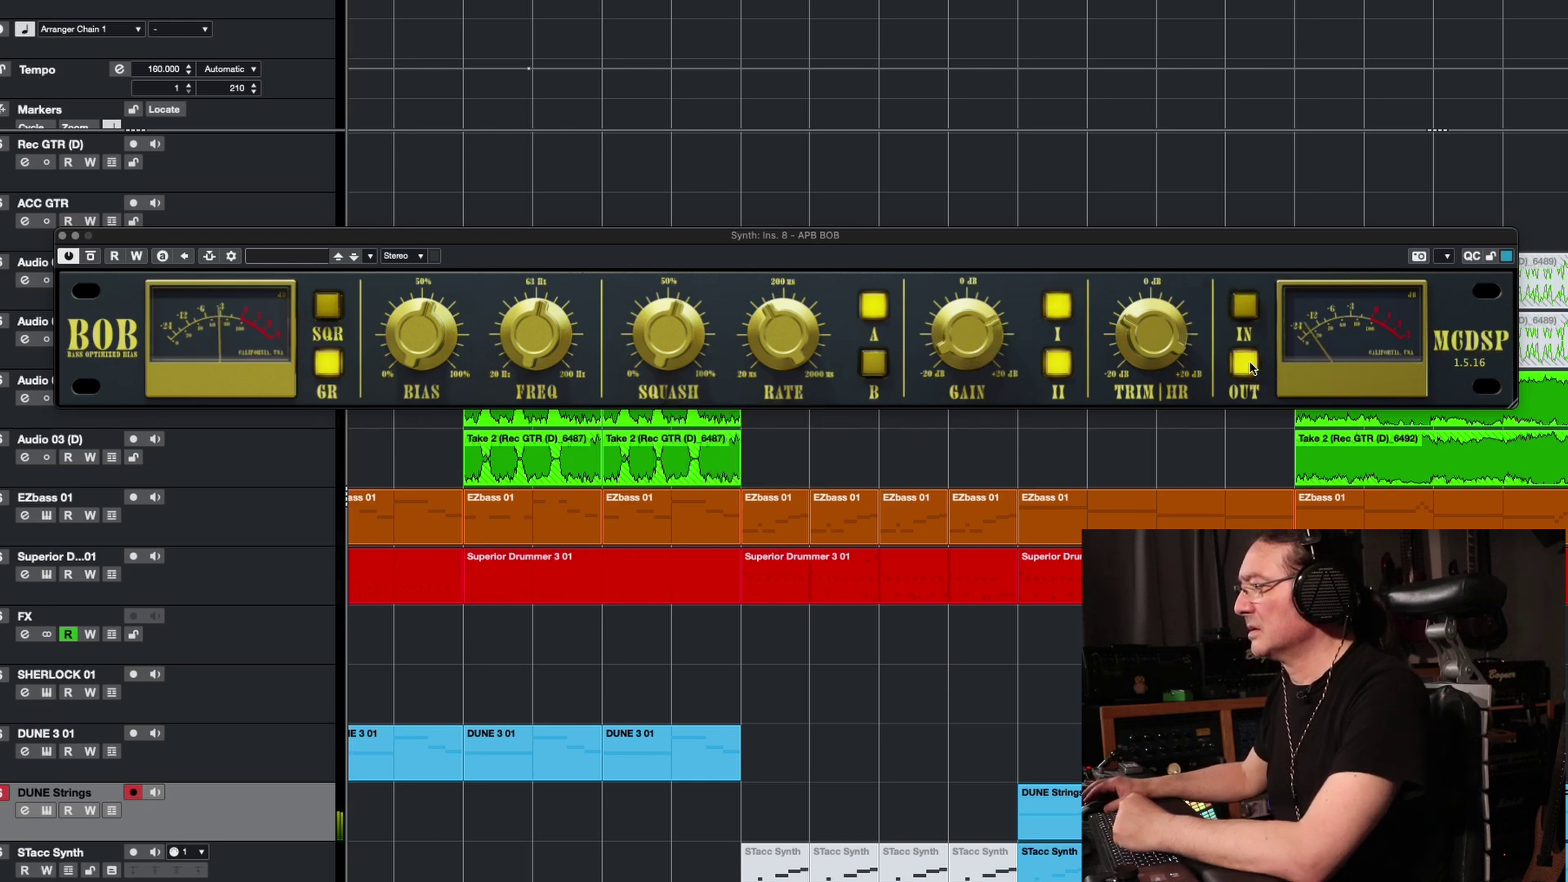
# - Increase the BIAS amount further on the synth's BOB insert
pyautogui.moveTo(412, 333); pyautogui.dragTo(411, 303)
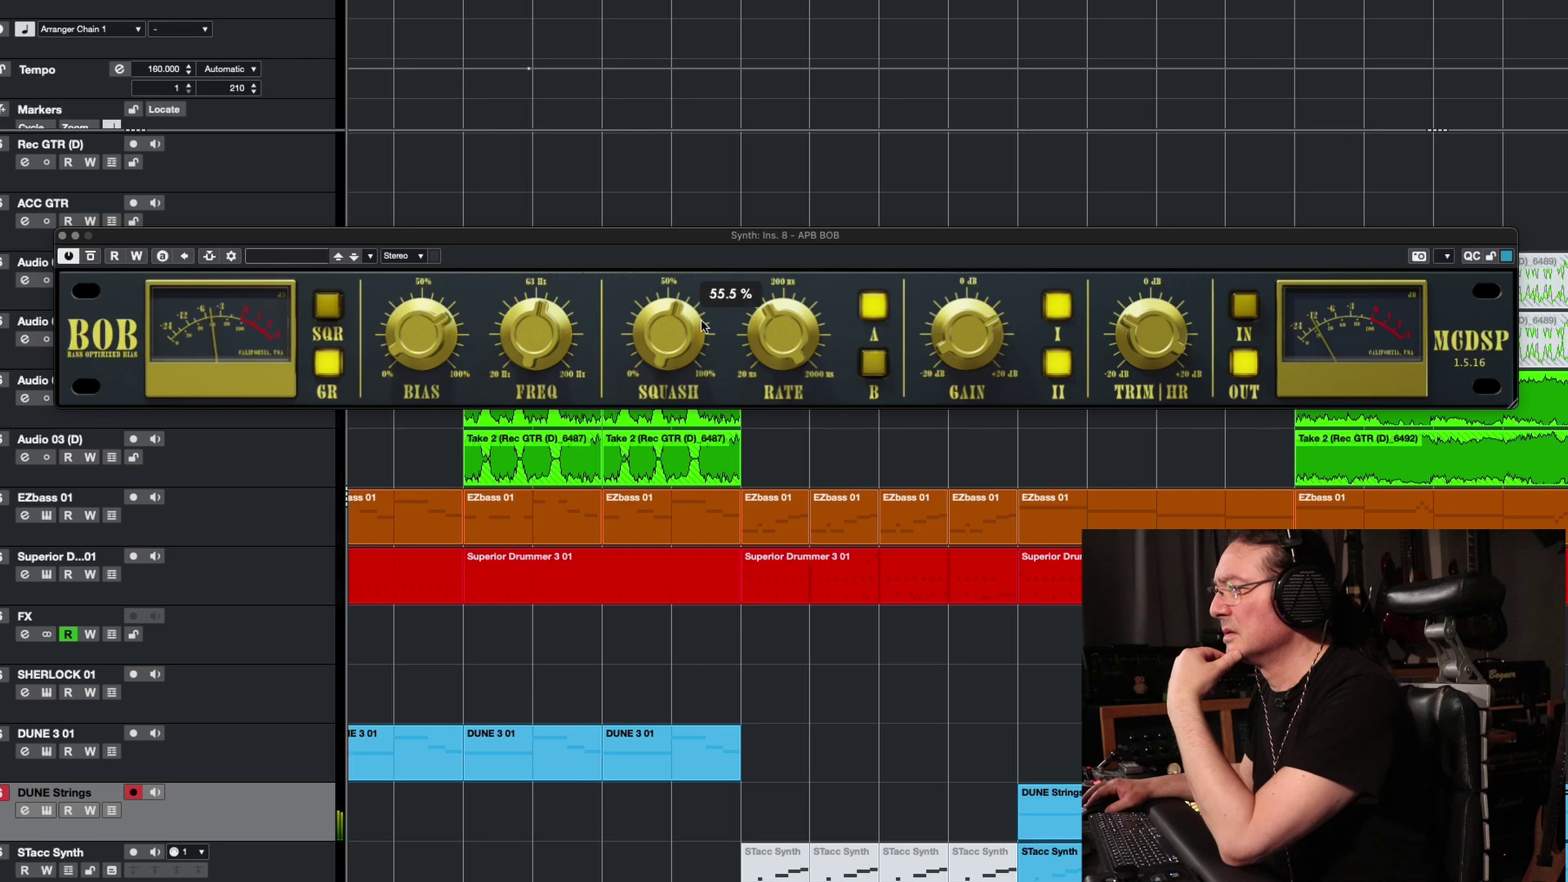
# - Adjust RATE to 275 msec and sweep FREQ around 69.5 Hz on the synth's BOB insert
pyautogui.moveTo(797, 331)
pyautogui.moveTo(796, 331); pyautogui.dragTo(798, 282)
pyautogui.moveTo(560, 334)
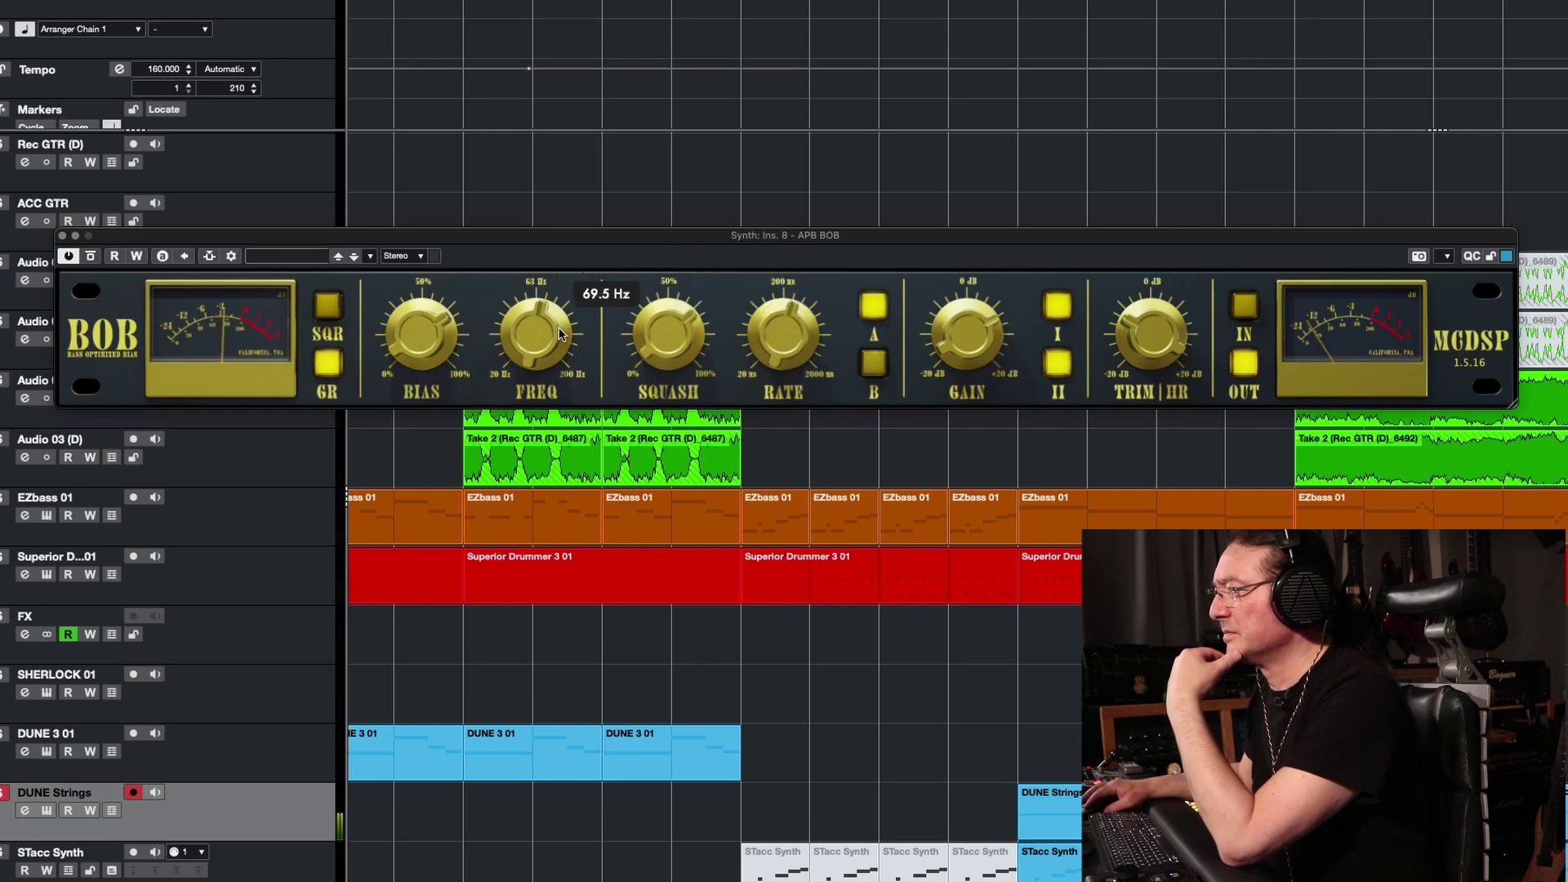
pyautogui.moveTo(559, 329); pyautogui.dragTo(520, 391)
pyautogui.moveTo(551, 334)
pyautogui.moveTo(771, 360)
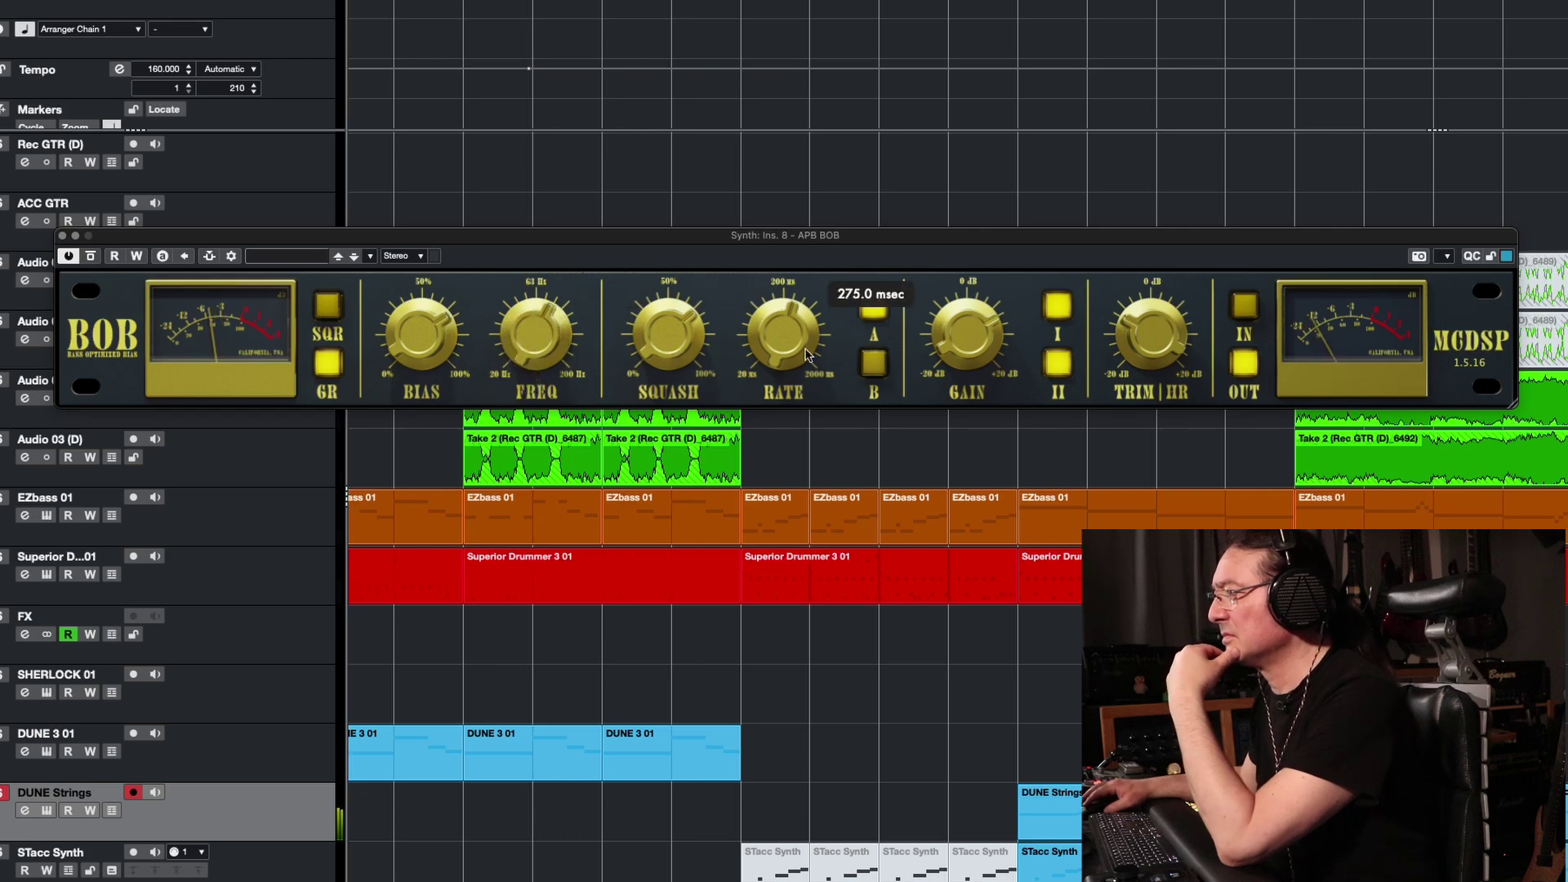
# - Switch the SQUASH section from mode A to B and fine-tune FREQ on the synth's BOB insert
pyautogui.click(872, 364)
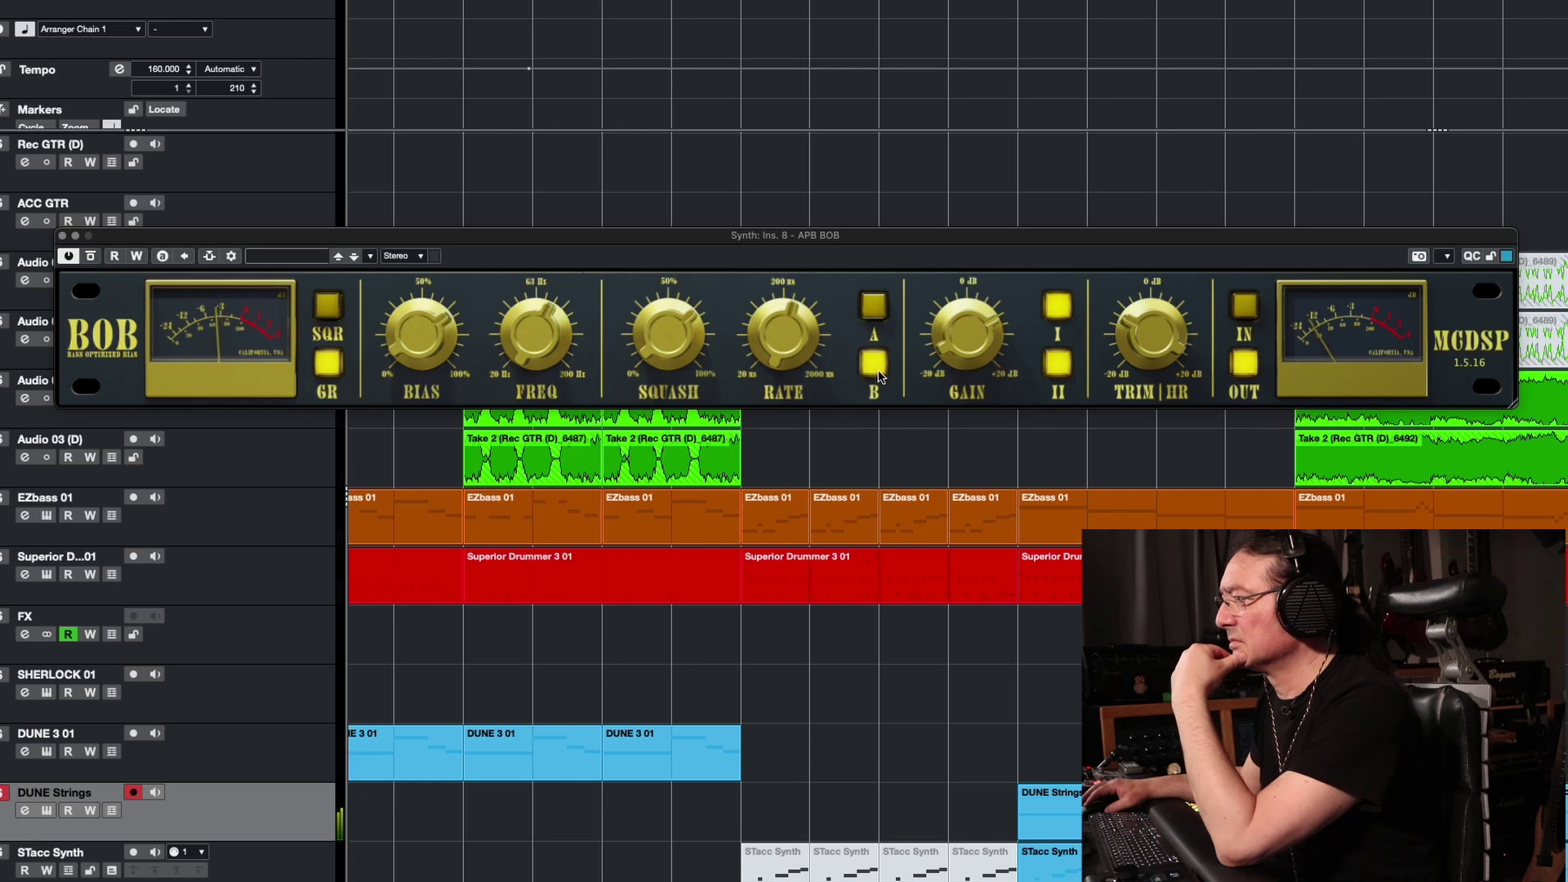
pyautogui.moveTo(531, 328)
pyautogui.mouseDown()
pyautogui.moveTo(538, 281)
pyautogui.moveTo(533, 331)
pyautogui.mouseUp()
# - Set the GAIN section to mode II only and compare the synth with the BOB insert bypassed and active
pyautogui.moveTo(980, 323)
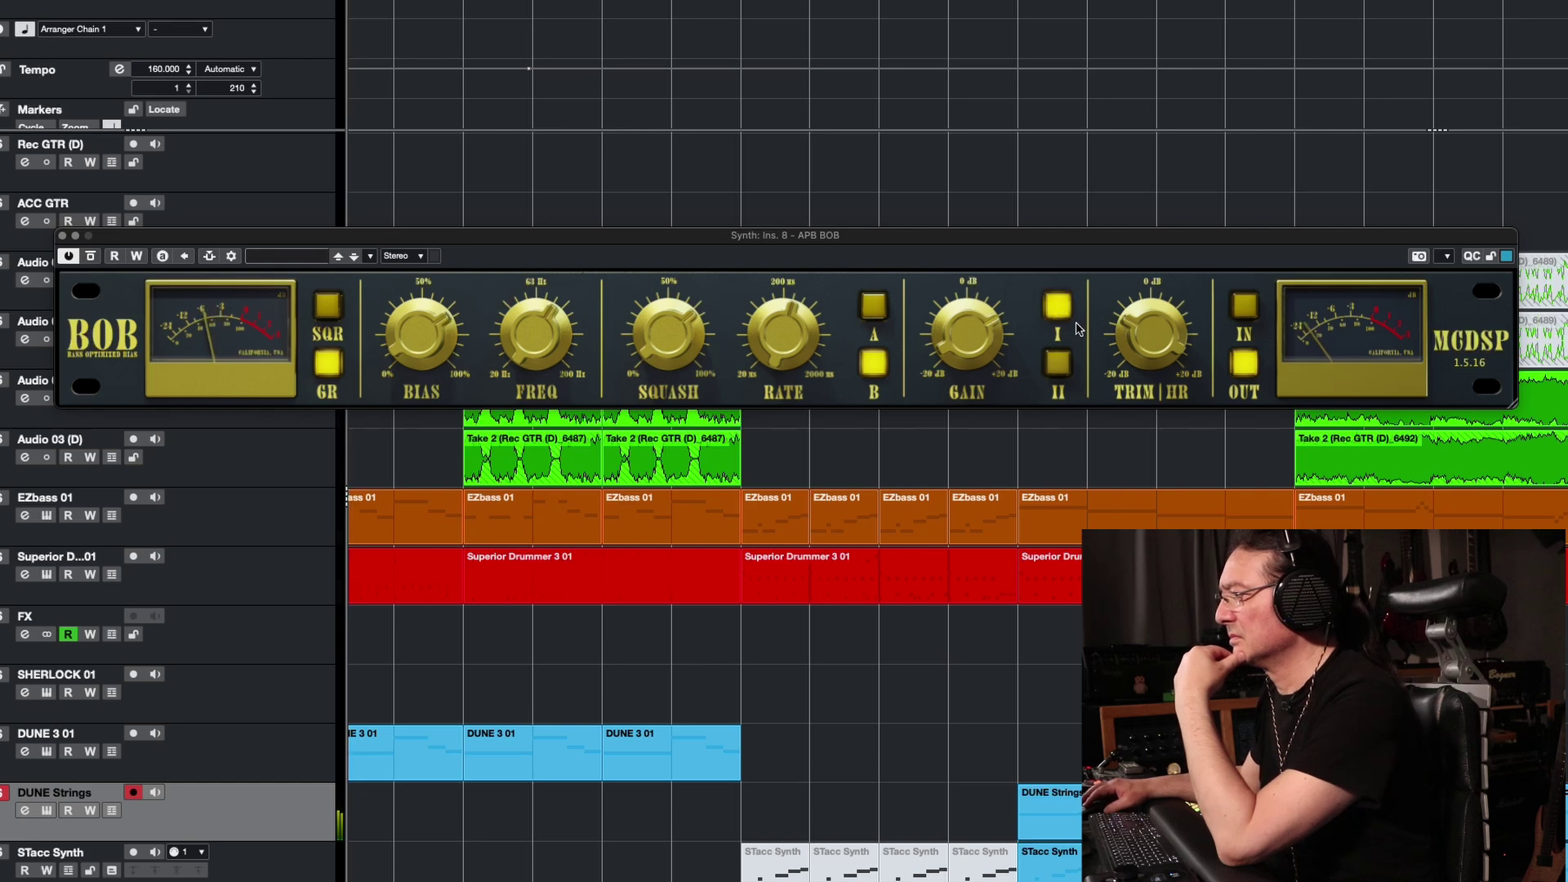
pyautogui.click(1055, 366)
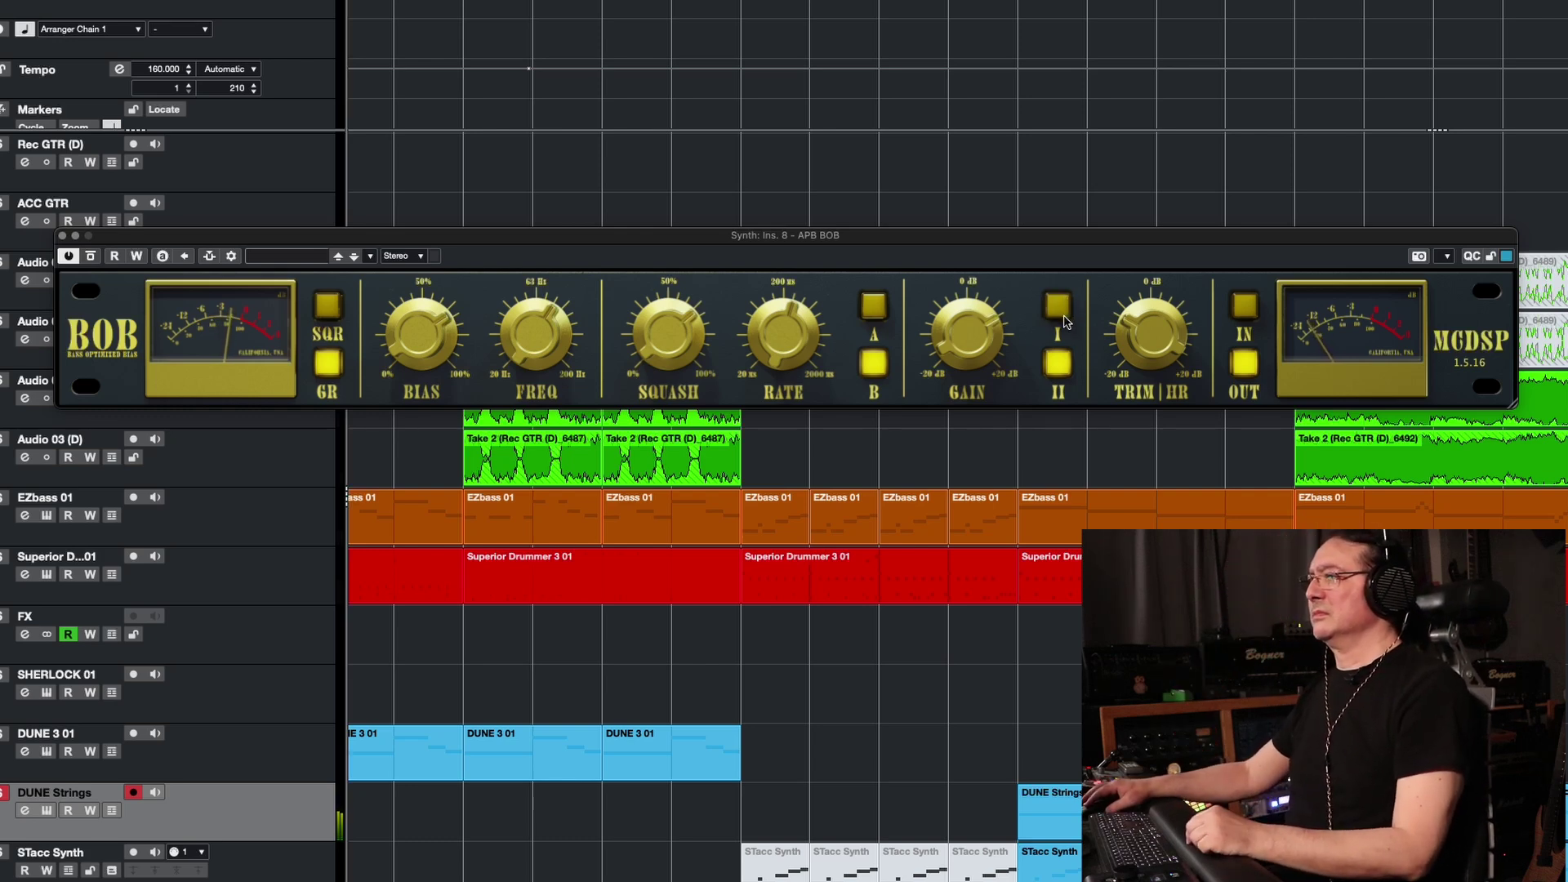
pyautogui.click(90, 257)
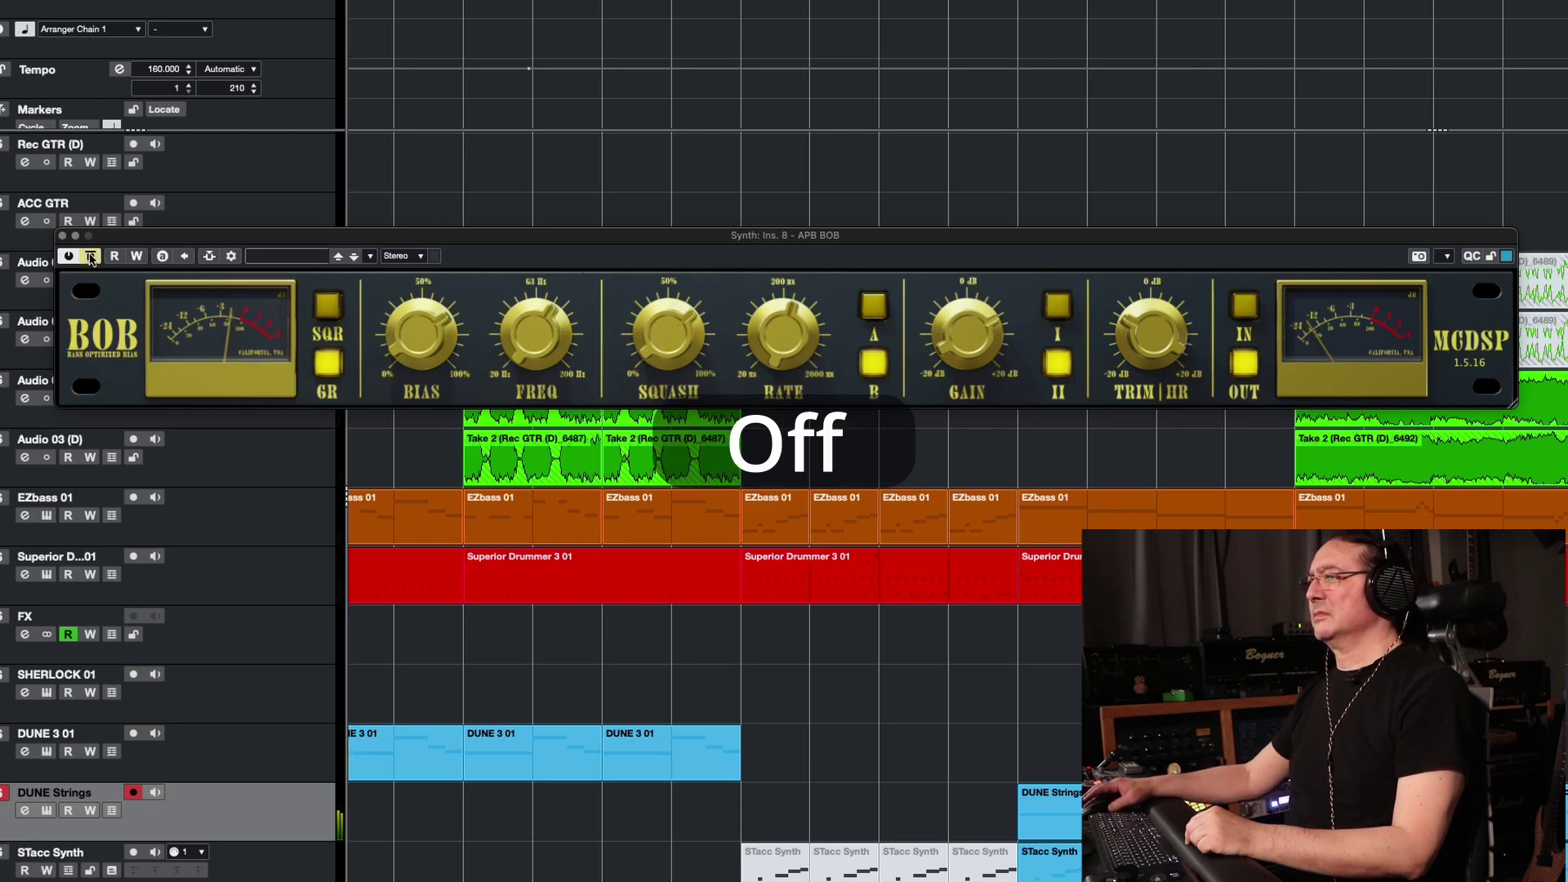
pyautogui.click(91, 256)
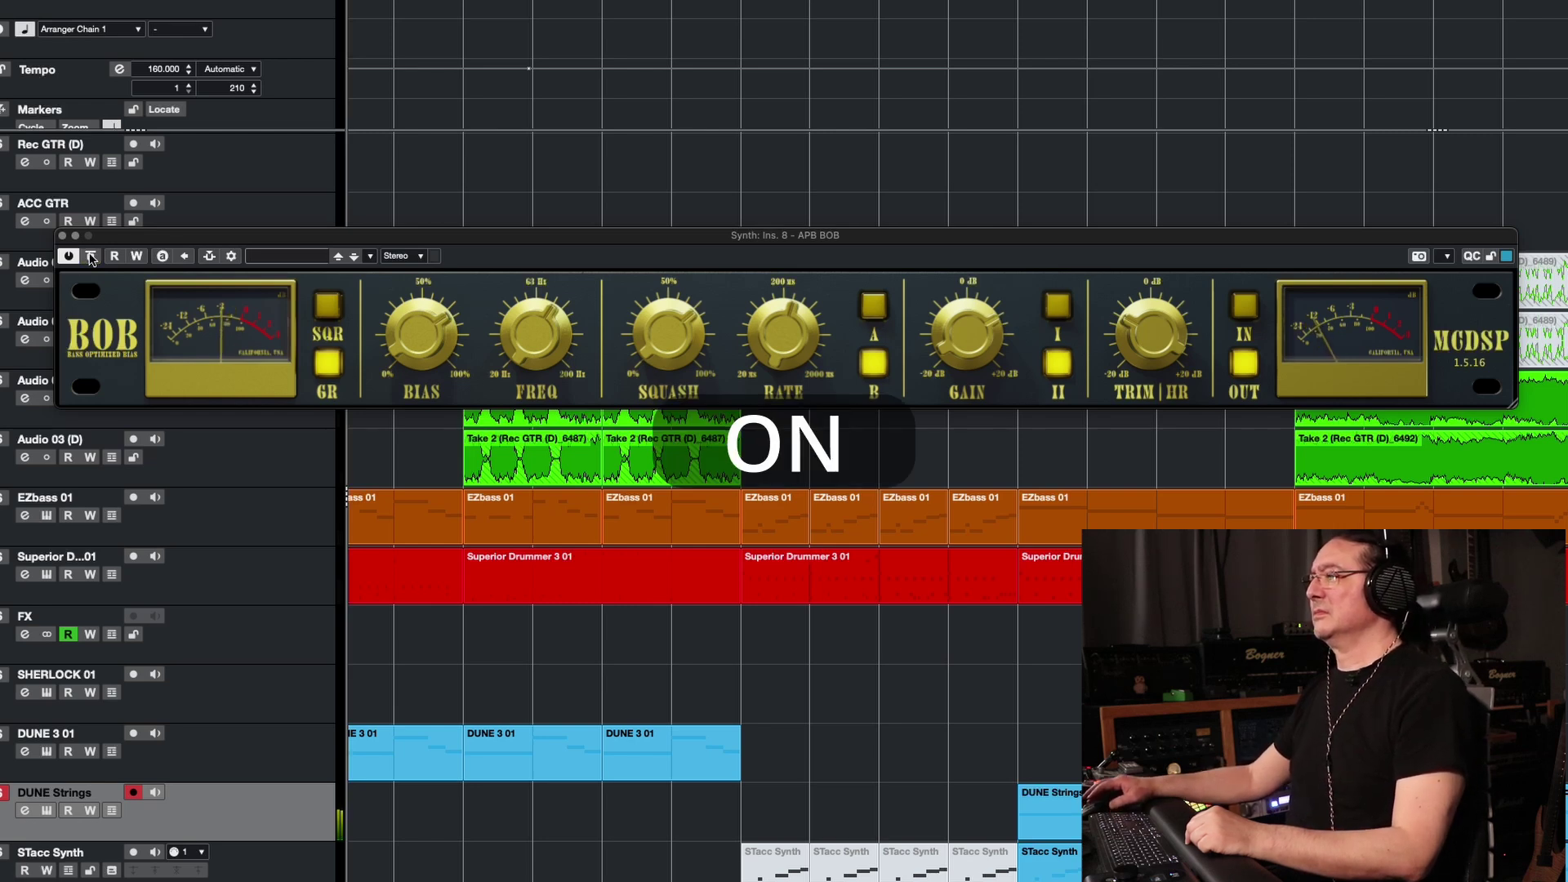